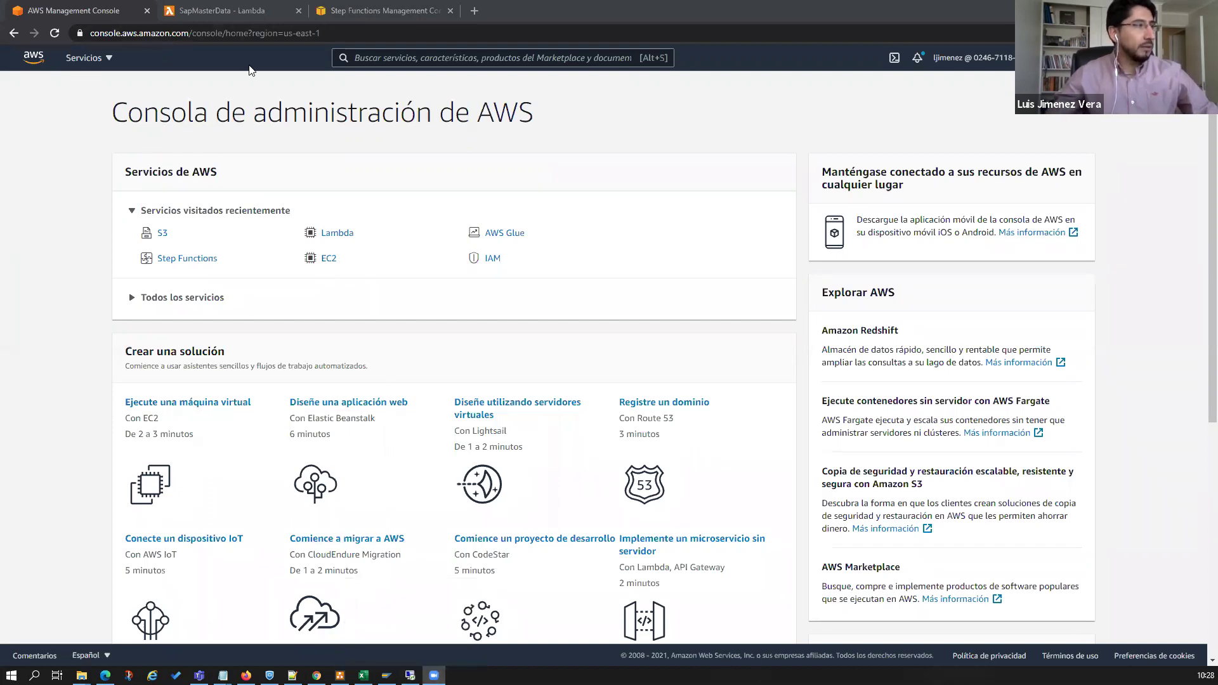
# Open the list of EC2 instances in the AWS console.
pyautogui.click(327, 259)
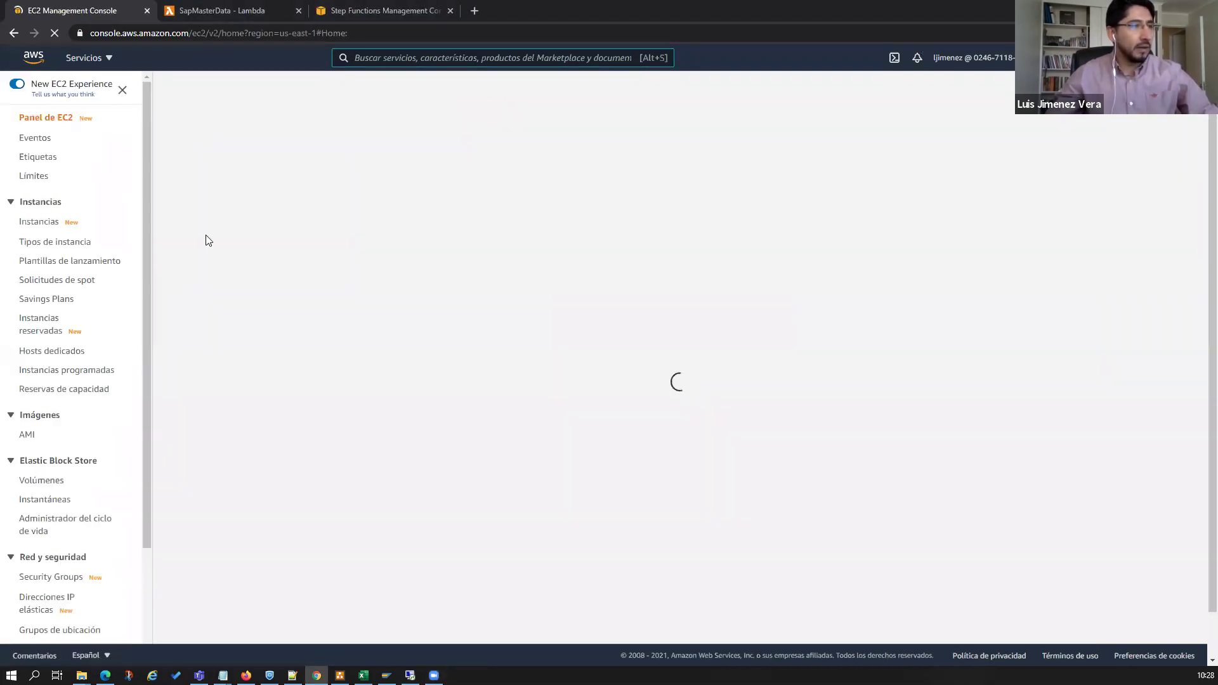
pyautogui.click(39, 223)
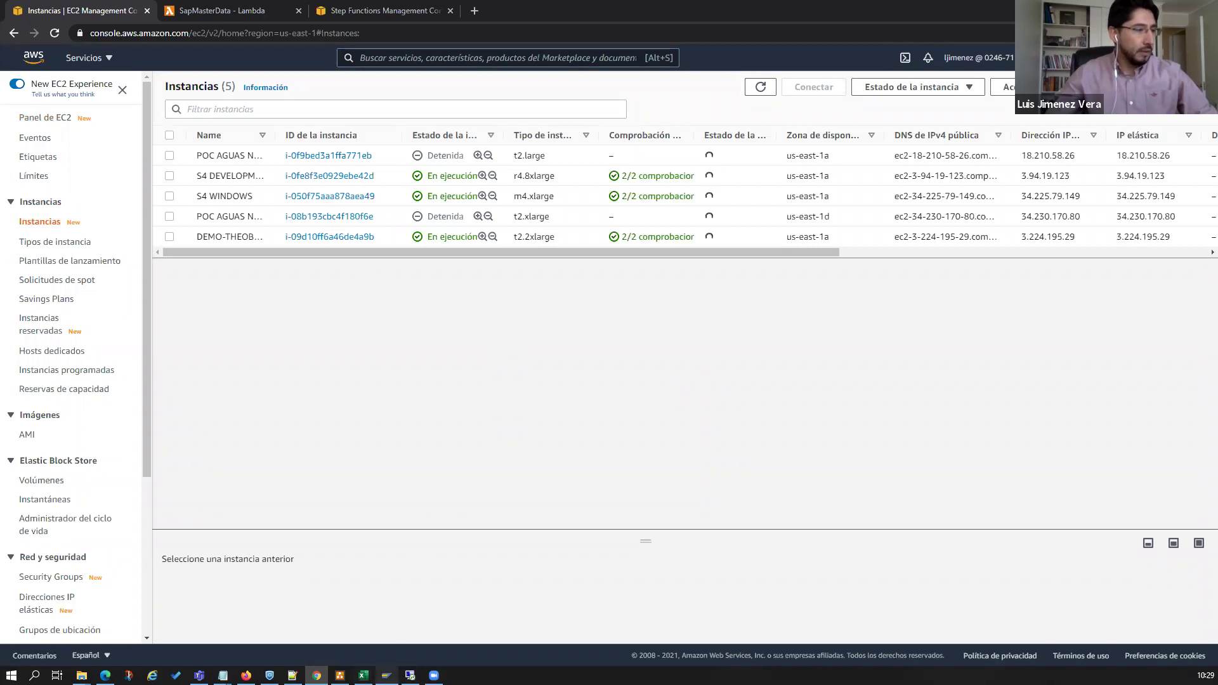
# Switch to the remote Windows desktop, launch Xtract Universal Designer and connect to localhost:8064 with Anonymous (no encryption) authentication.
pyautogui.hotkey('alt', 'Tab')
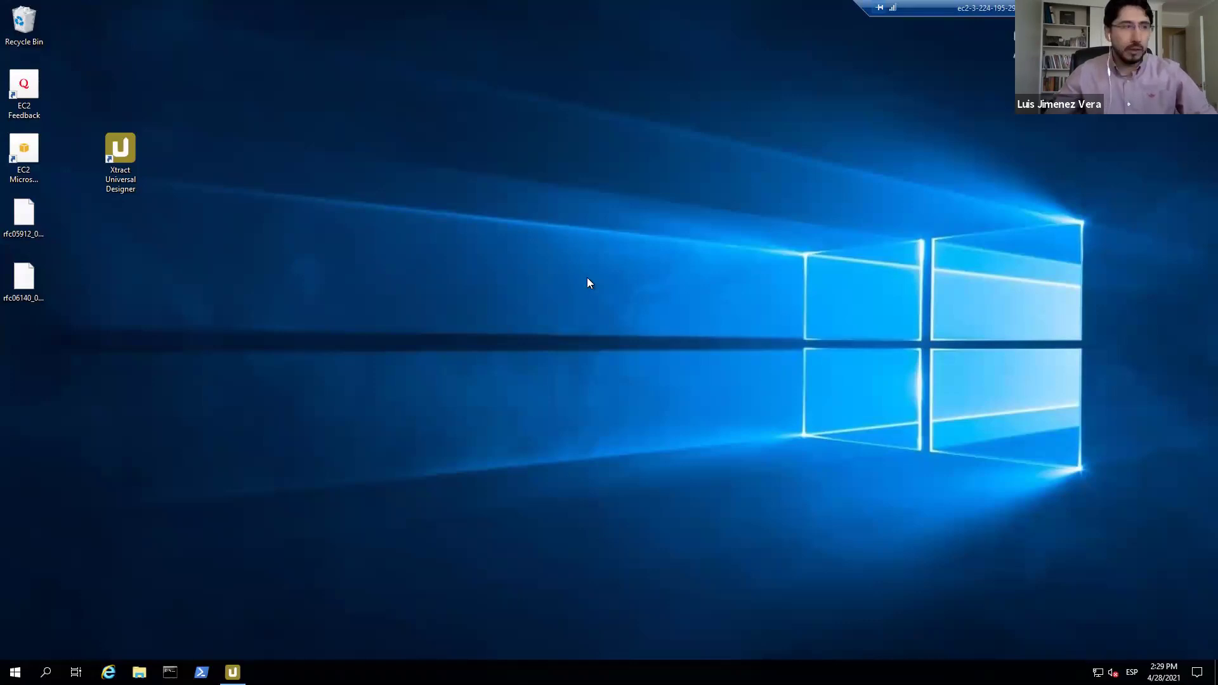
pyautogui.click(117, 144)
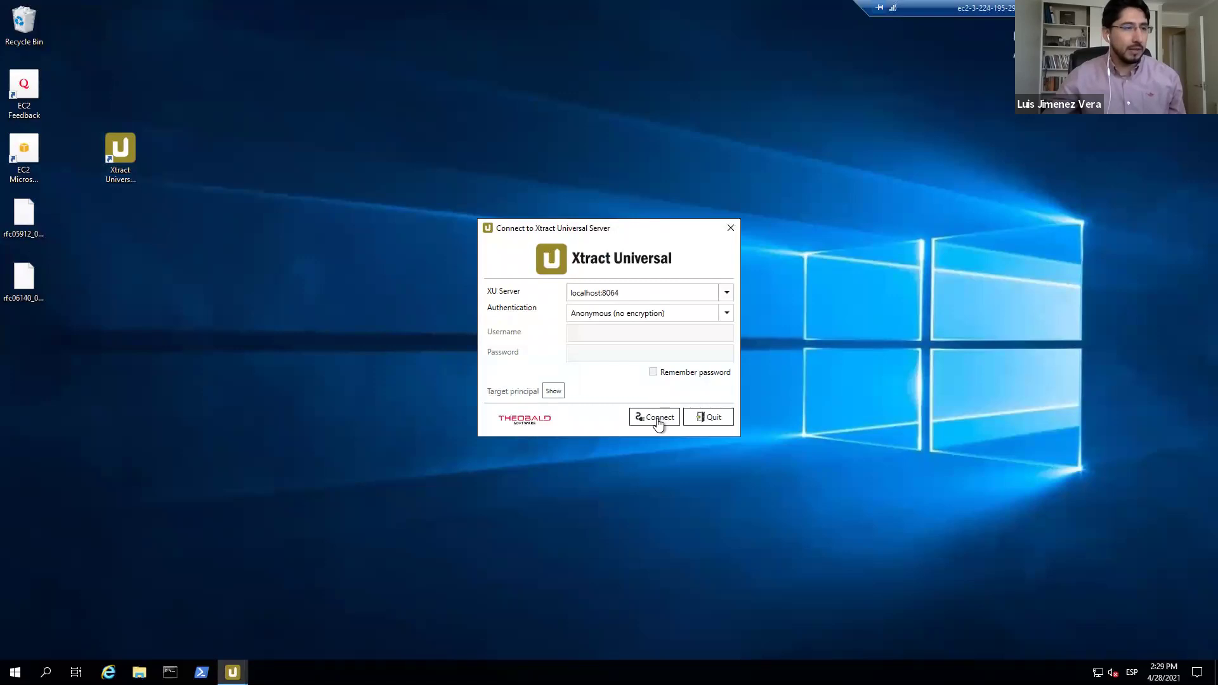
pyautogui.click(658, 419)
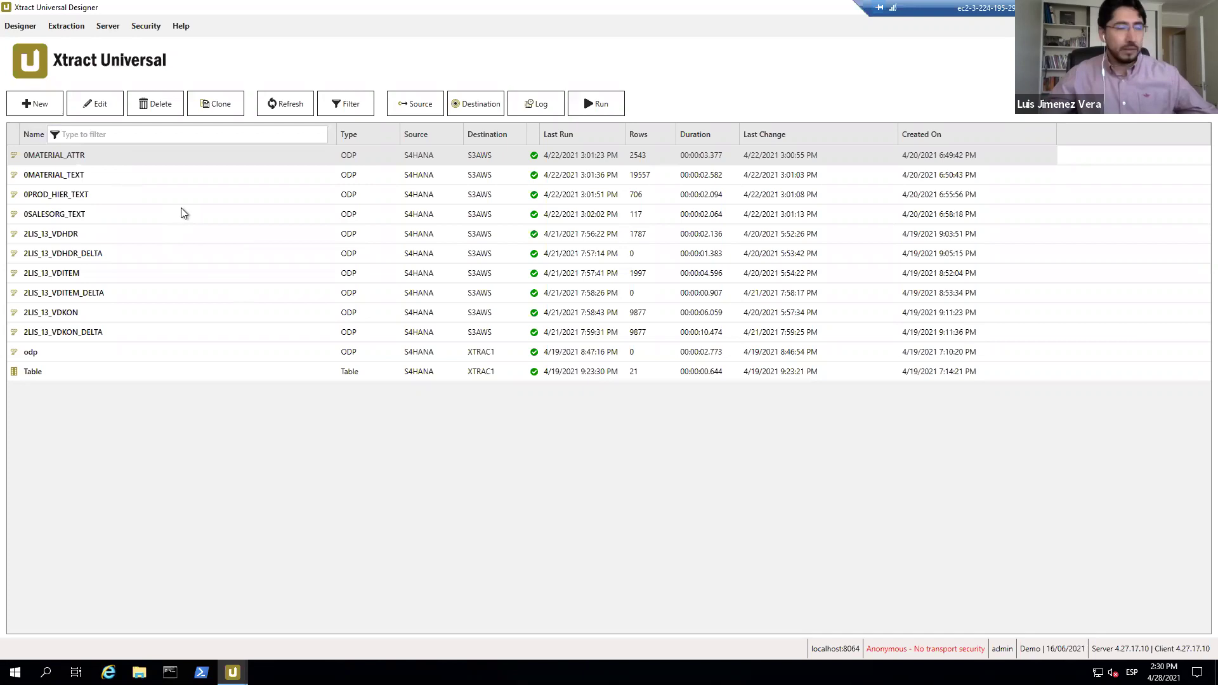
# Select the 2LIS_13_VDHDR extraction, examine the source and type options for a new extraction, and close that dialog without creating one.
pyautogui.click(82, 236)
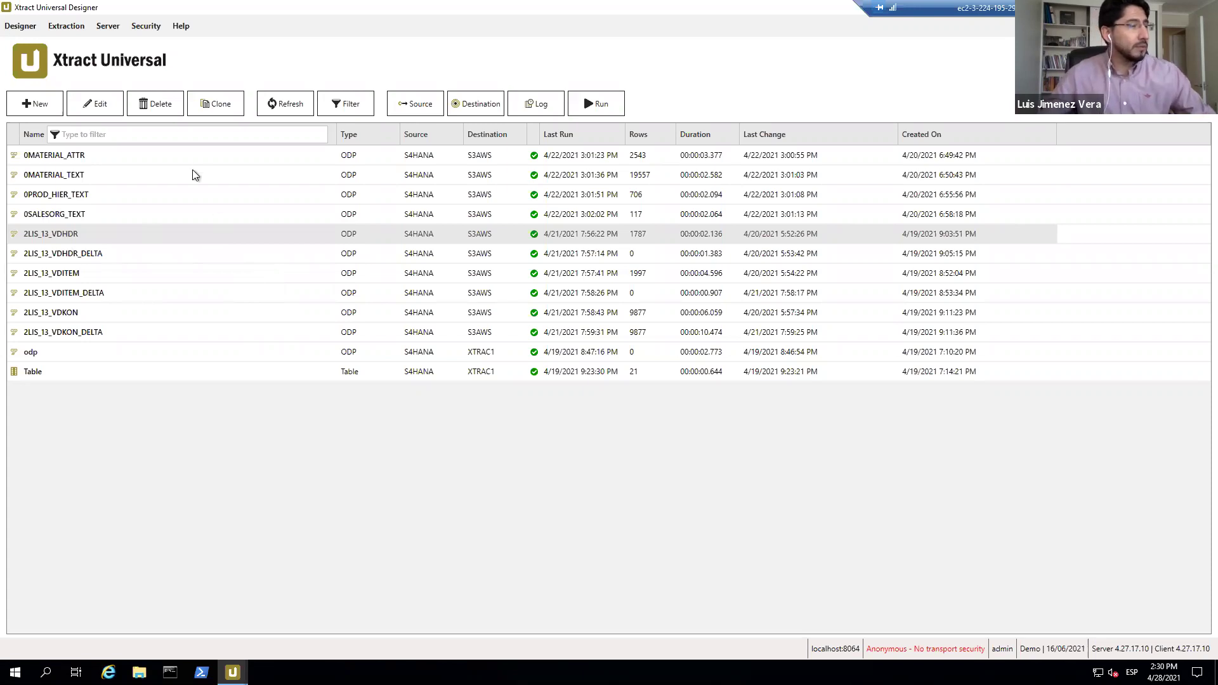
pyautogui.click(39, 109)
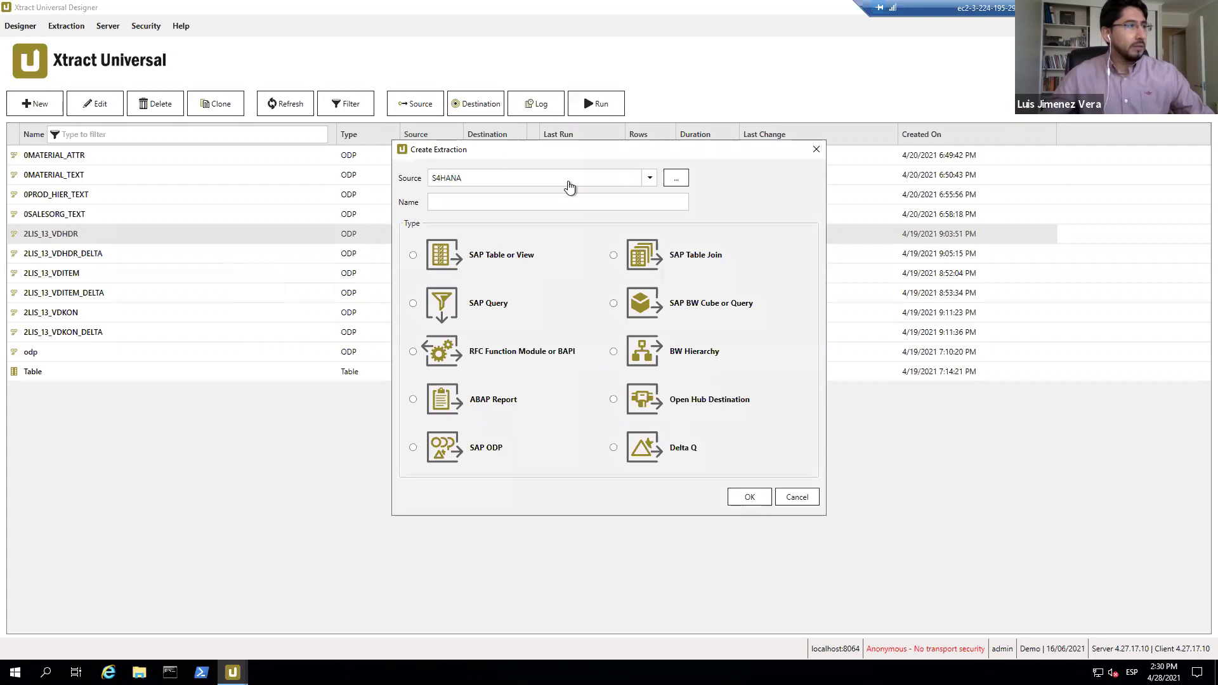
pyautogui.moveTo(645, 147); pyautogui.dragTo(699, 164)
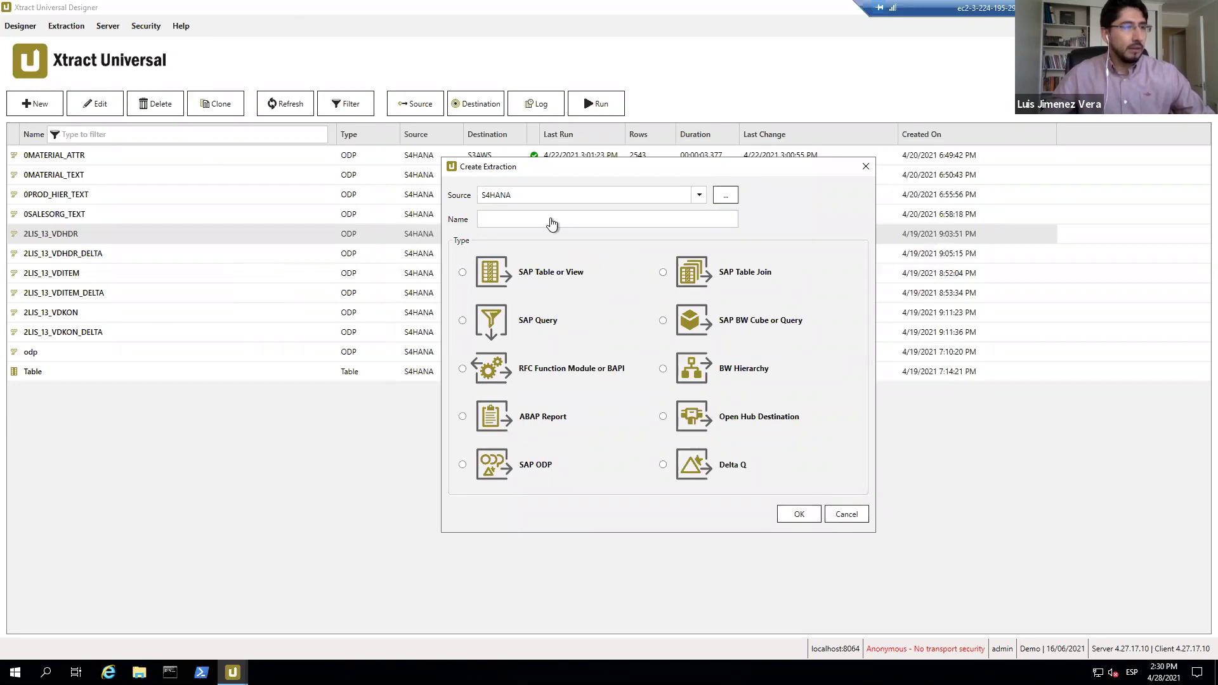
pyautogui.click(699, 198)
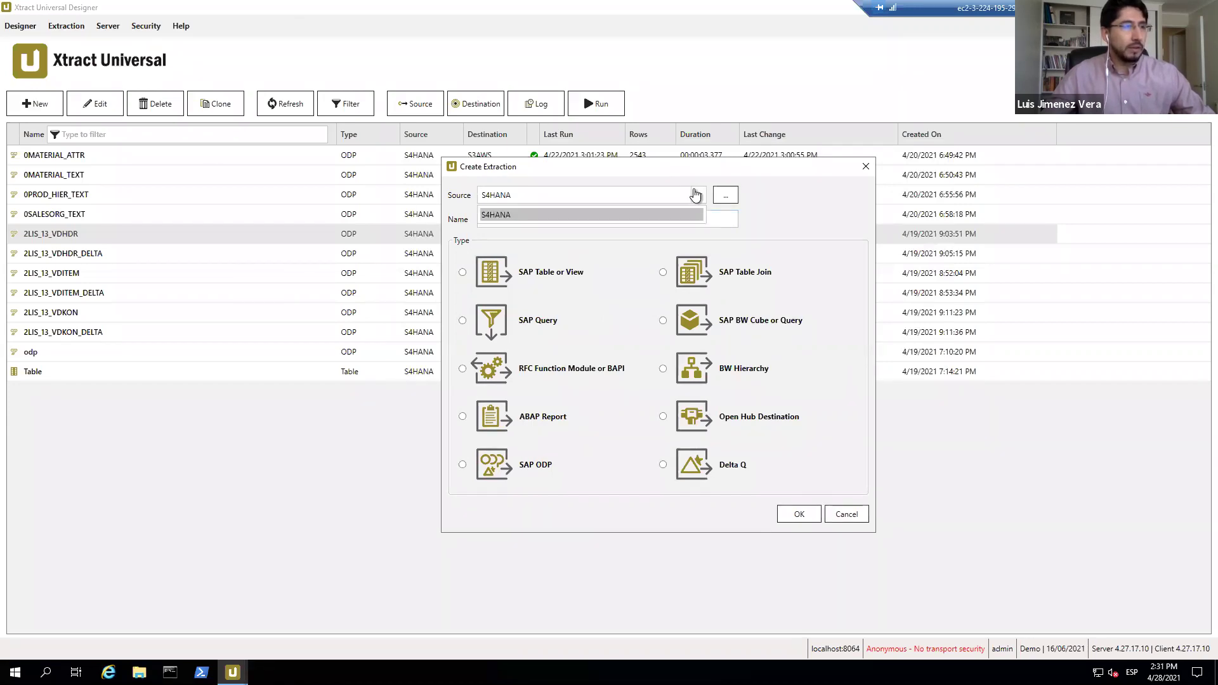
pyautogui.click(726, 201)
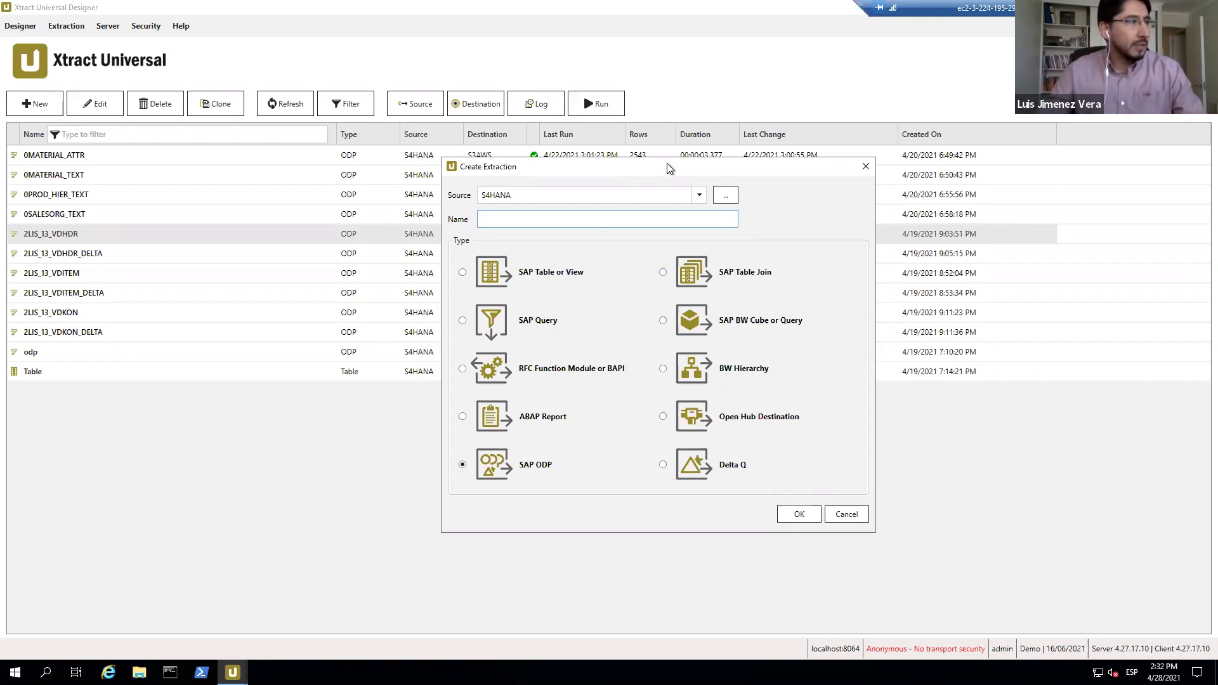
pyautogui.moveTo(667, 164); pyautogui.dragTo(704, 156)
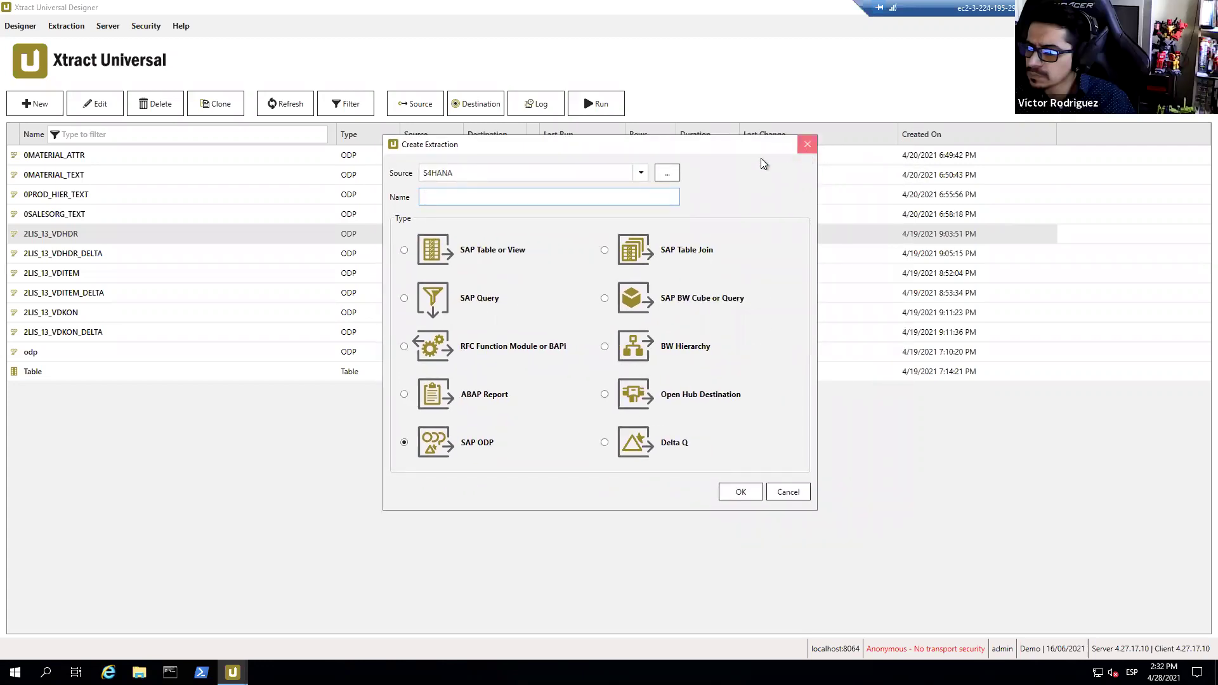
pyautogui.click(806, 144)
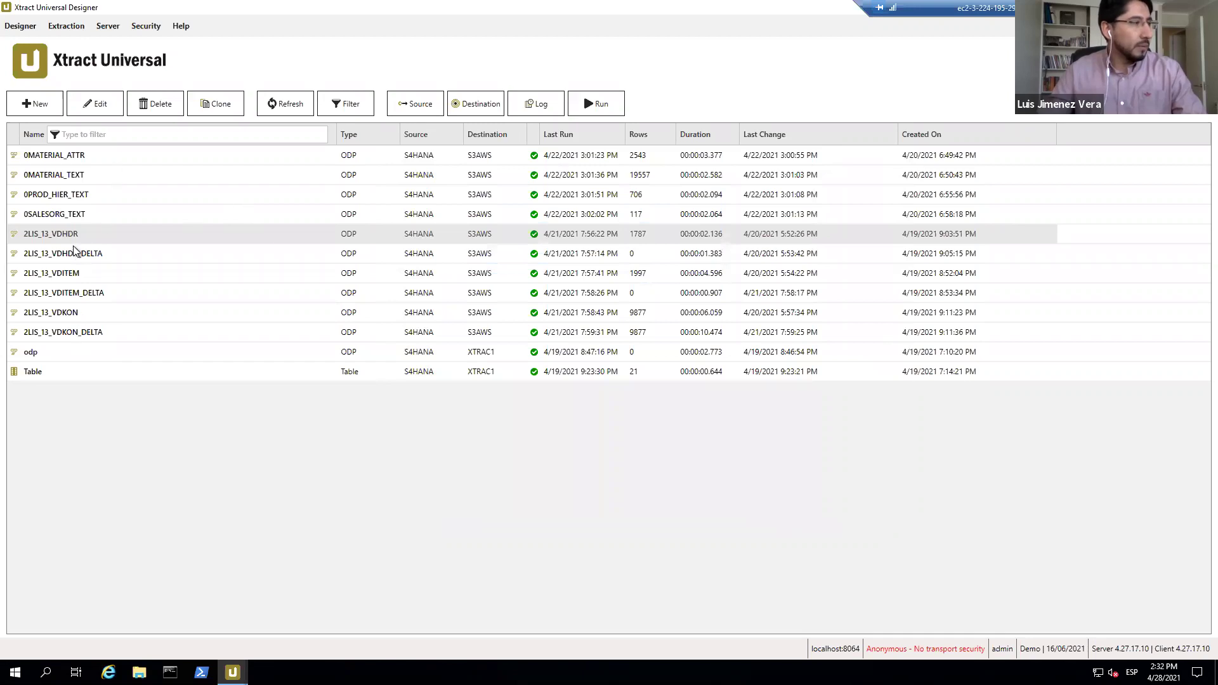
# Open the 2LIS_13_VDHDR extraction definition and review its complete field list.
pyautogui.click(98, 106)
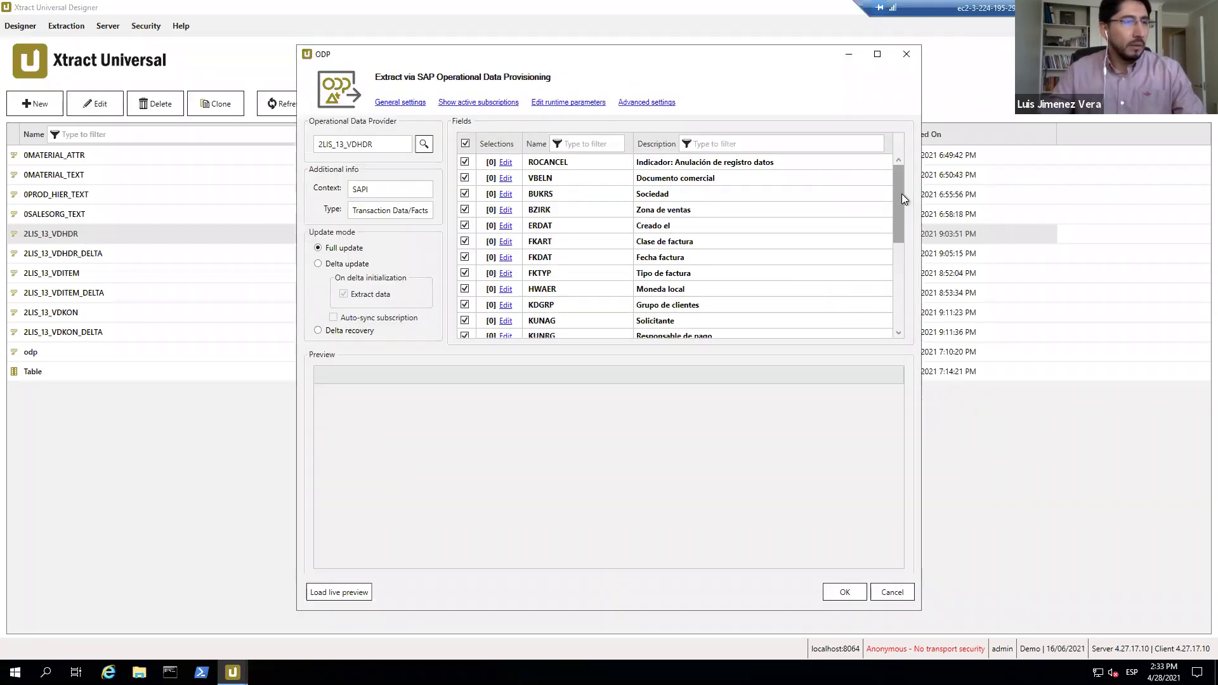
pyautogui.moveTo(901, 200)
pyautogui.mouseDown()
pyautogui.moveTo(900, 235)
pyautogui.moveTo(896, 180)
pyautogui.mouseUp()
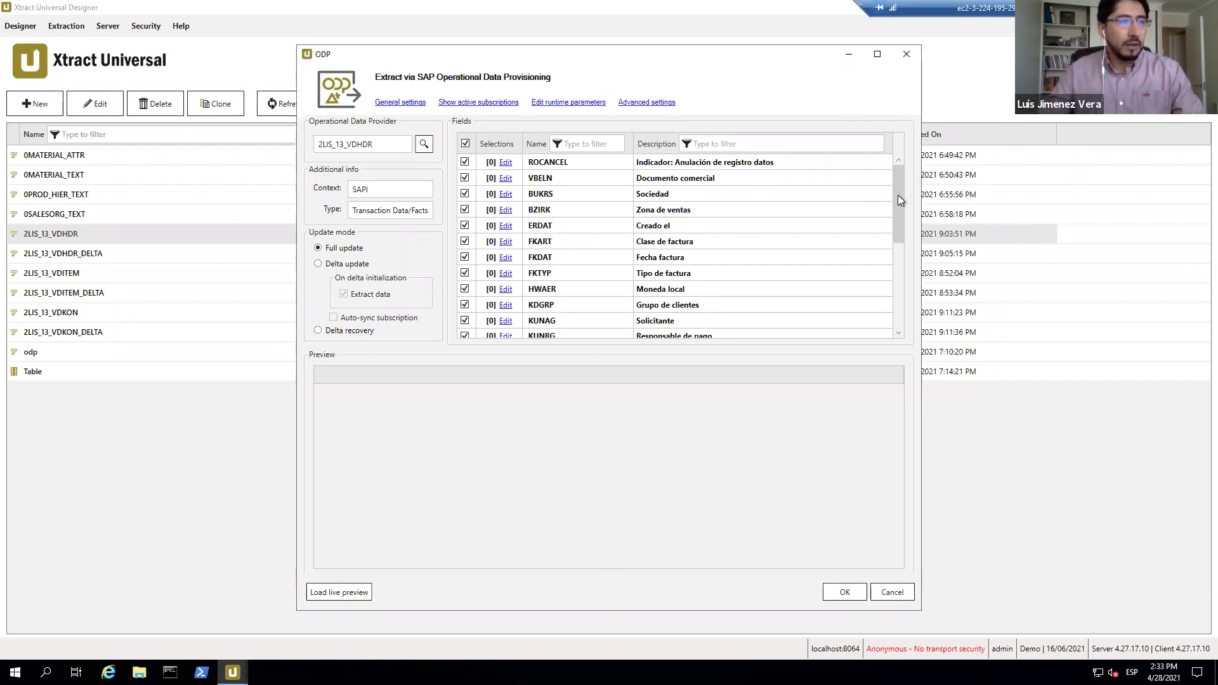
pyautogui.moveTo(904, 196); pyautogui.dragTo(889, 303)
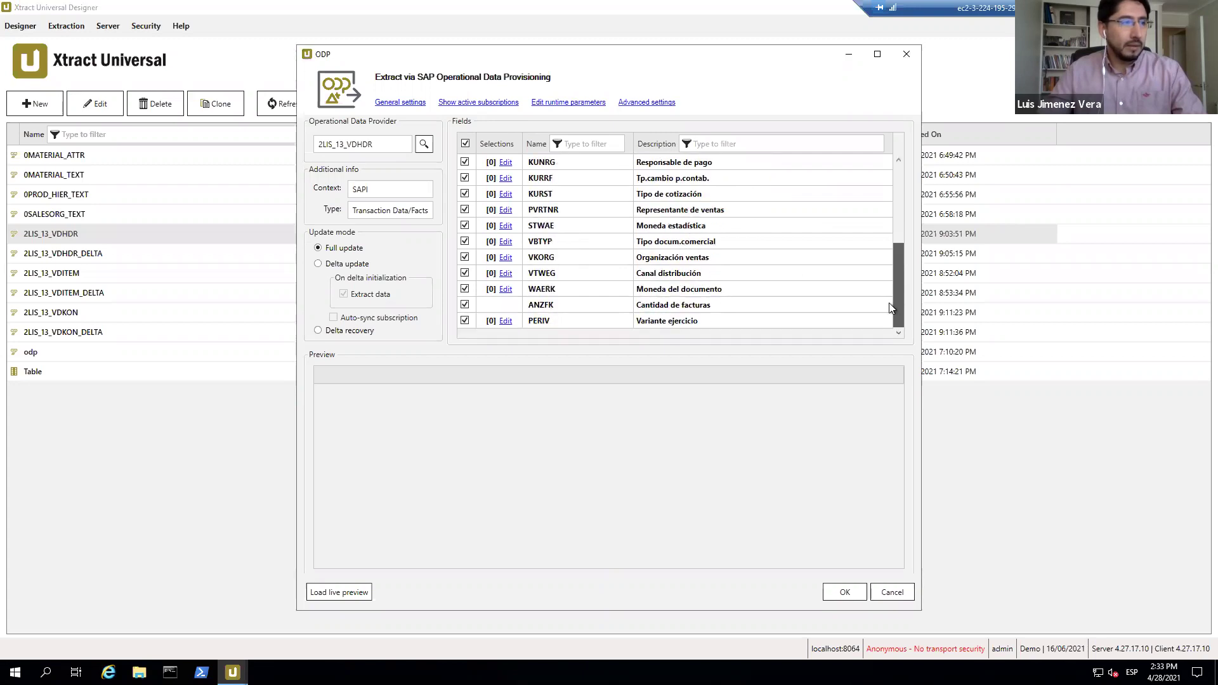
pyautogui.moveTo(899, 261); pyautogui.dragTo(898, 164)
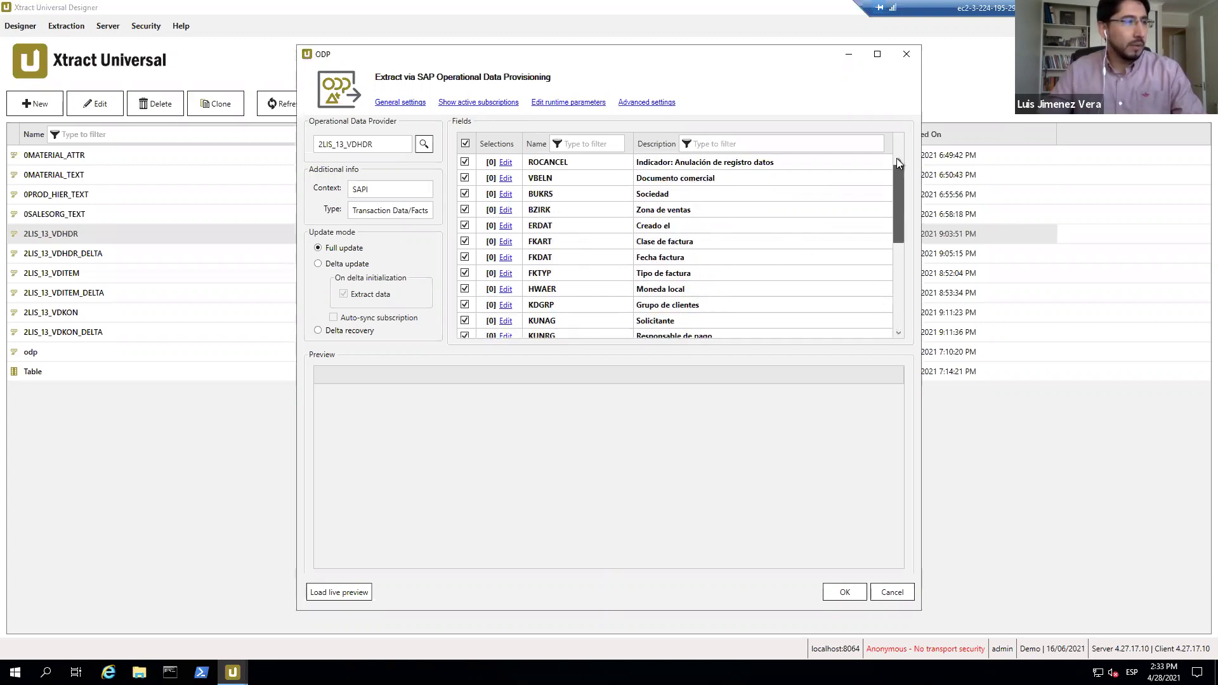
# Compare the Delta update mode with Full update for the 2LIS_13_VDHDR extraction, then close its definition with Full update selected.
pyautogui.click(318, 264)
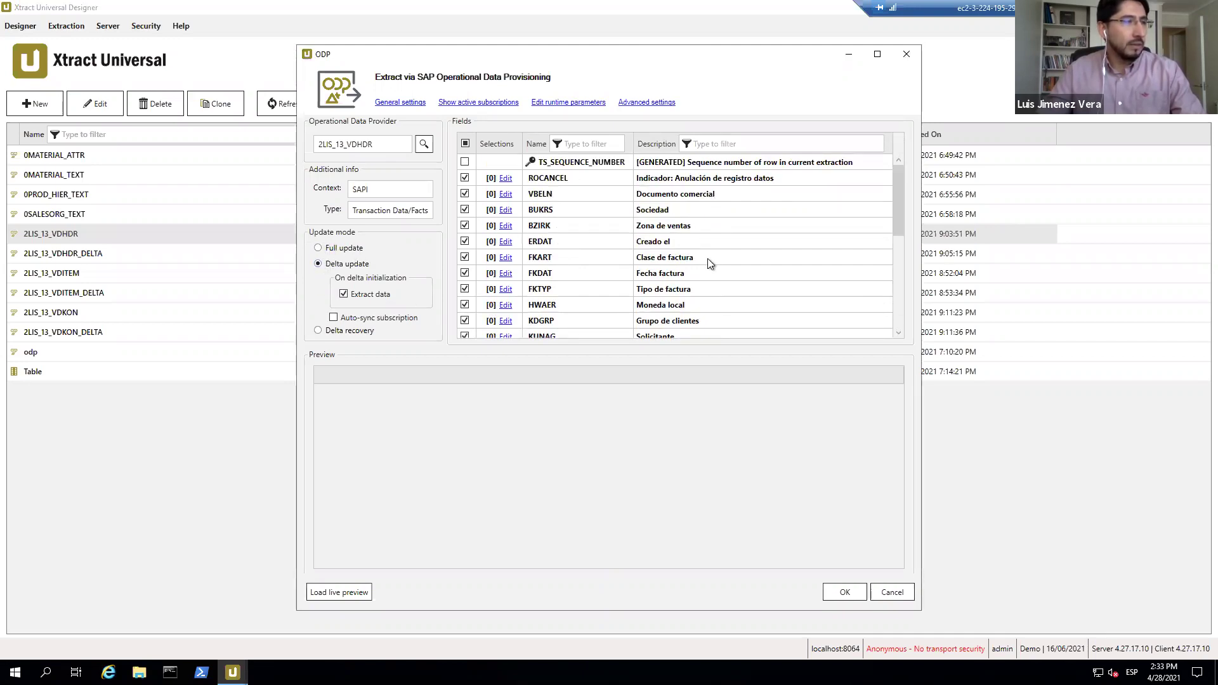
pyautogui.click(319, 248)
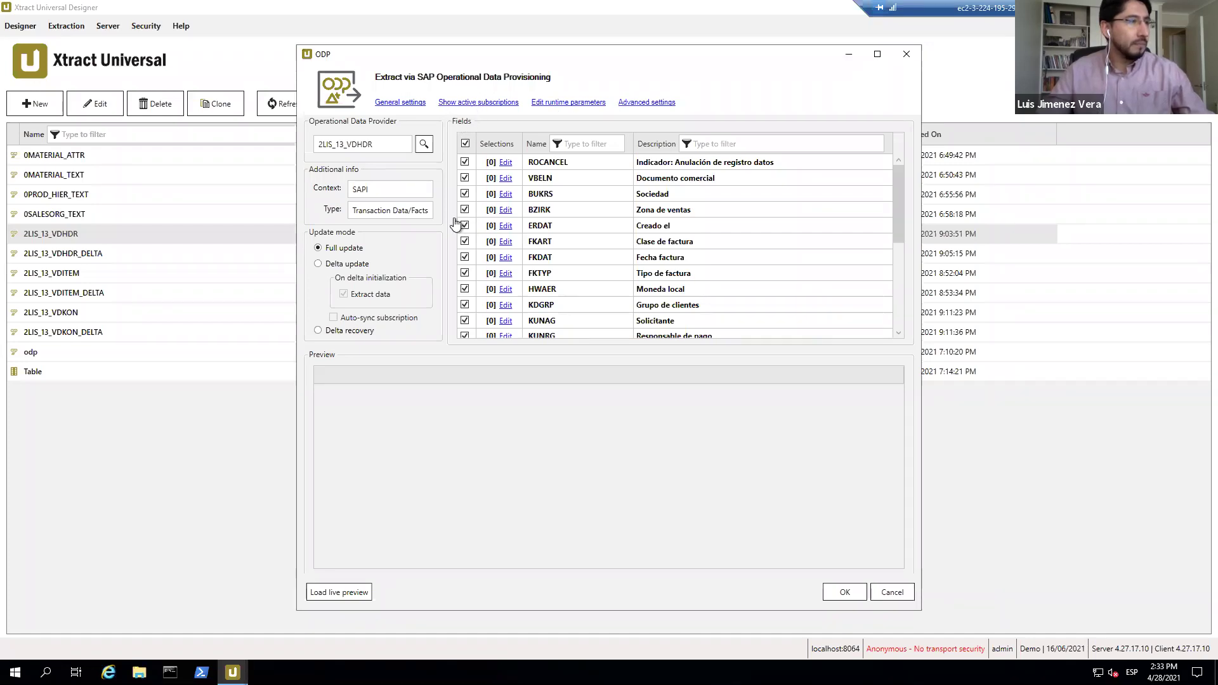
pyautogui.click(407, 212)
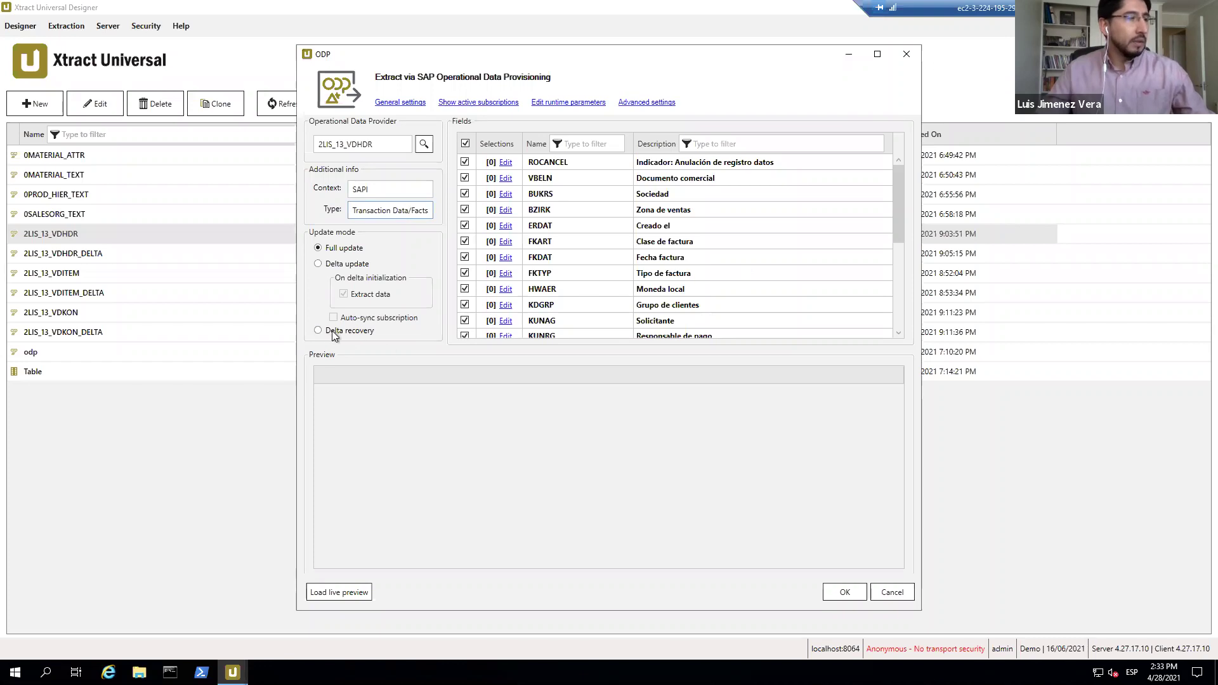
pyautogui.click(909, 58)
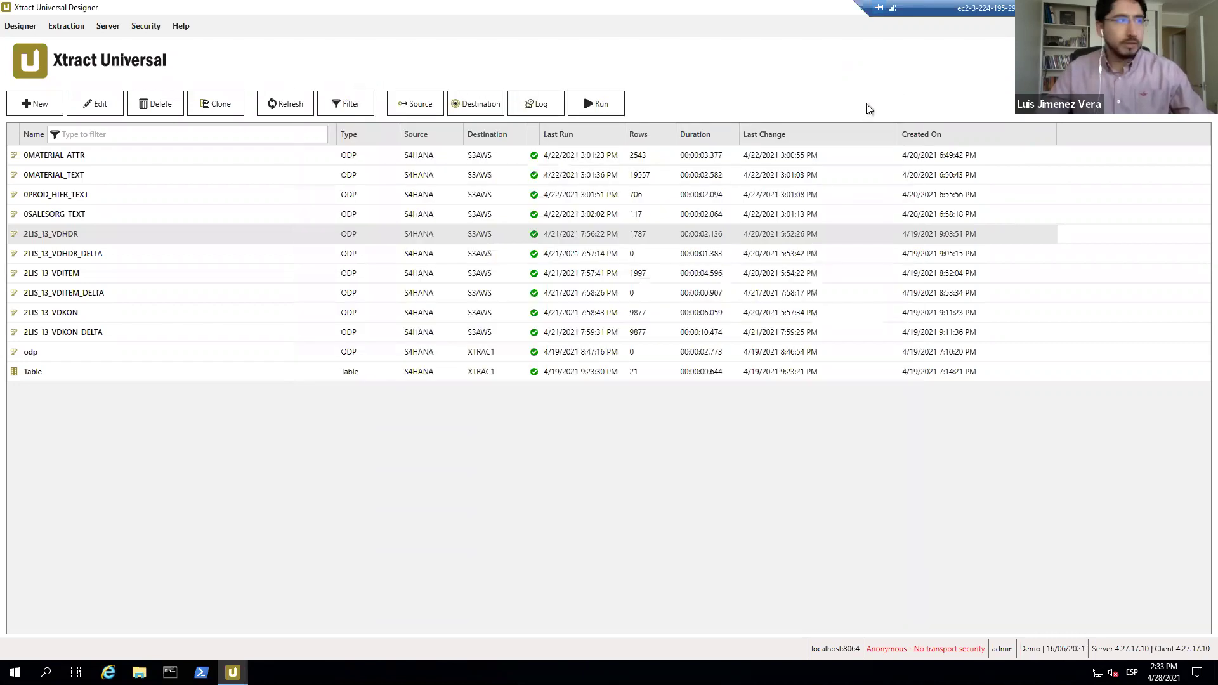
# Inspect the folder name, custom file name and compression in the 2LIS_13_VDHDR extraction's destination settings, then cancel without changes.
pyautogui.click(467, 107)
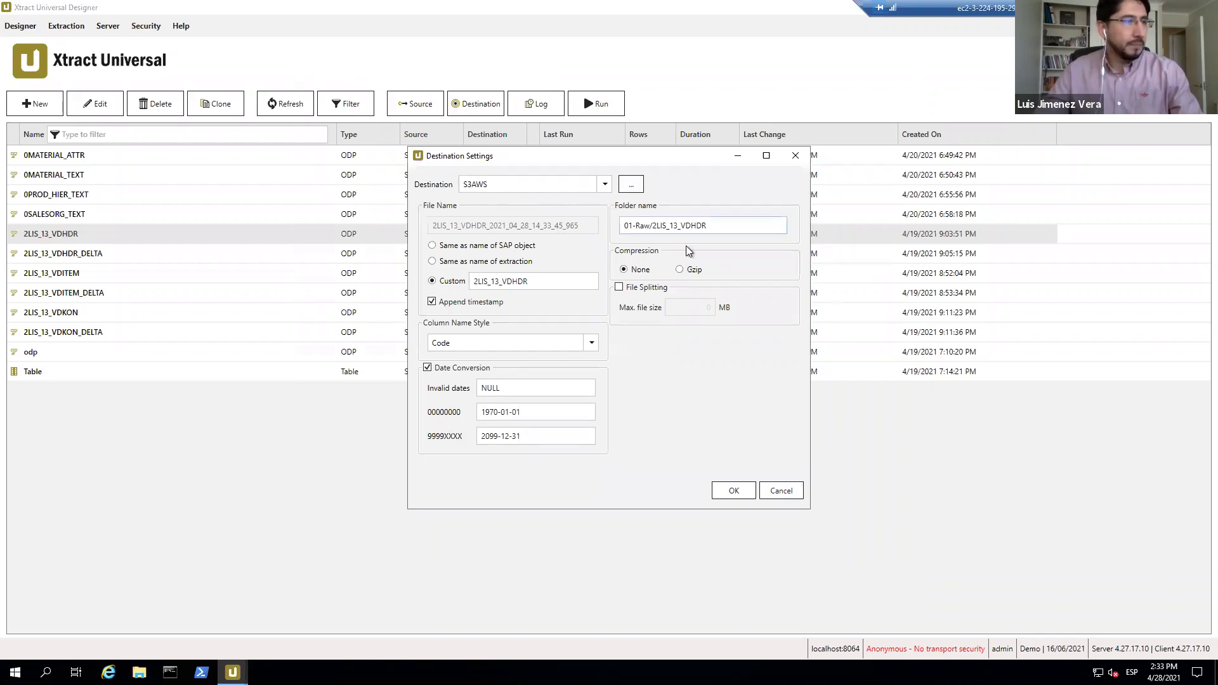
pyautogui.moveTo(725, 228); pyautogui.dragTo(619, 223)
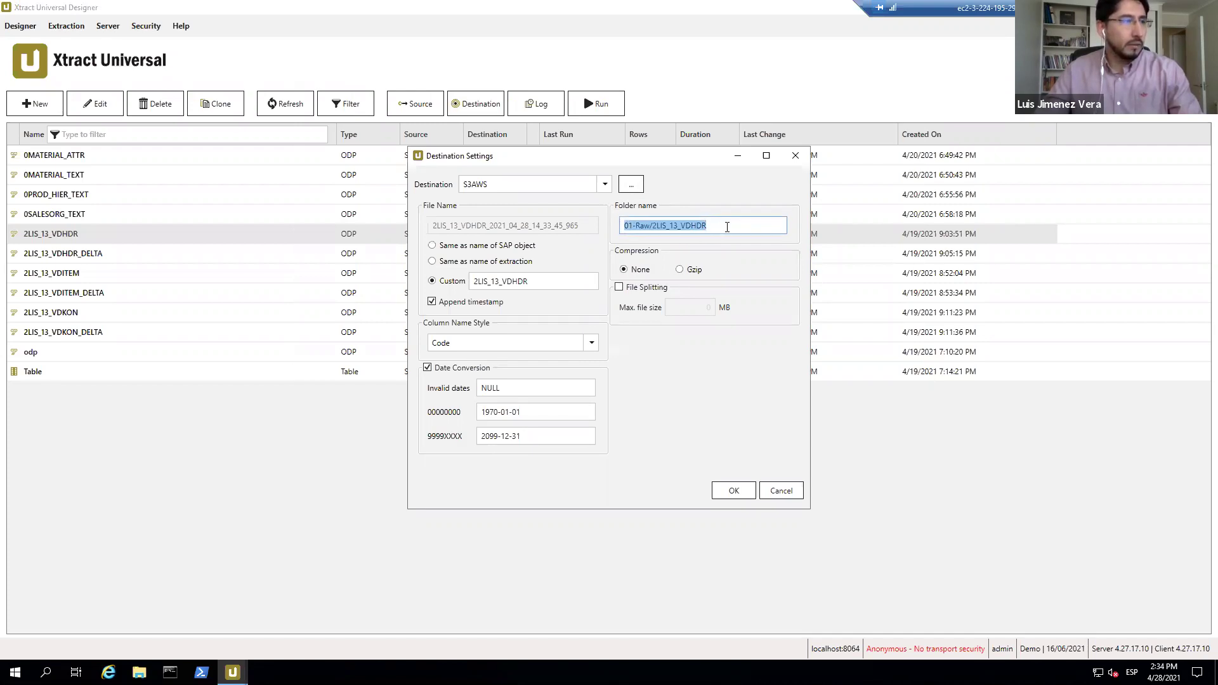
pyautogui.click(542, 281)
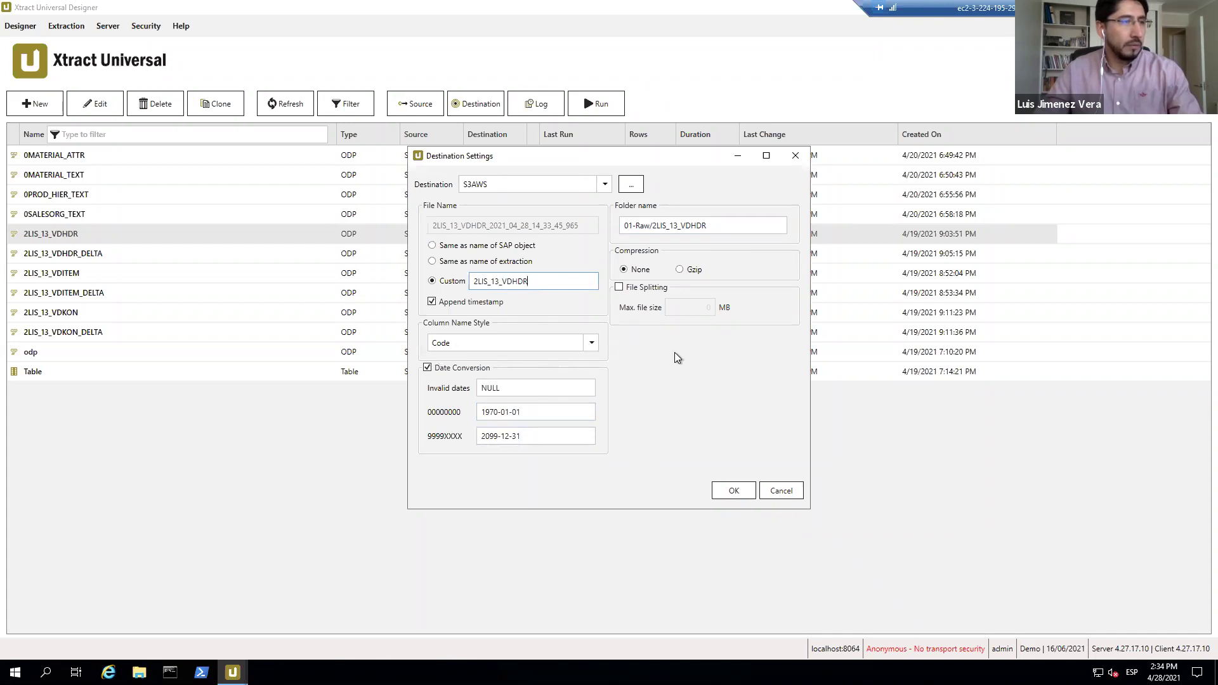
pyautogui.click(683, 269)
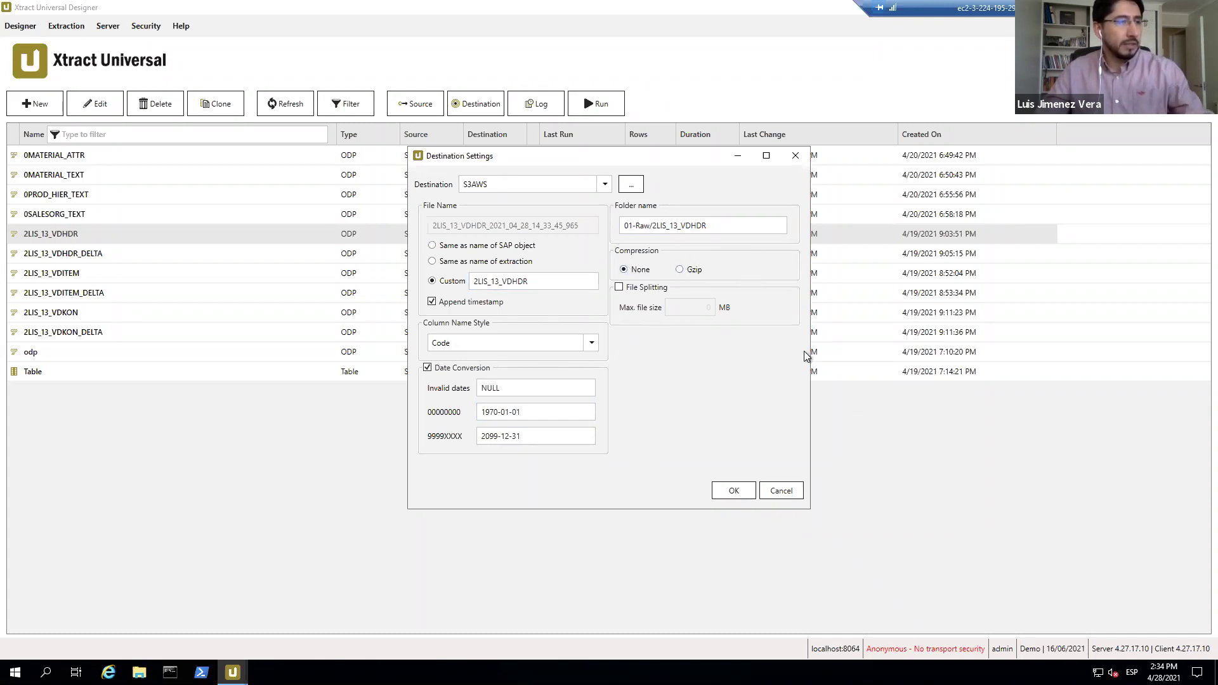
pyautogui.click(781, 491)
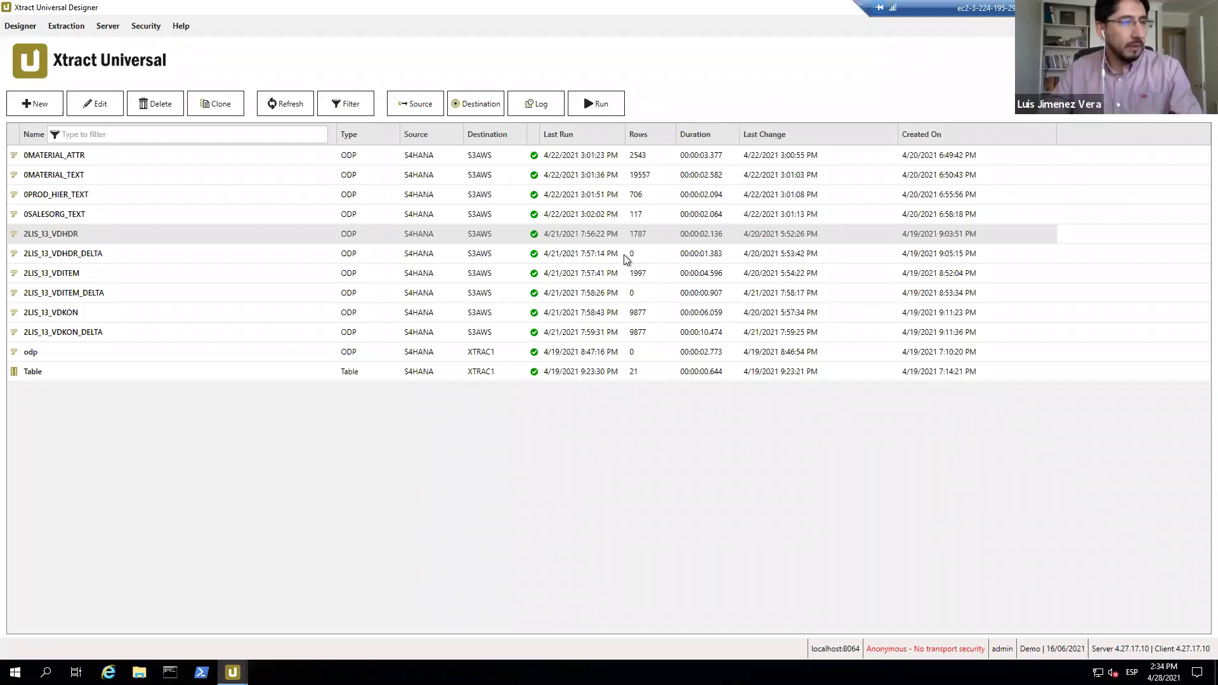
# Review the SAP extraction types offered for a new S4HANA extraction again, then dismiss the dialog.
pyautogui.click(38, 105)
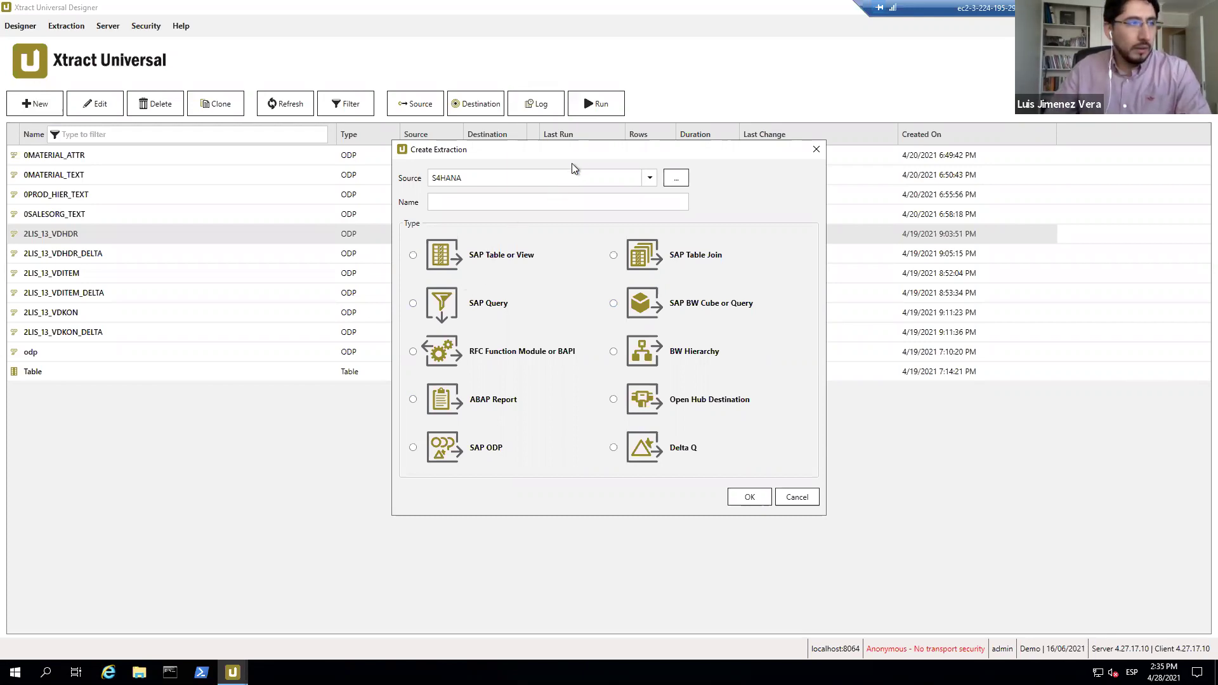
pyautogui.moveTo(588, 154); pyautogui.dragTo(660, 154)
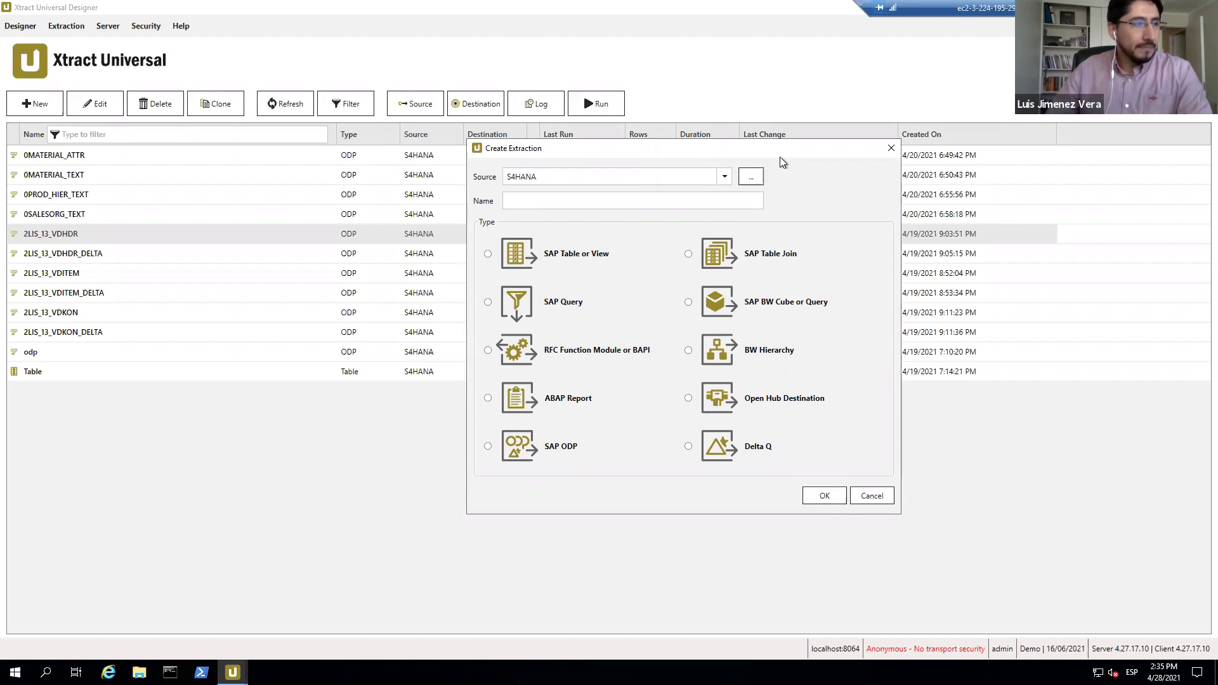
pyautogui.moveTo(782, 154); pyautogui.dragTo(743, 154)
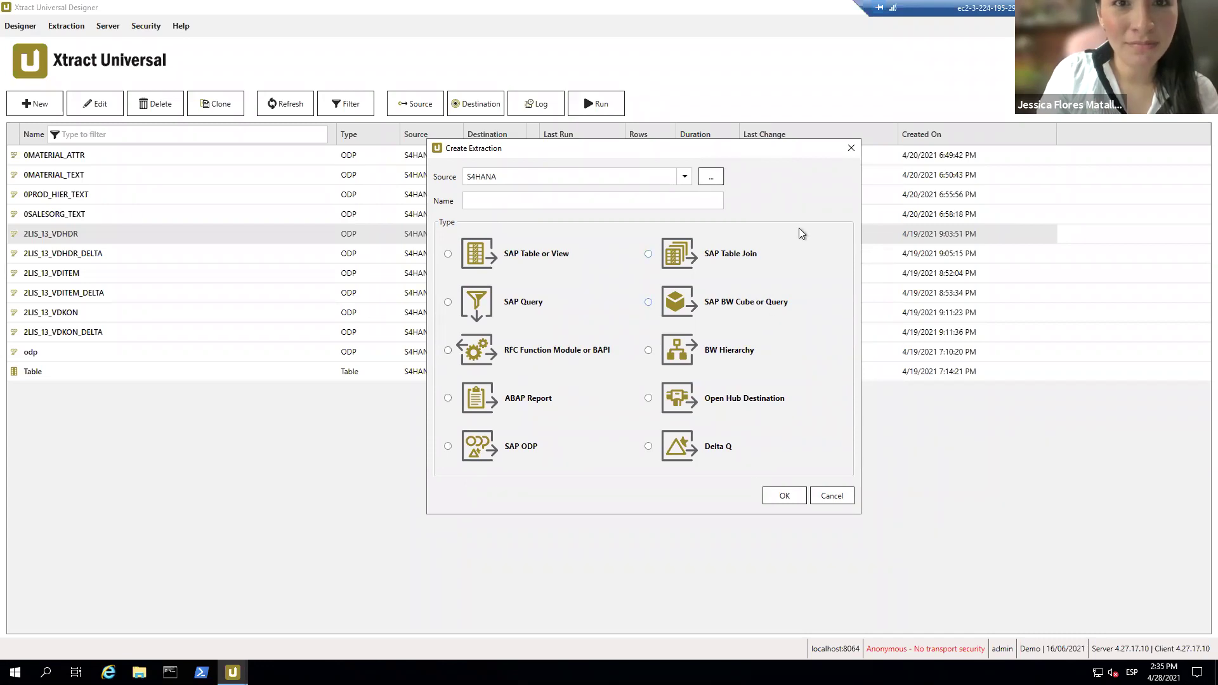
pyautogui.click(851, 148)
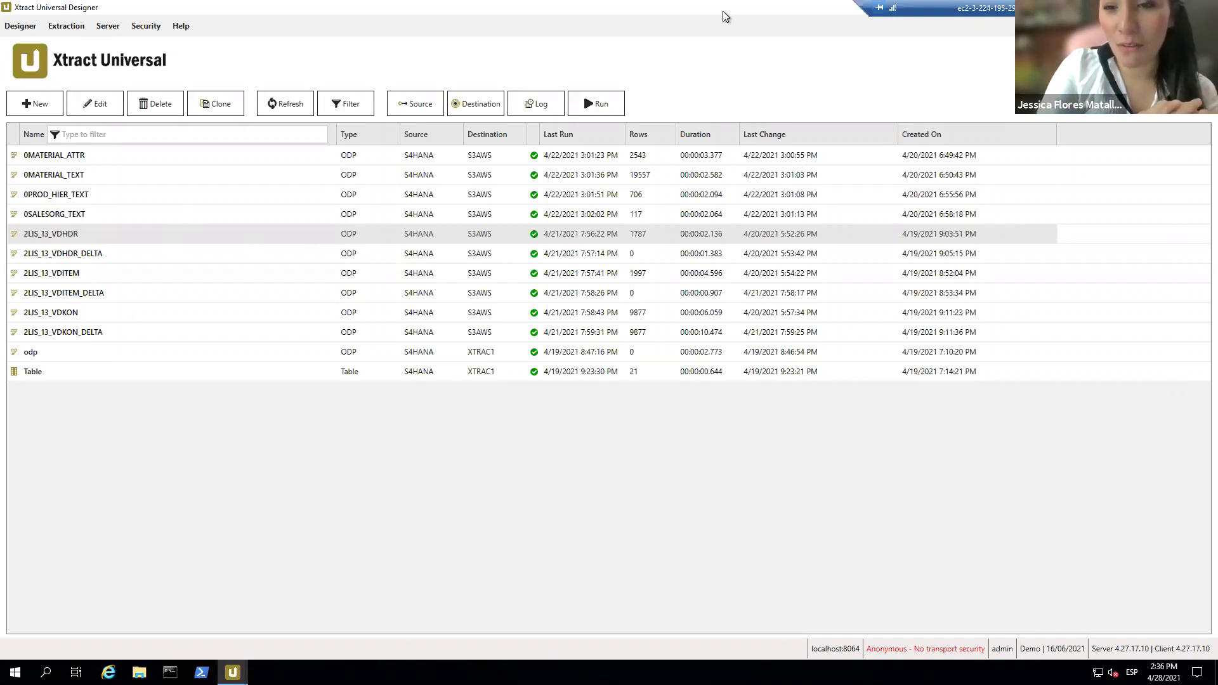
pyautogui.moveTo(706, 10); pyautogui.dragTo(722, 81)
pyautogui.doubleClick(722, 75)
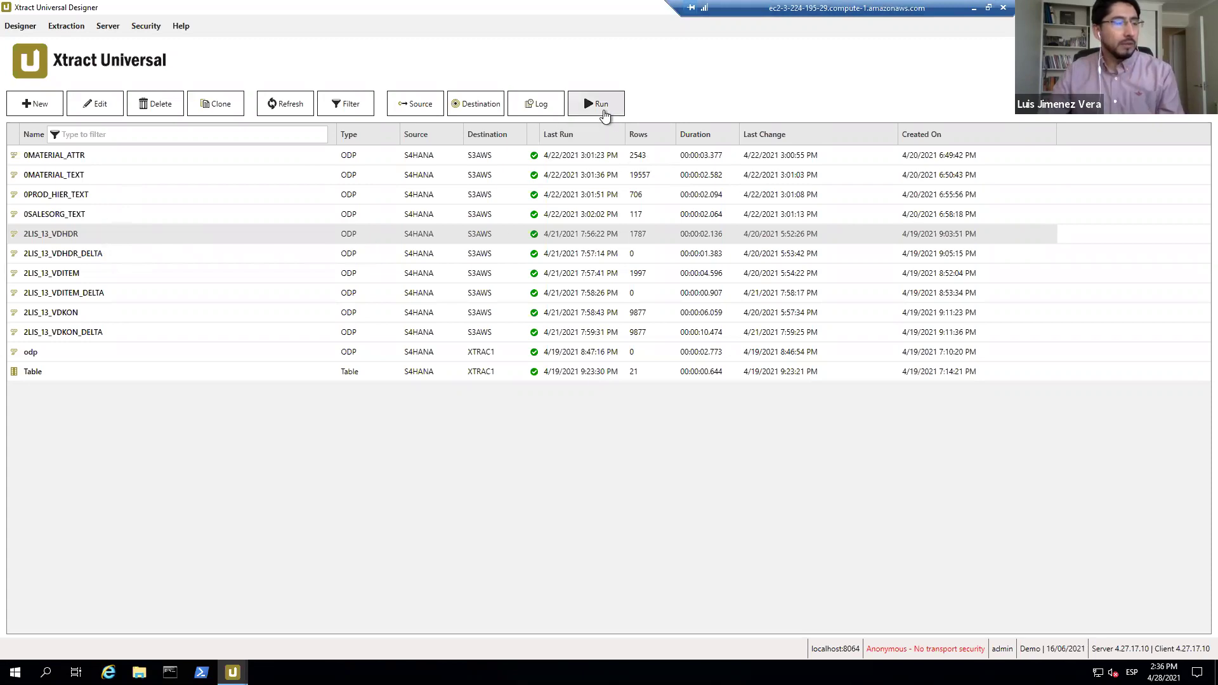
# Return from the remote desktop to the AWS console and open the sa-lakehouse-demo bucket in S3.
pyautogui.click(973, 9)
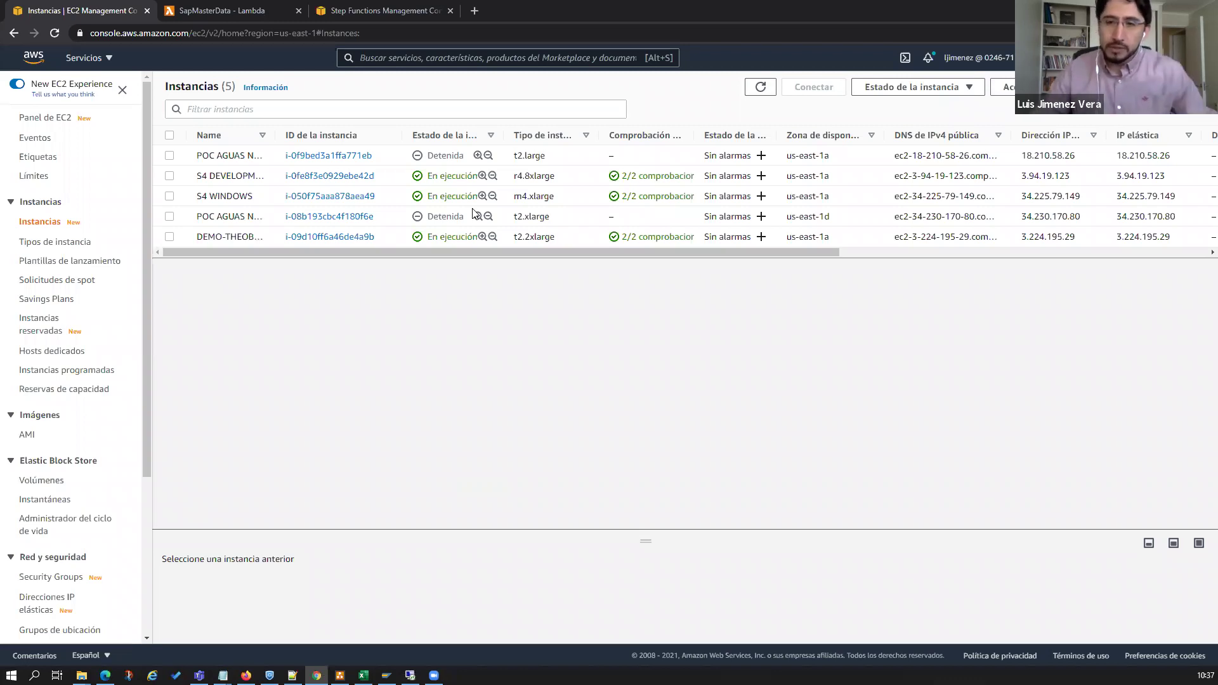
pyautogui.click(35, 58)
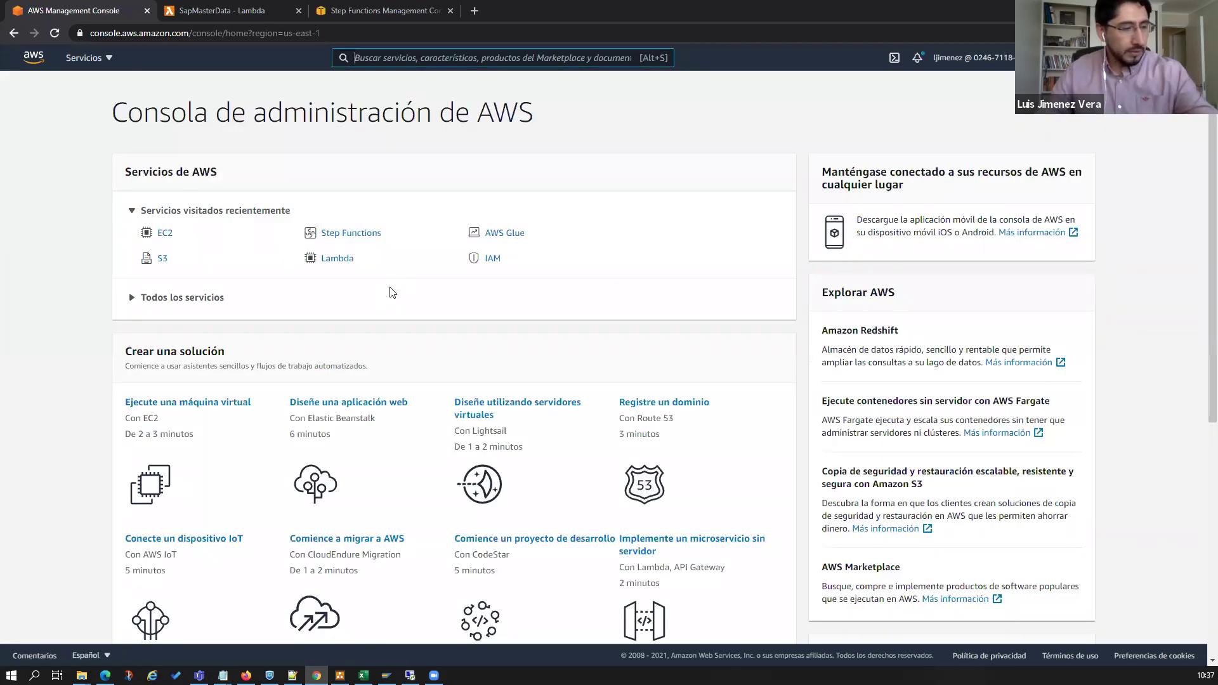
pyautogui.click(163, 261)
pyautogui.click(163, 260)
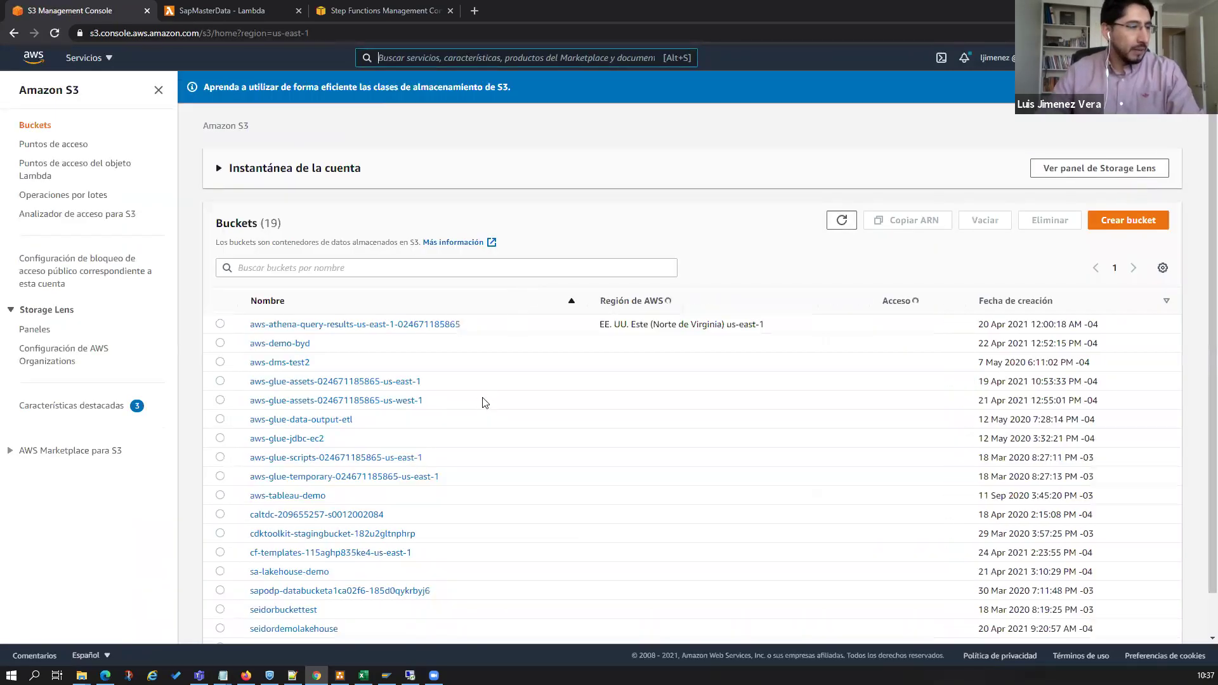
pyautogui.scroll(-2, 354, 435)
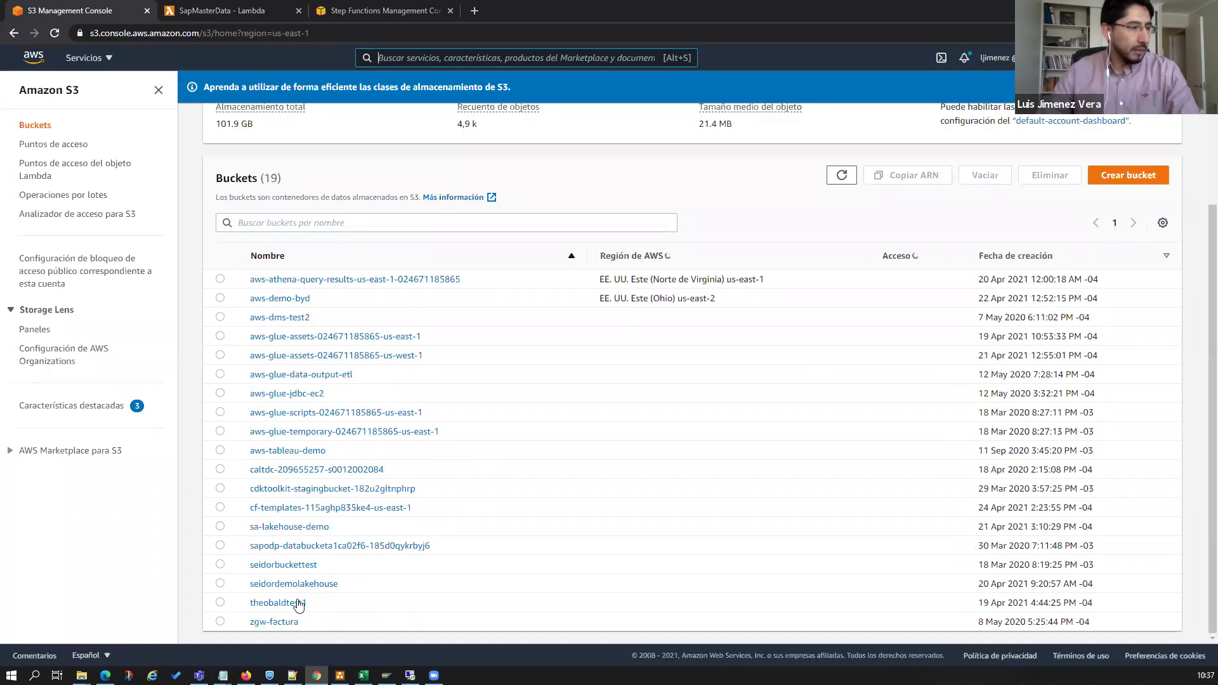
pyautogui.click(307, 531)
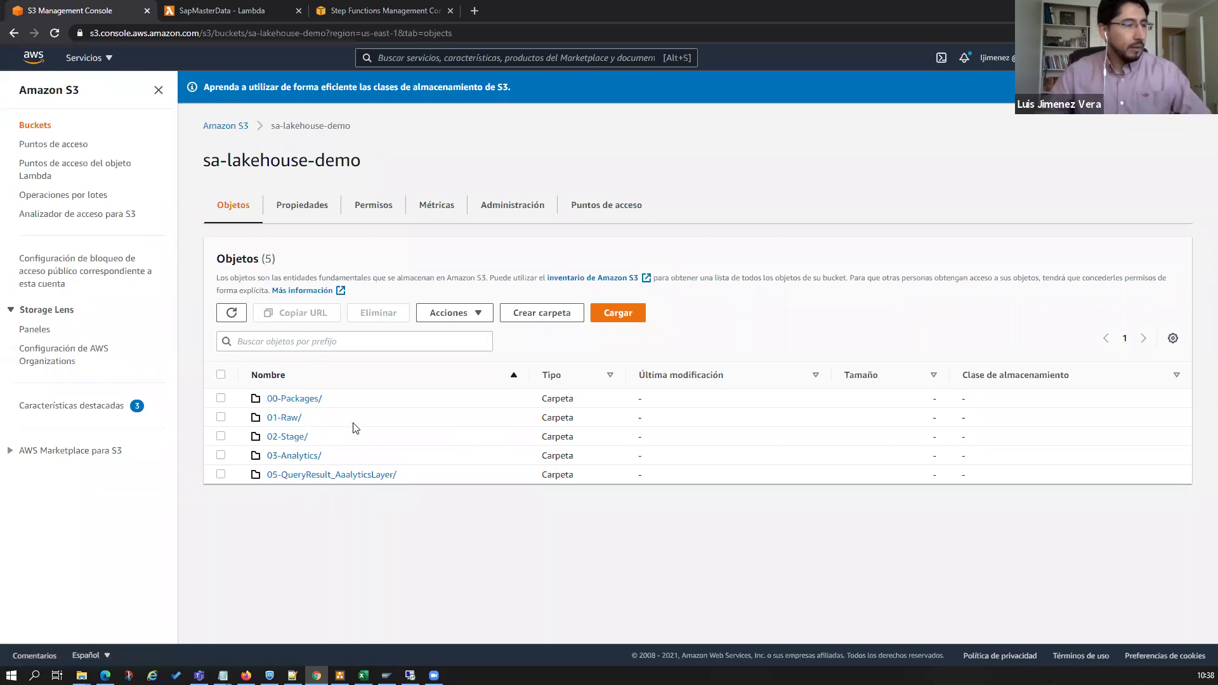
# Inspect the 0MATERIAL_ATTR and 0MATERIAL_TEXT folders inside 01-Raw, and return to the root of the sa-lakehouse-demo bucket.
pyautogui.click(291, 419)
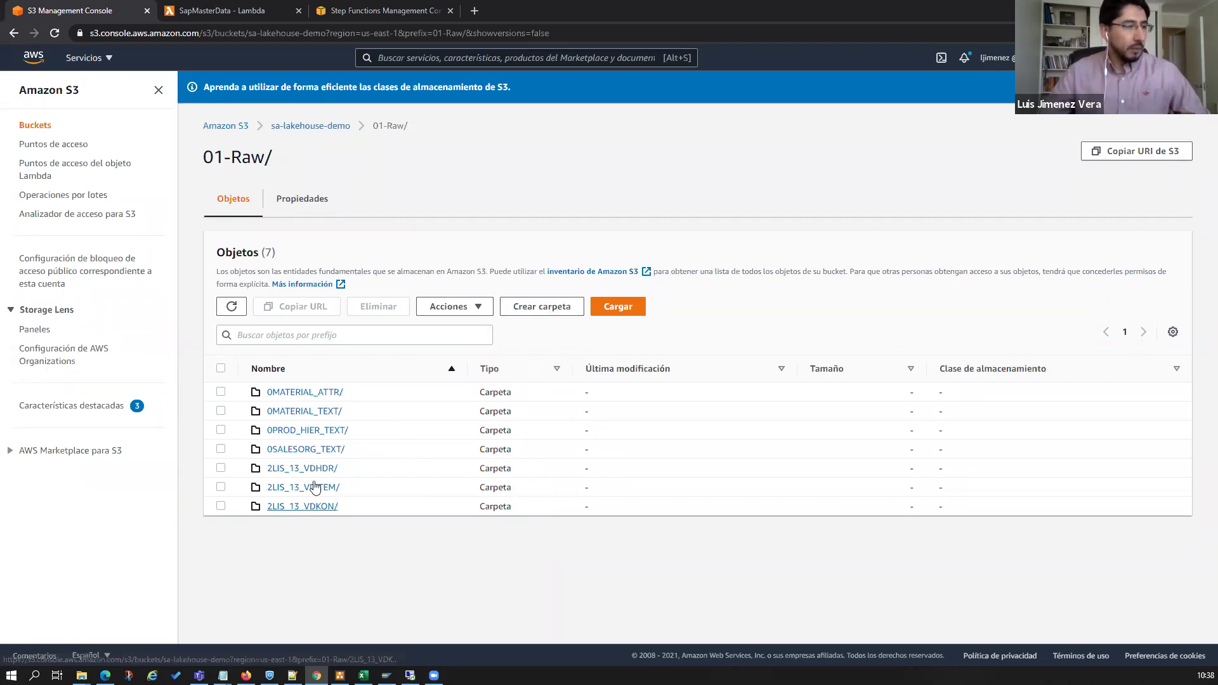
pyautogui.click(327, 397)
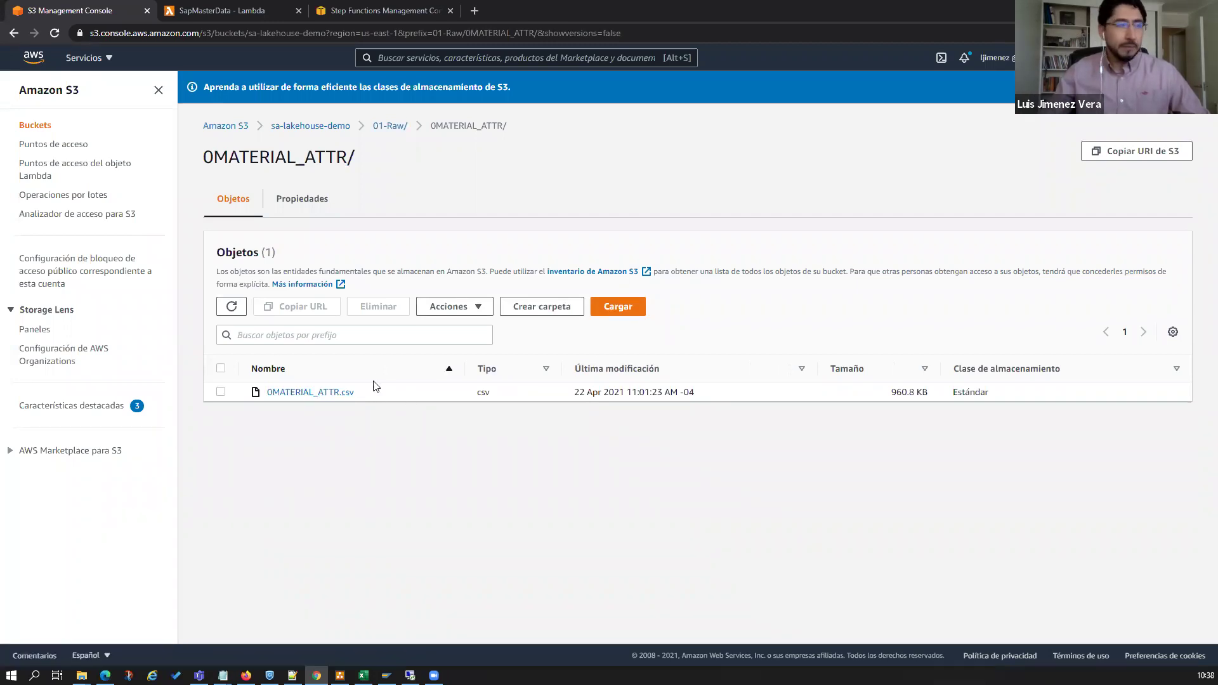
pyautogui.click(380, 130)
pyautogui.click(333, 412)
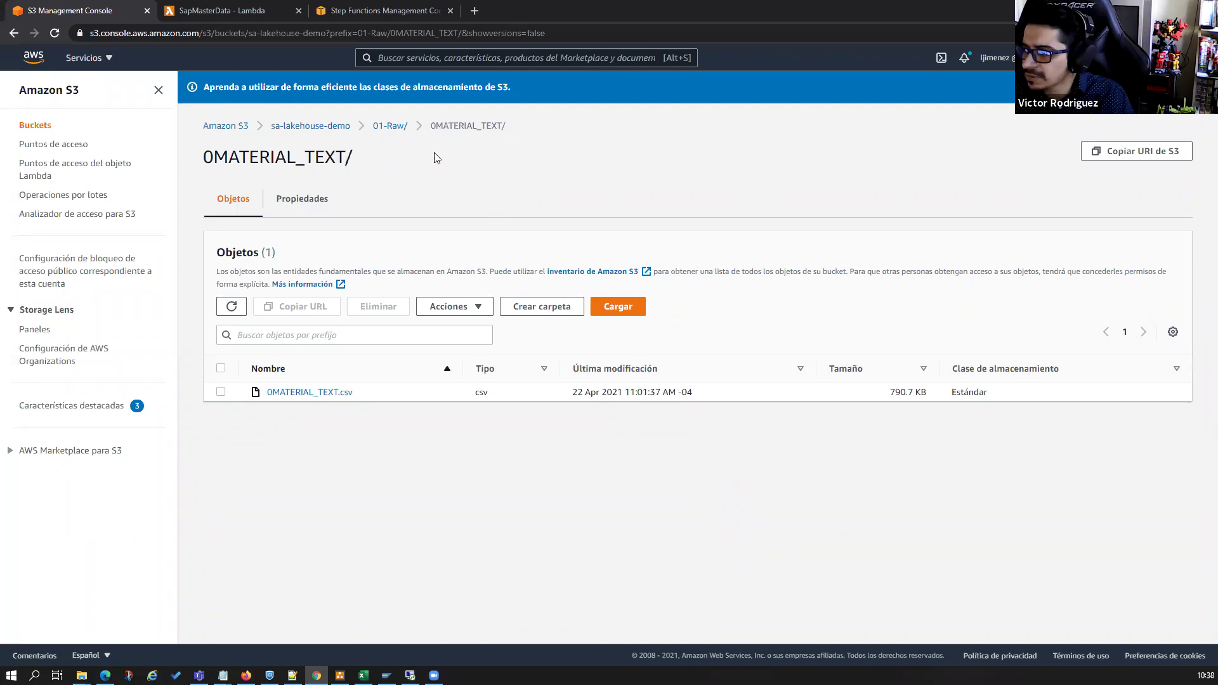
pyautogui.click(399, 130)
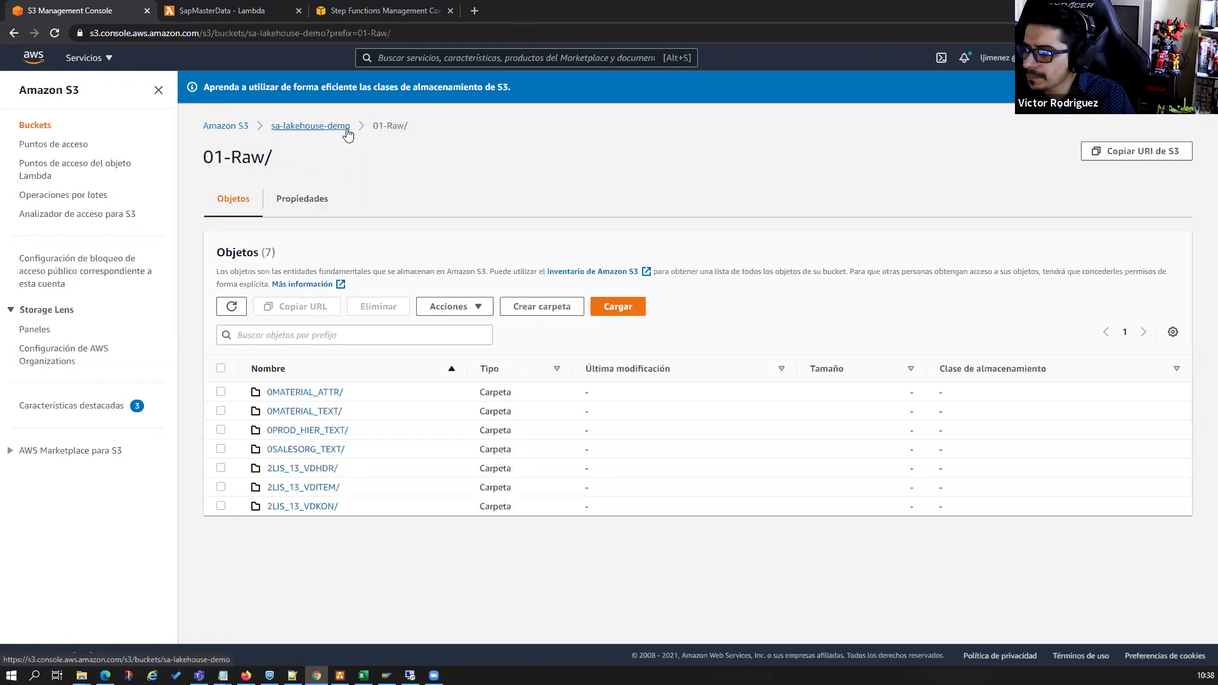
pyautogui.click(346, 128)
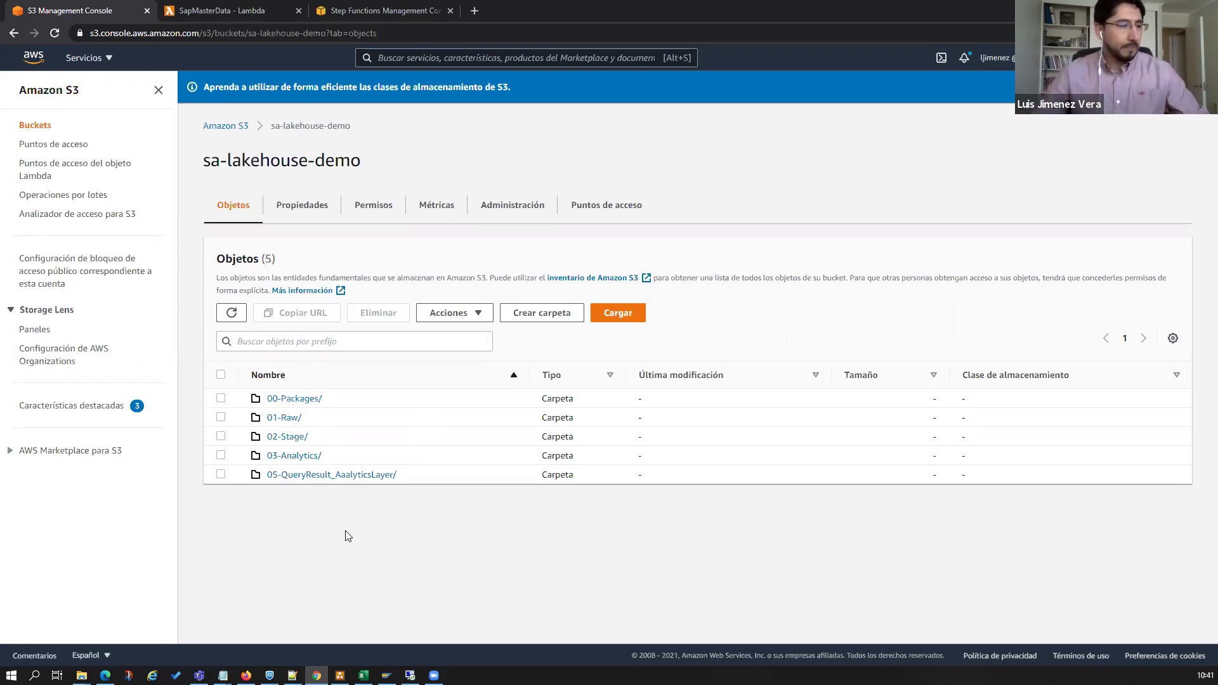
# Switch to the Ingesta.drawio diagram in diagrams.net and examine the storage data processing area with its AWS Step Functions workflow.
pyautogui.moveTo(340, 675)
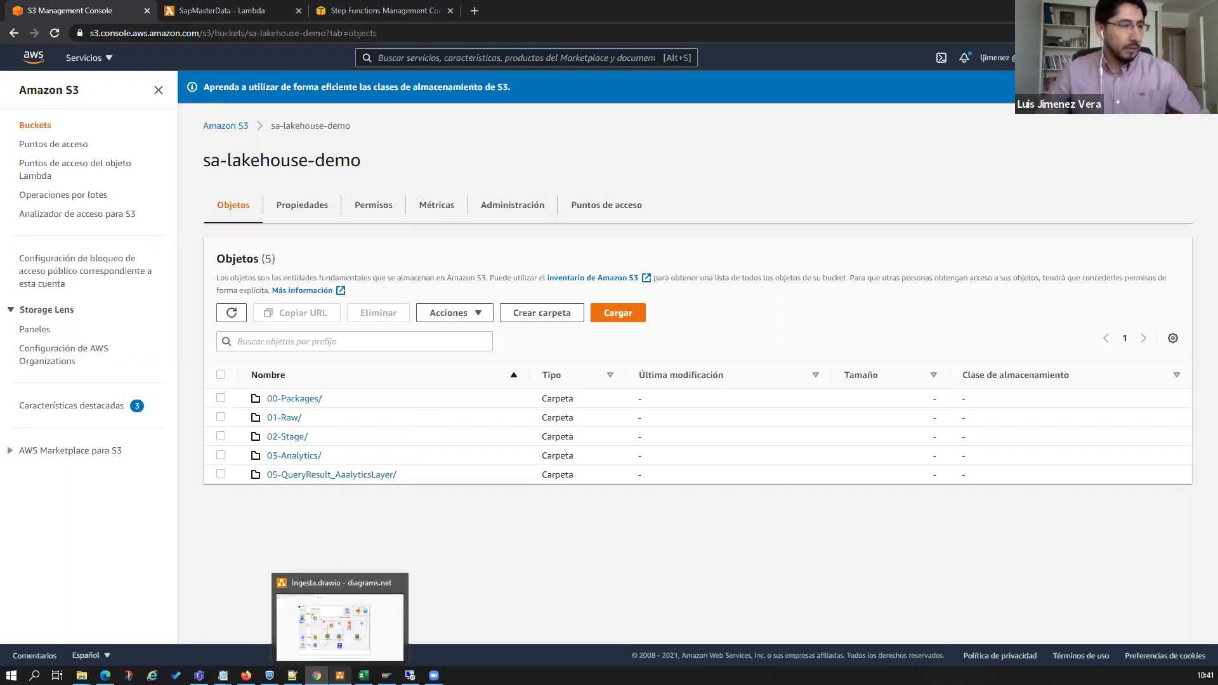
pyautogui.click(346, 654)
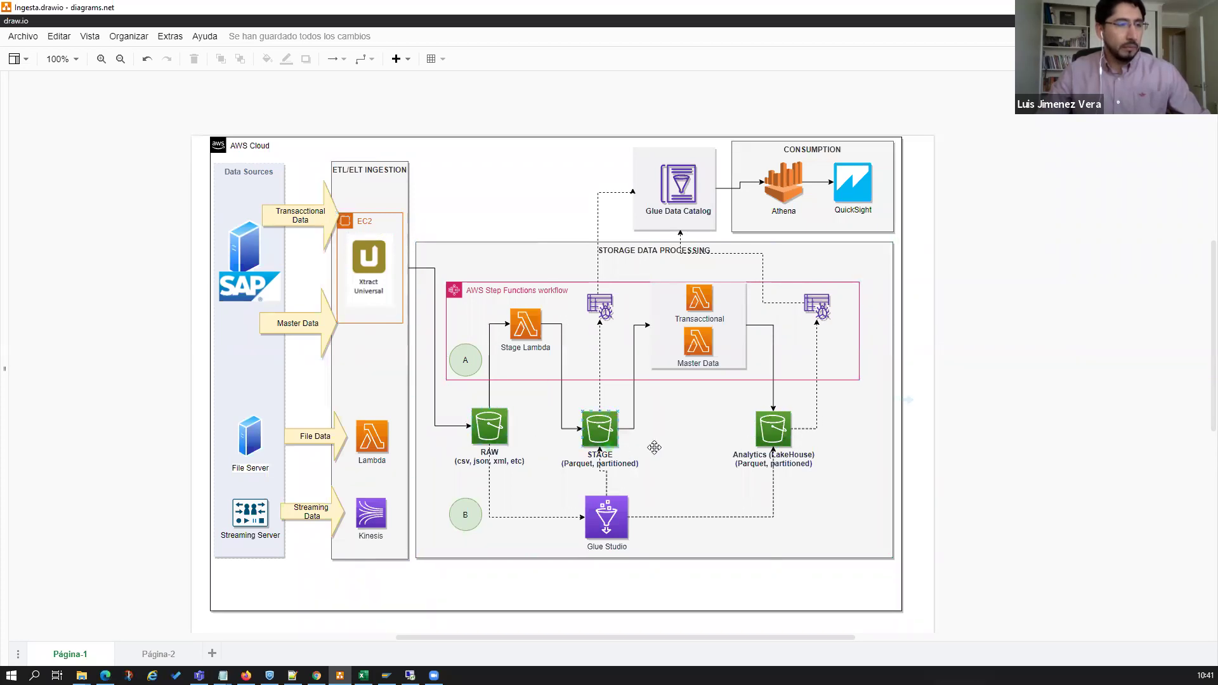
pyautogui.click(633, 346)
pyautogui.click(633, 346)
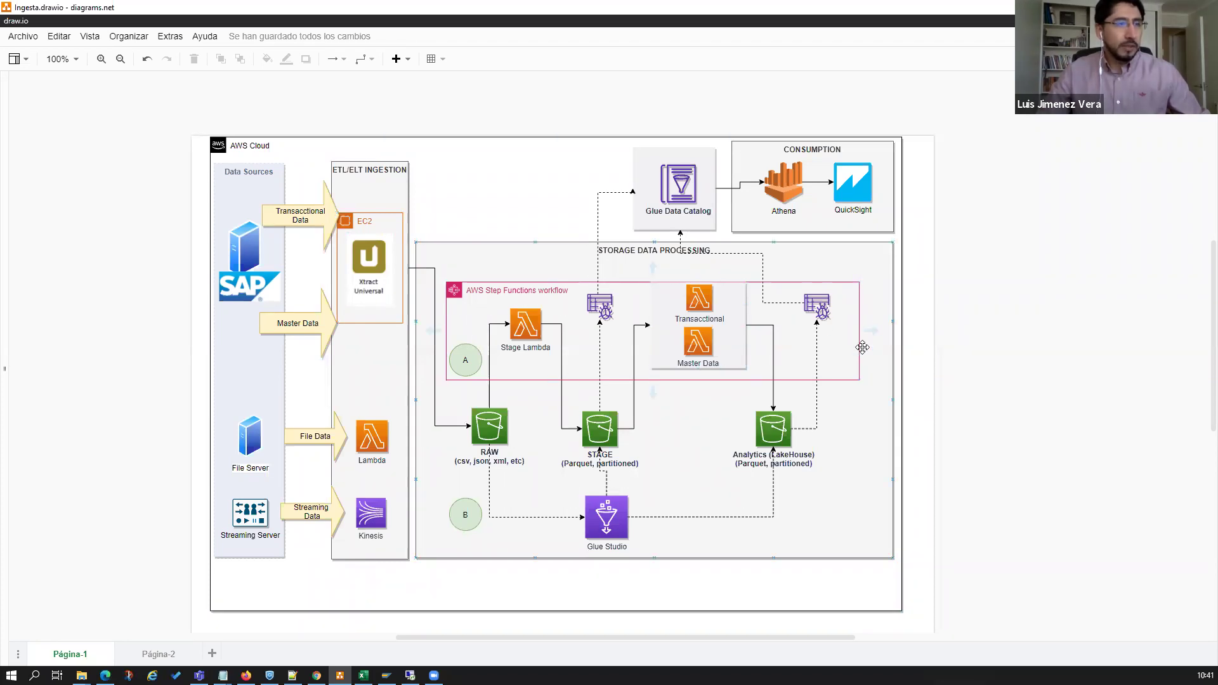
pyautogui.click(994, 73)
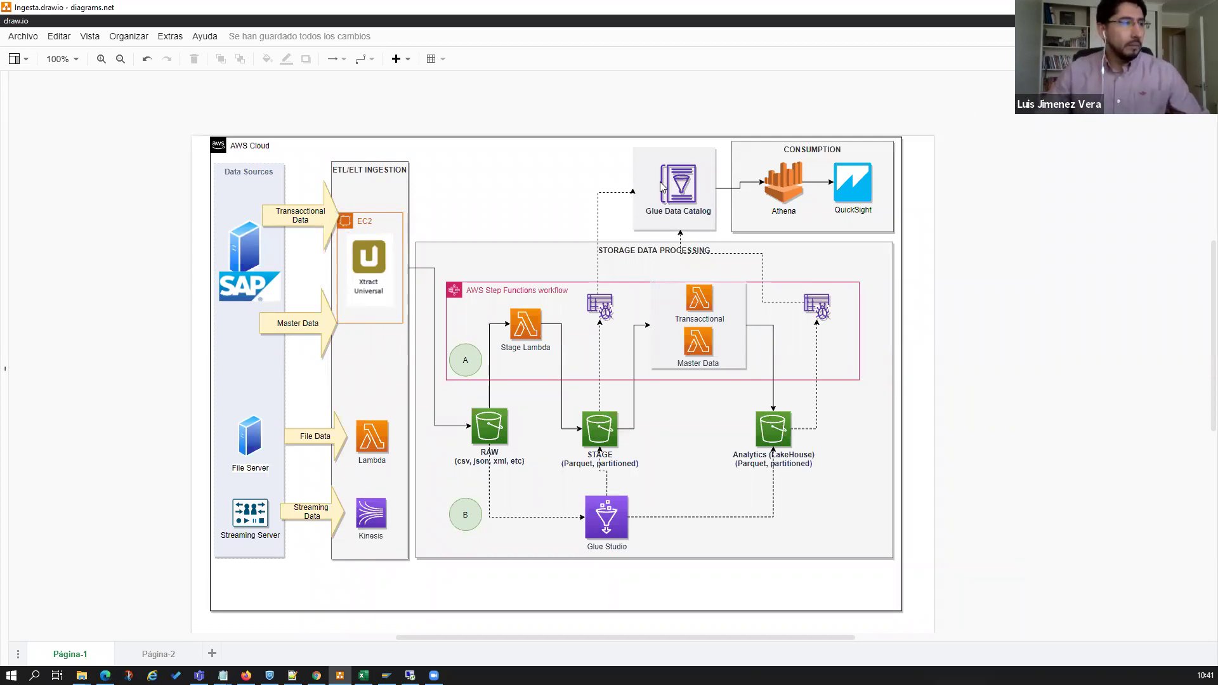
# Switch back to the AWS console and open the definition of the 01-DemoAnalytics_SM state machine in Step Functions.
pyautogui.hotkey('alt', 'Tab')
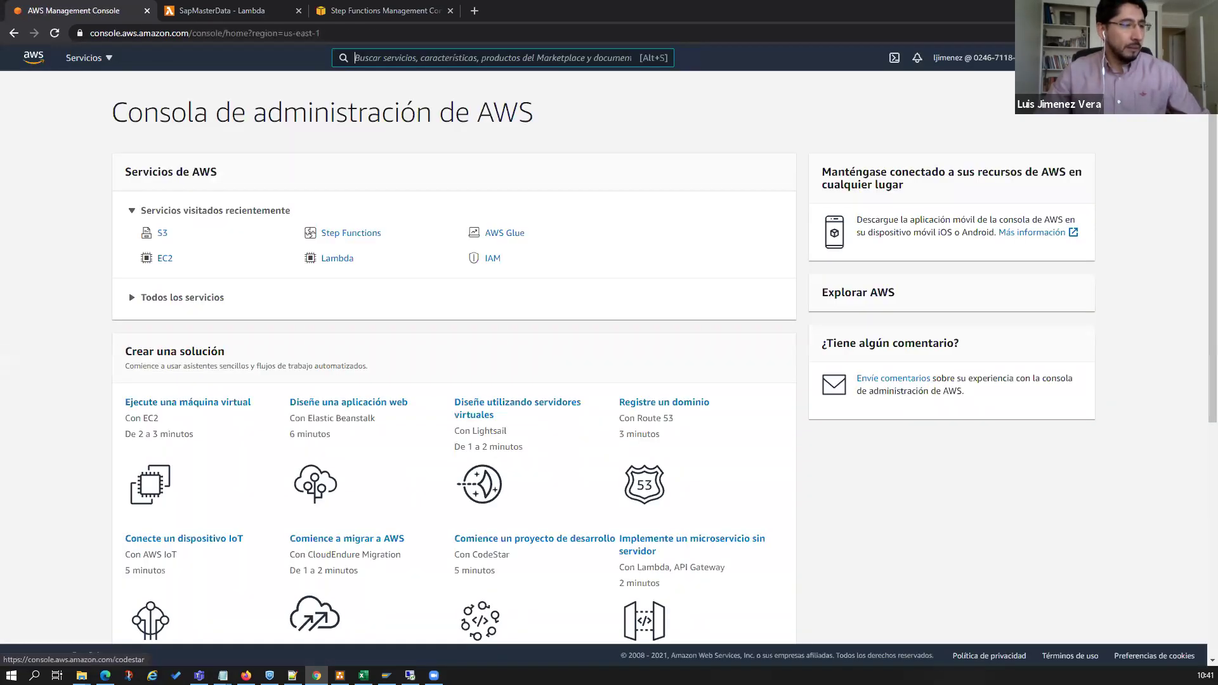
pyautogui.hotkey('alt', 'Tab')
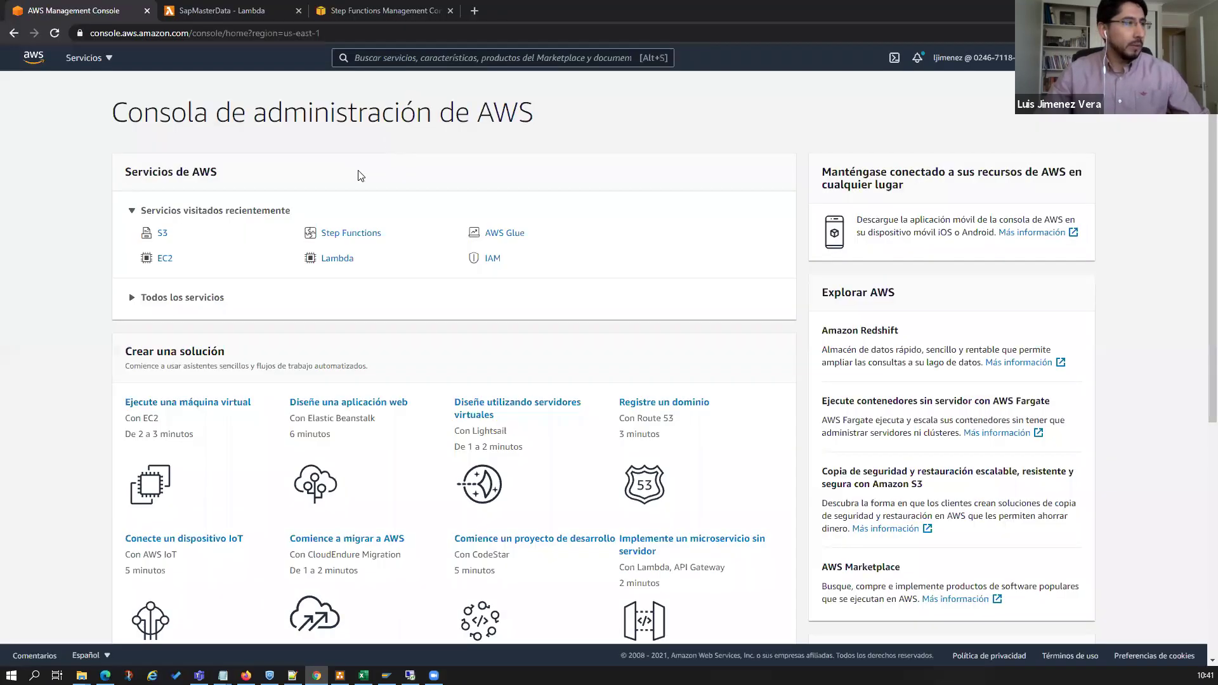
pyautogui.hotkey('alt', 'Tab')
pyautogui.click(349, 233)
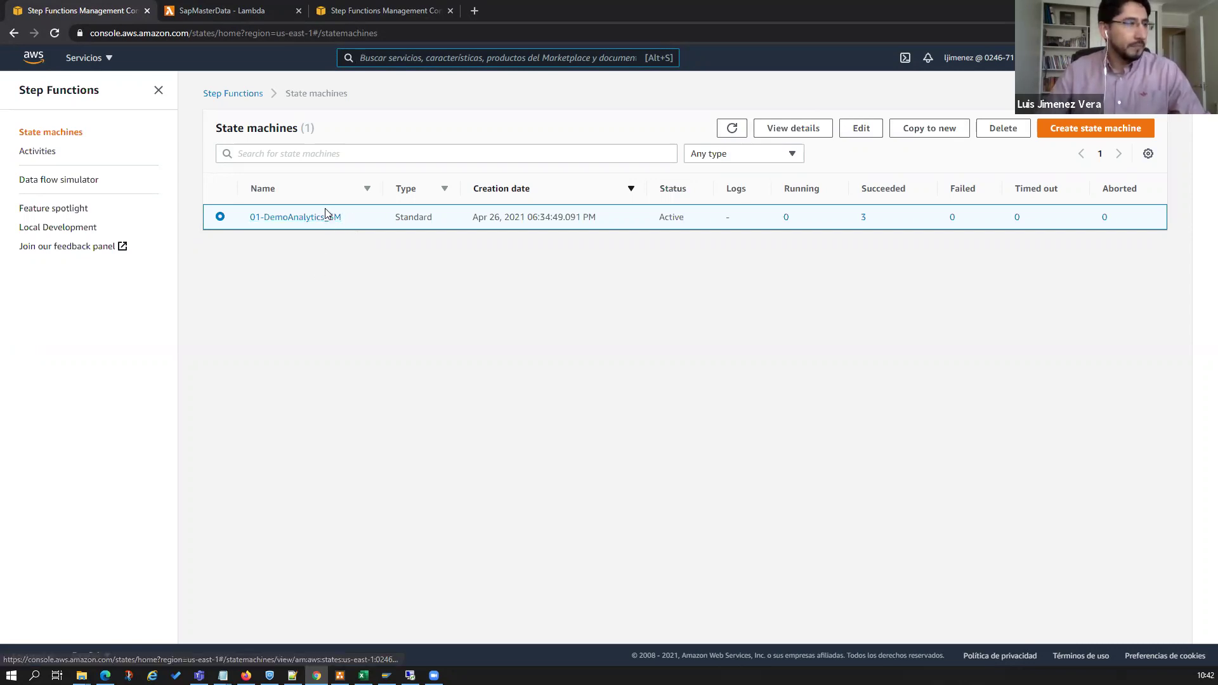
pyautogui.click(325, 217)
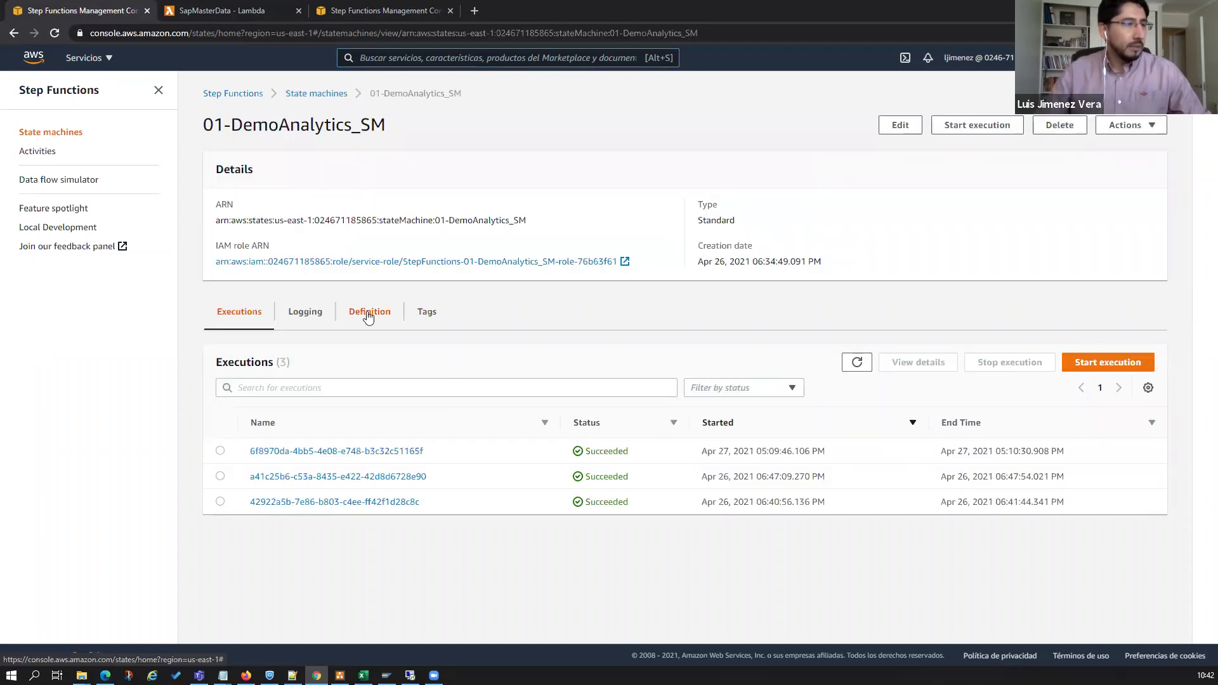
pyautogui.click(365, 314)
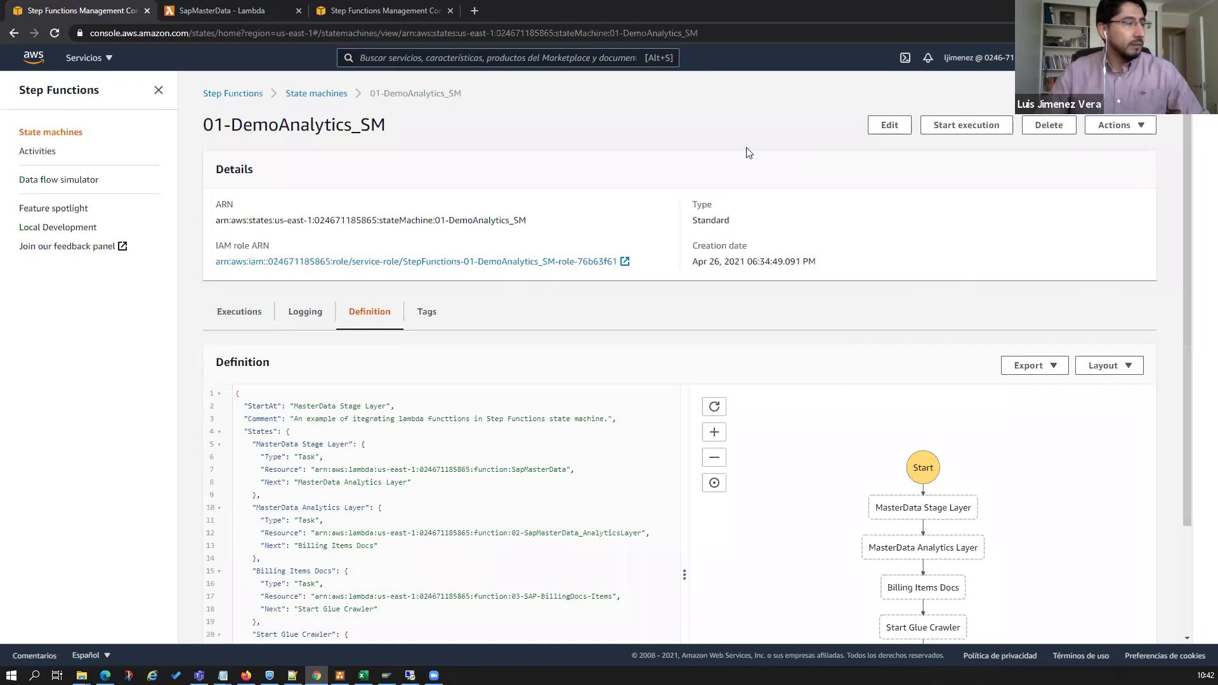
# Examine the state machine's JSON definition and workflow graph, from the MasterData Stage Layer task to the End setting of Start Glue Crawler.
pyautogui.scroll(-2, 937, 381)
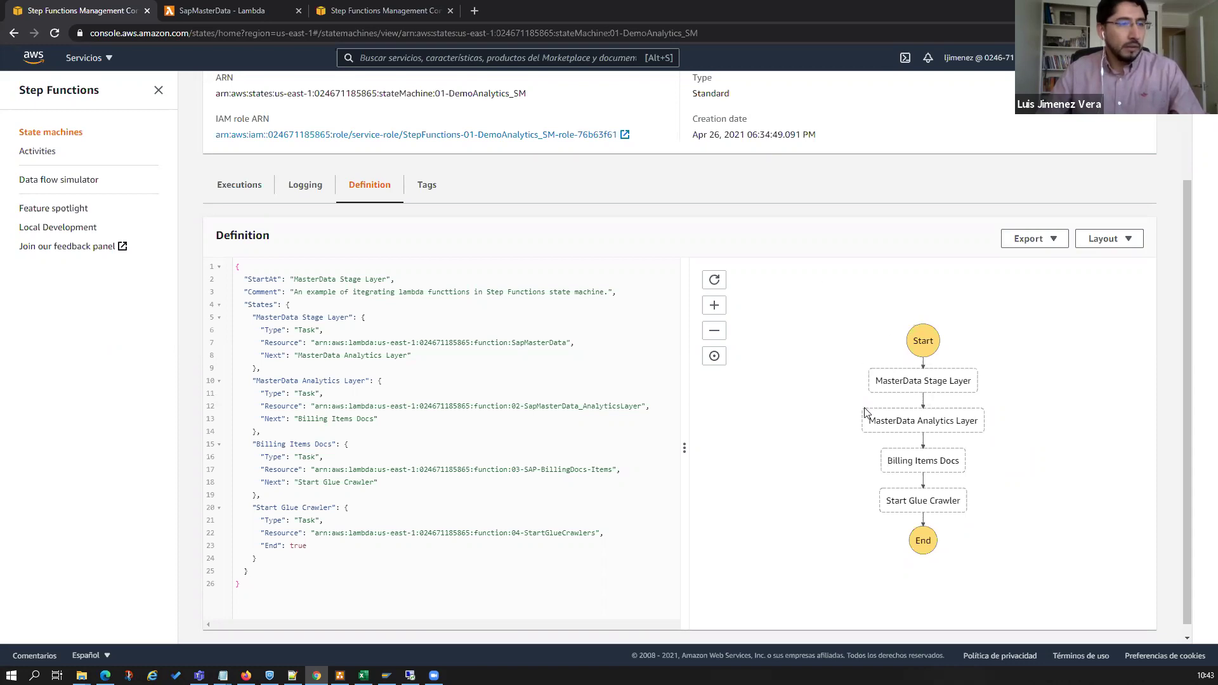
pyautogui.scroll(1, 863, 412)
pyautogui.scroll(-1, 898, 425)
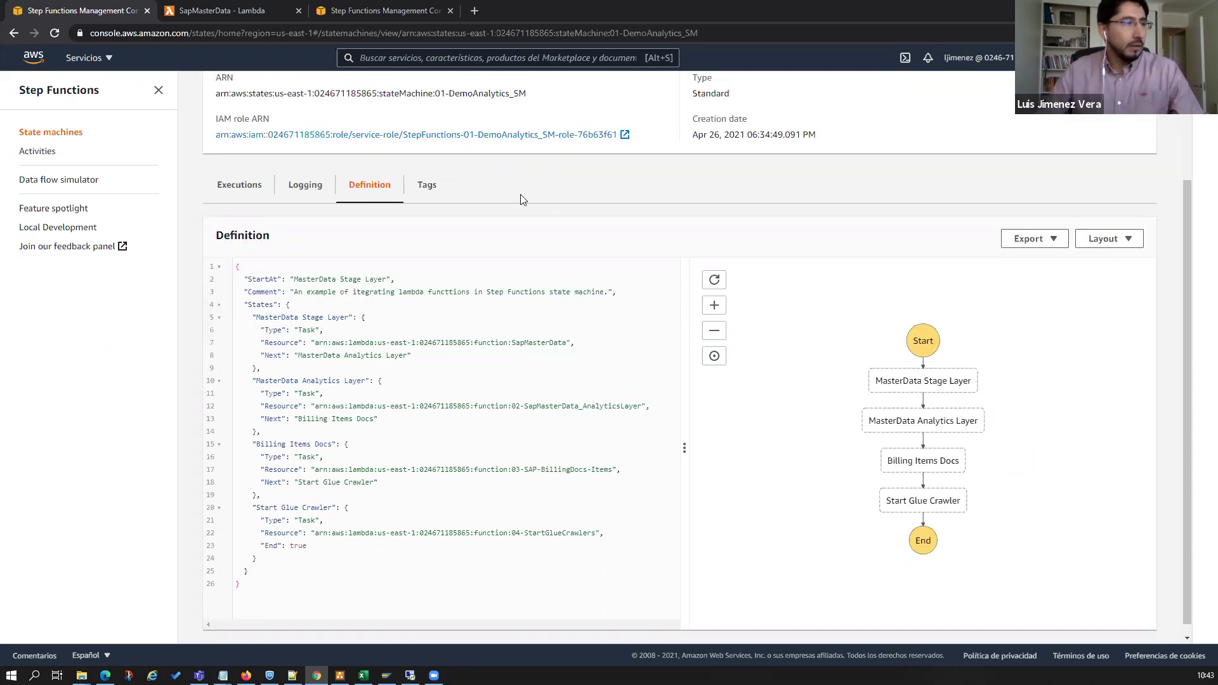
pyautogui.scroll(2, 904, 402)
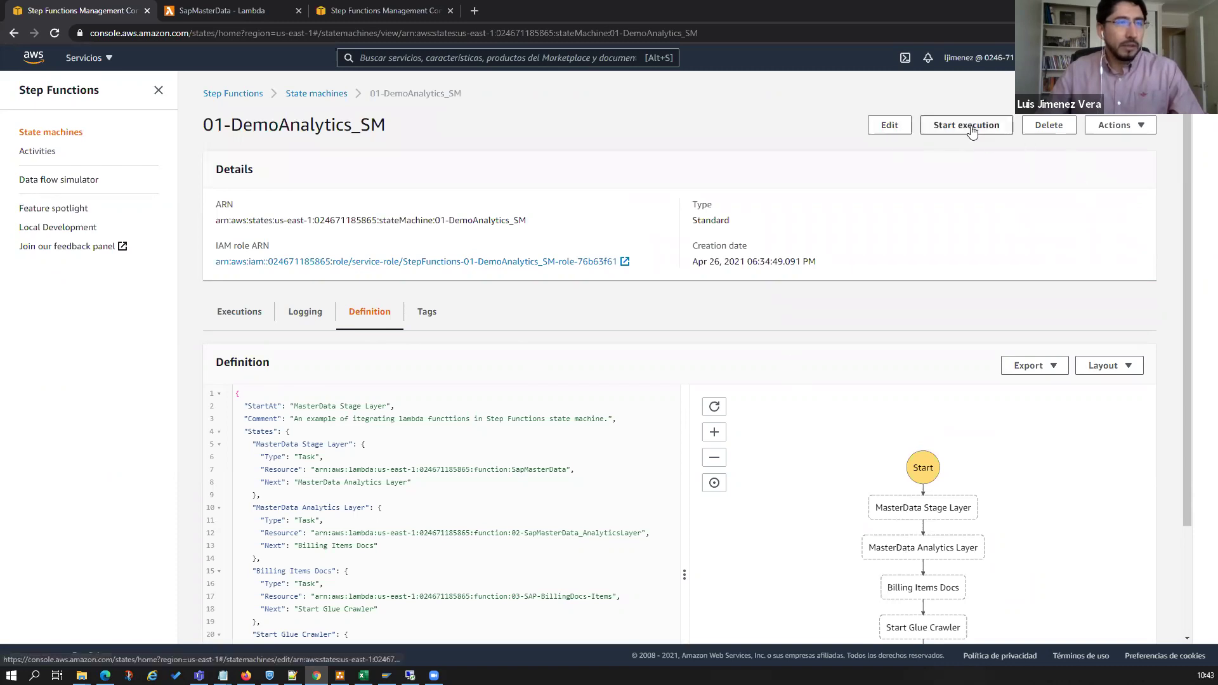
pyautogui.scroll(-2, 456, 447)
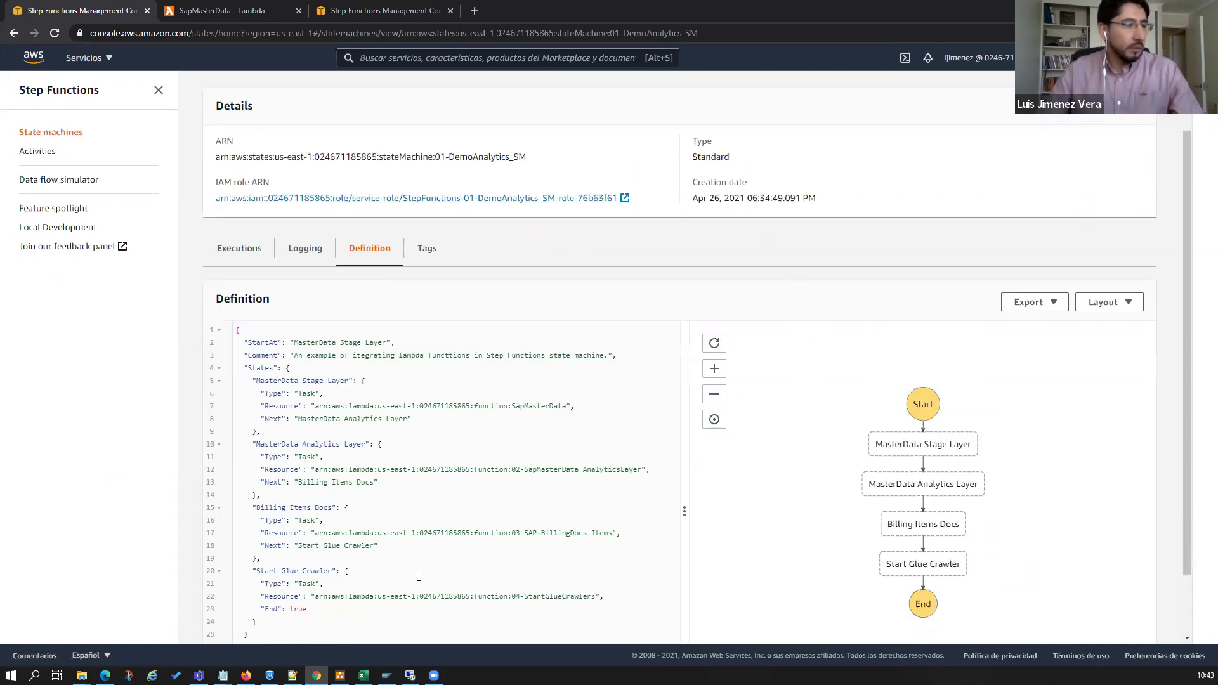
pyautogui.moveTo(272, 581); pyautogui.dragTo(217, 250)
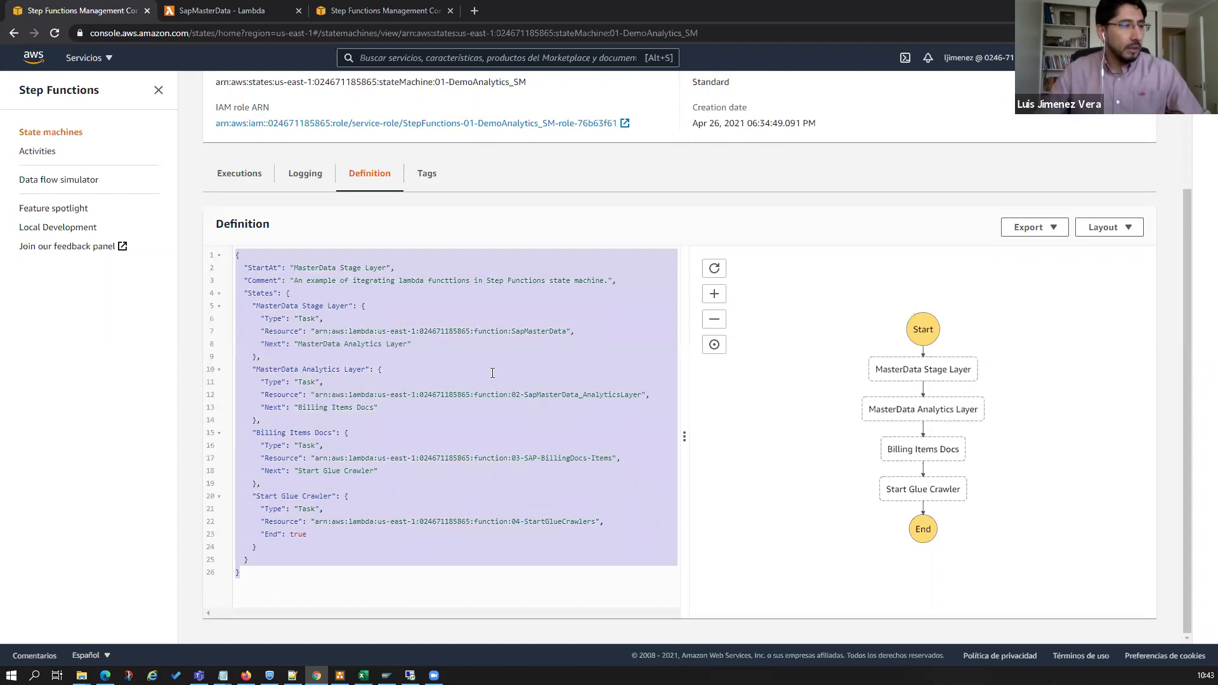
pyautogui.click(461, 498)
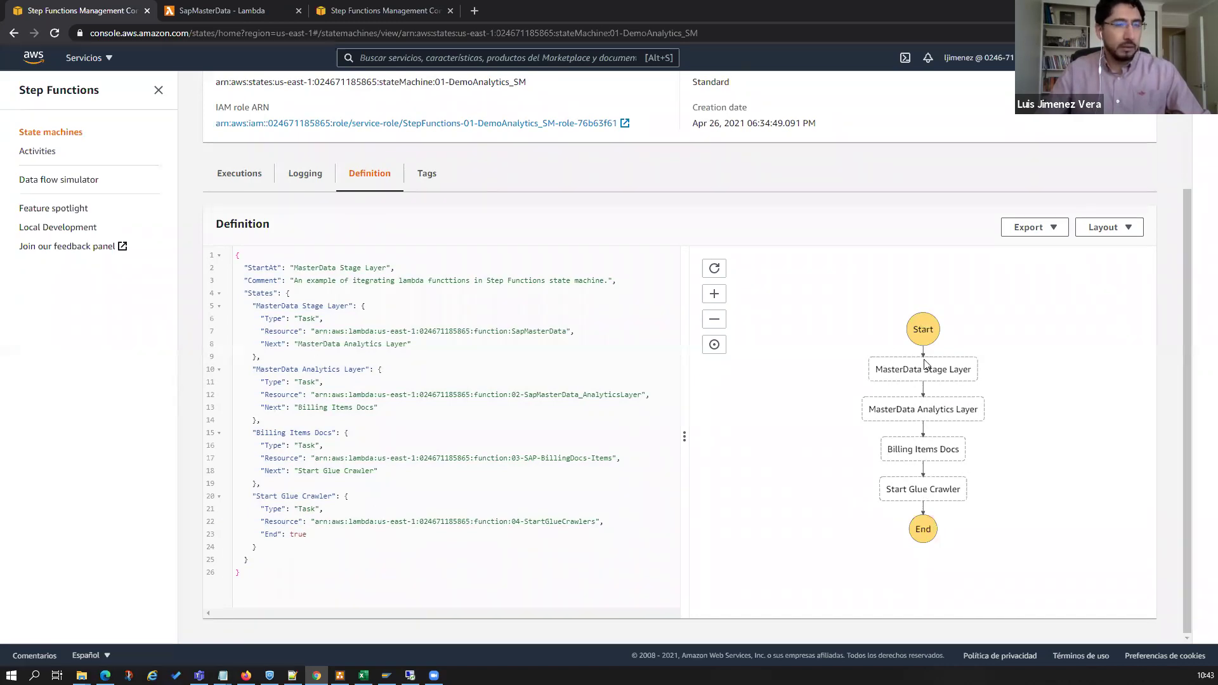
pyautogui.moveTo(309, 534); pyautogui.dragTo(264, 532)
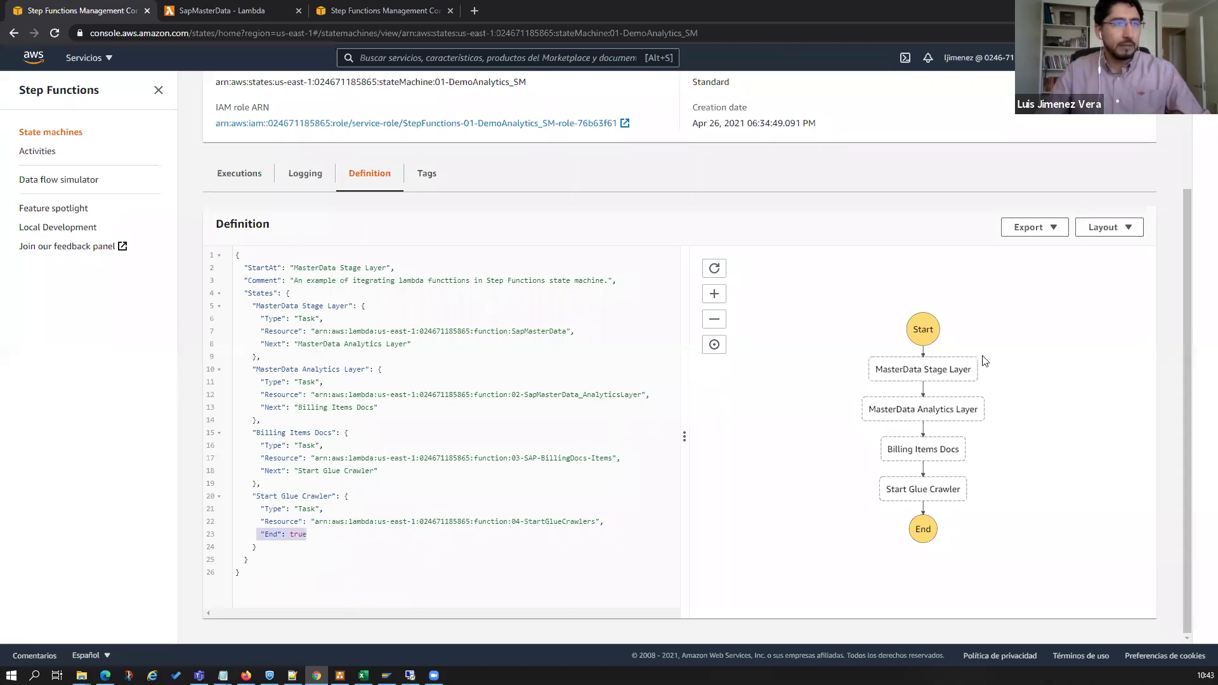
# Start an execution of the 01-DemoAnalytics_SM state machine with the default name and JSON input.
pyautogui.scroll(3, 985, 361)
pyautogui.click(955, 123)
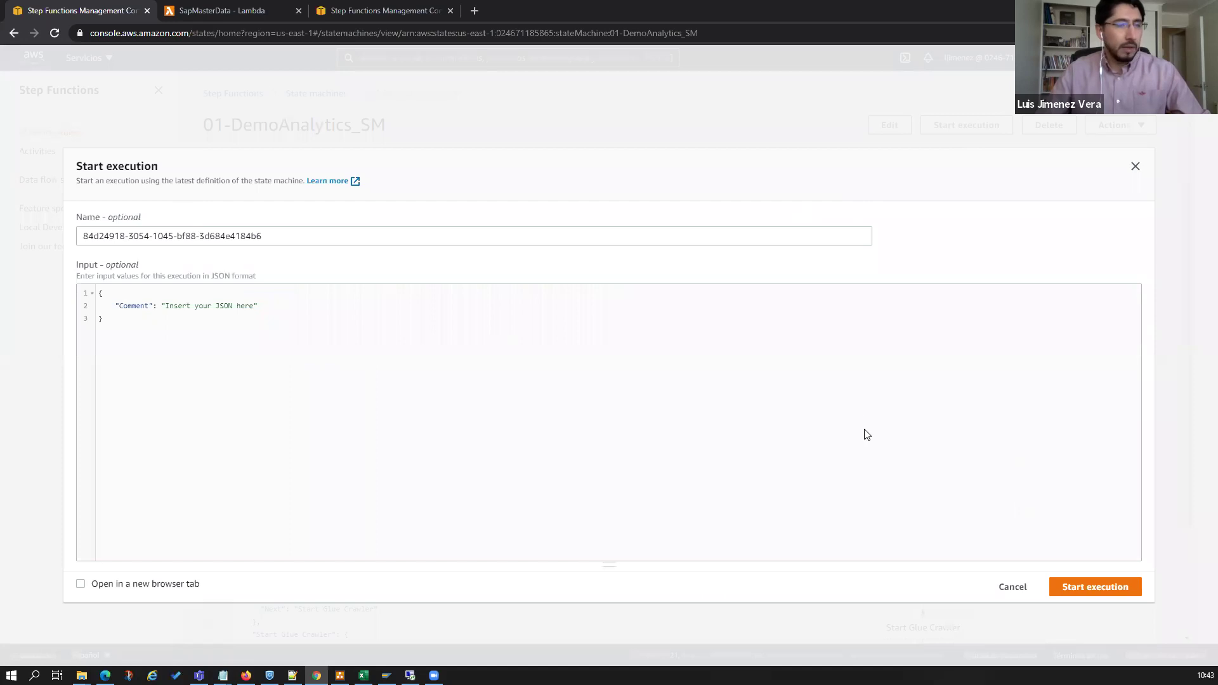
pyautogui.click(1087, 587)
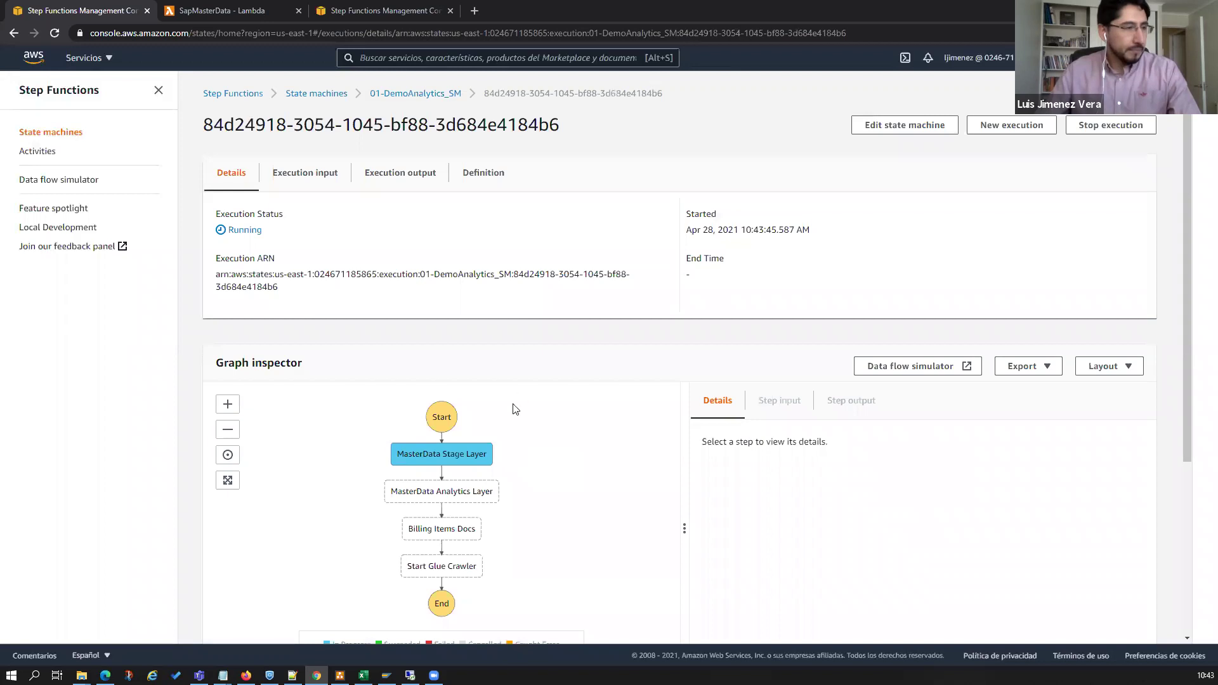
# Follow the running execution's progress through the workflow steps in the graph inspector.
pyautogui.scroll(-1, 661, 447)
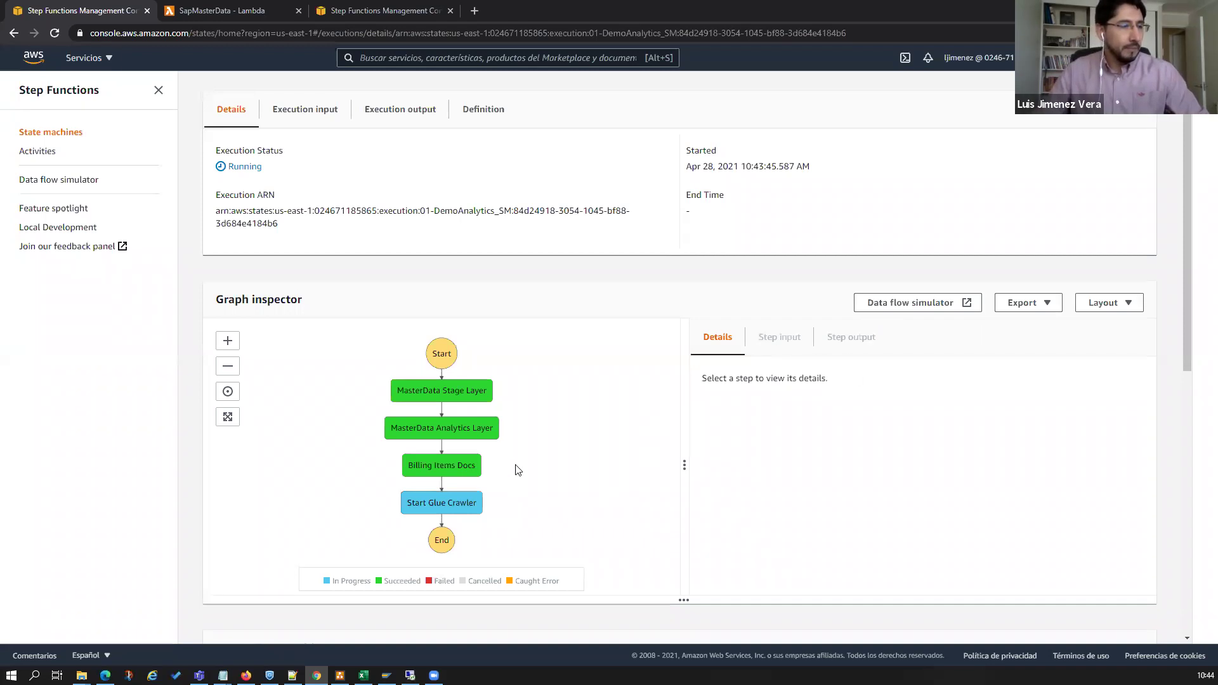
pyautogui.scroll(-1, 492, 520)
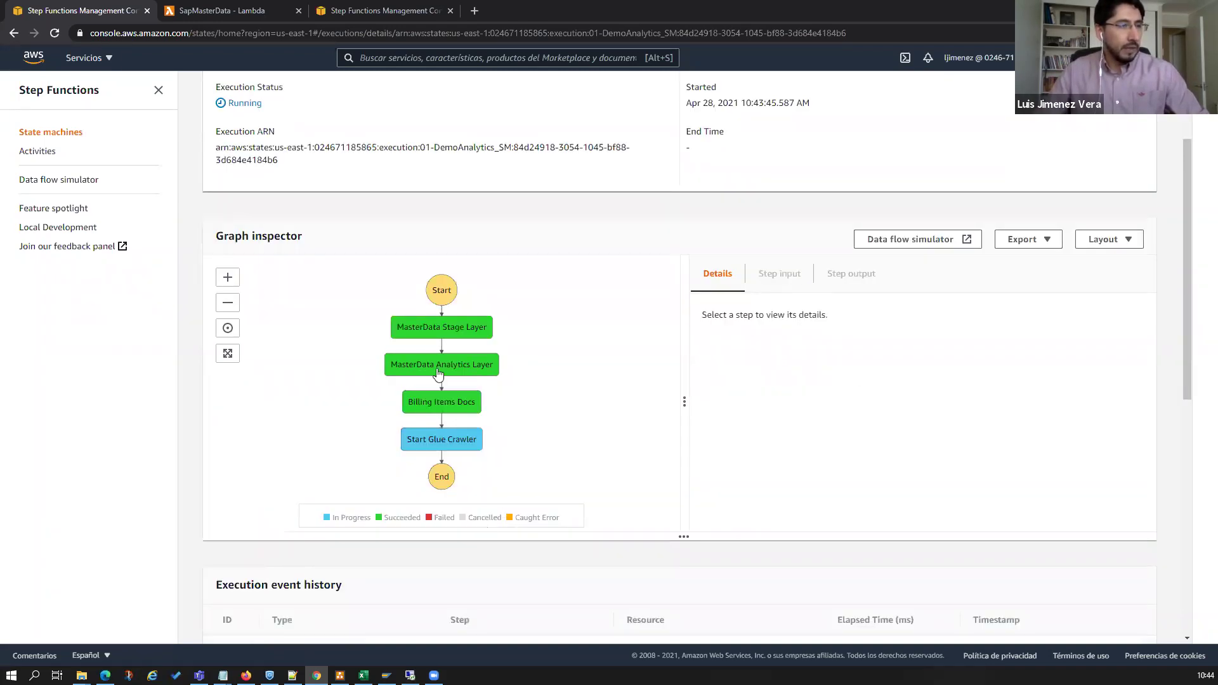
pyautogui.scroll(1, 754, 358)
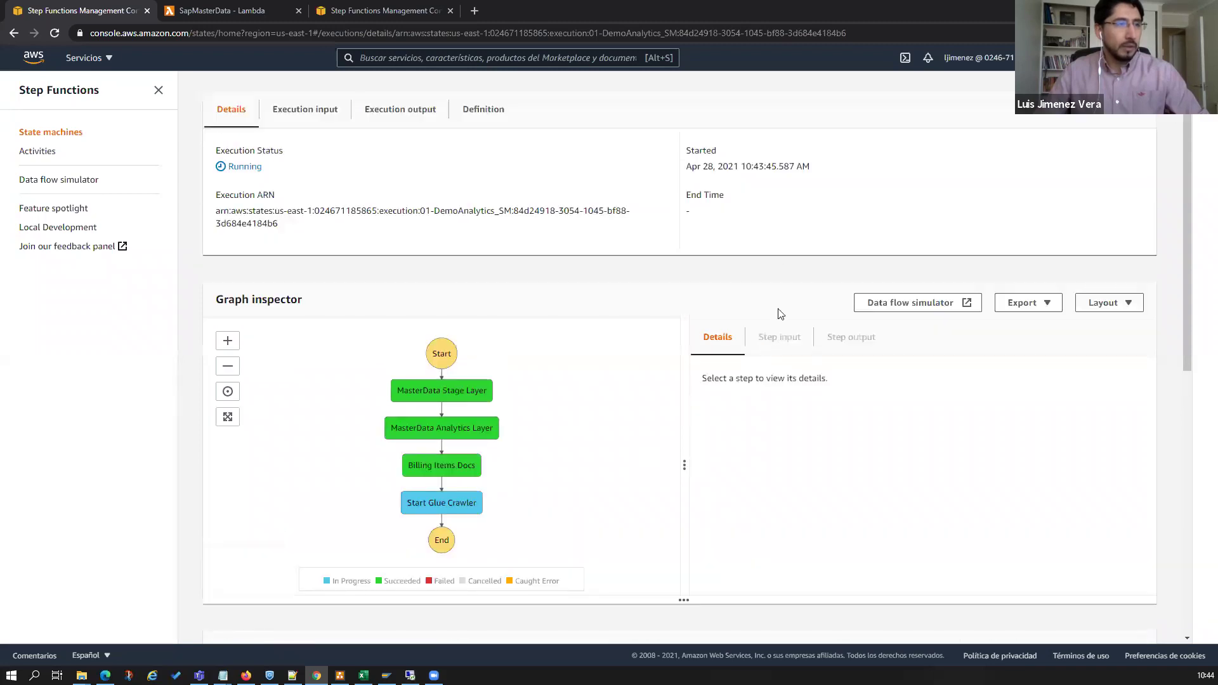
pyautogui.scroll(1, 734, 282)
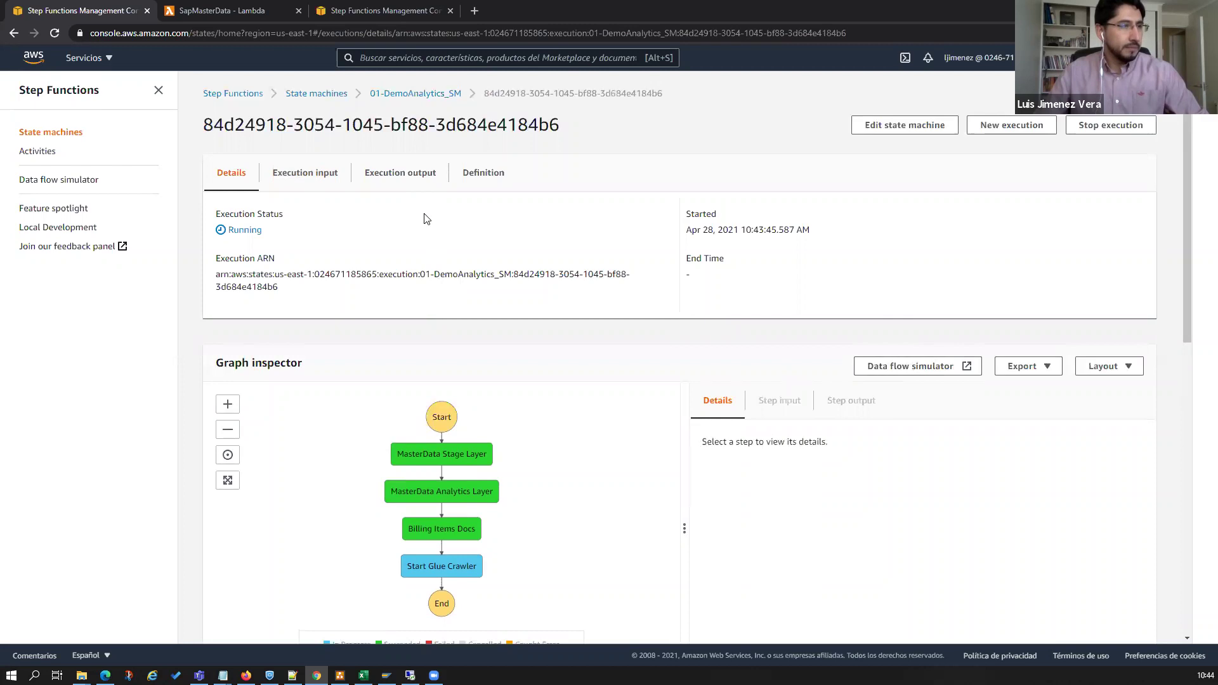
# Review the execution's output, input and definition, and return to its details to check the status.
pyautogui.click(408, 173)
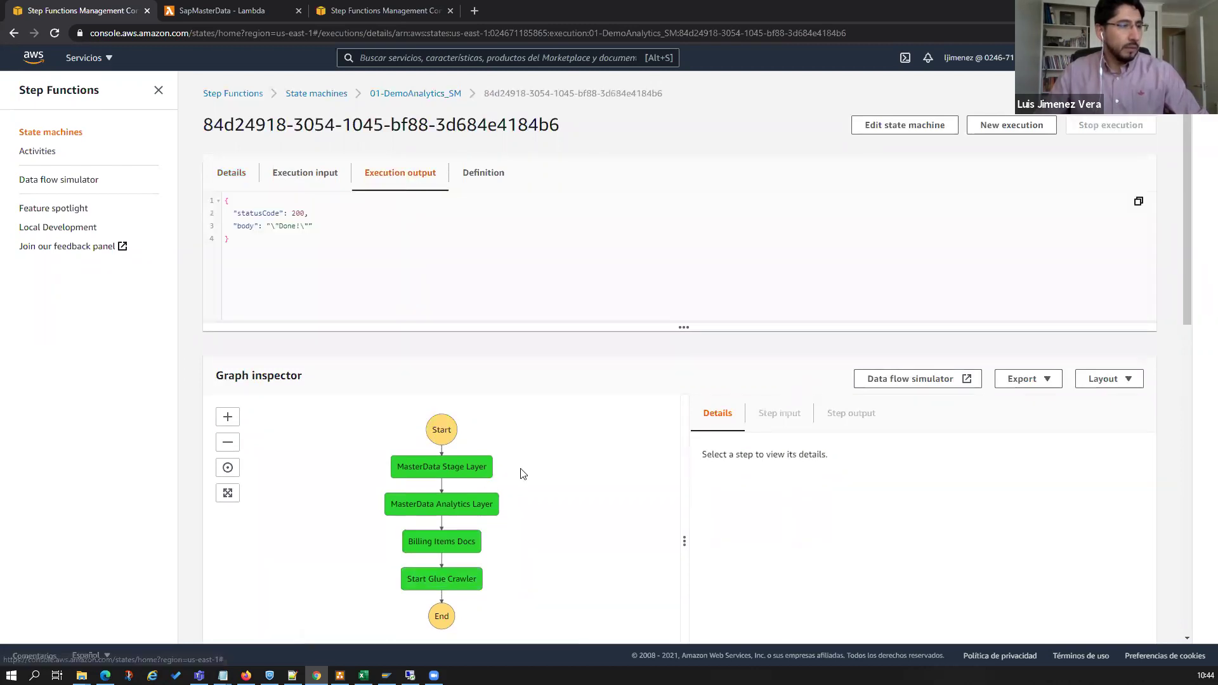
pyautogui.scroll(-2, 597, 531)
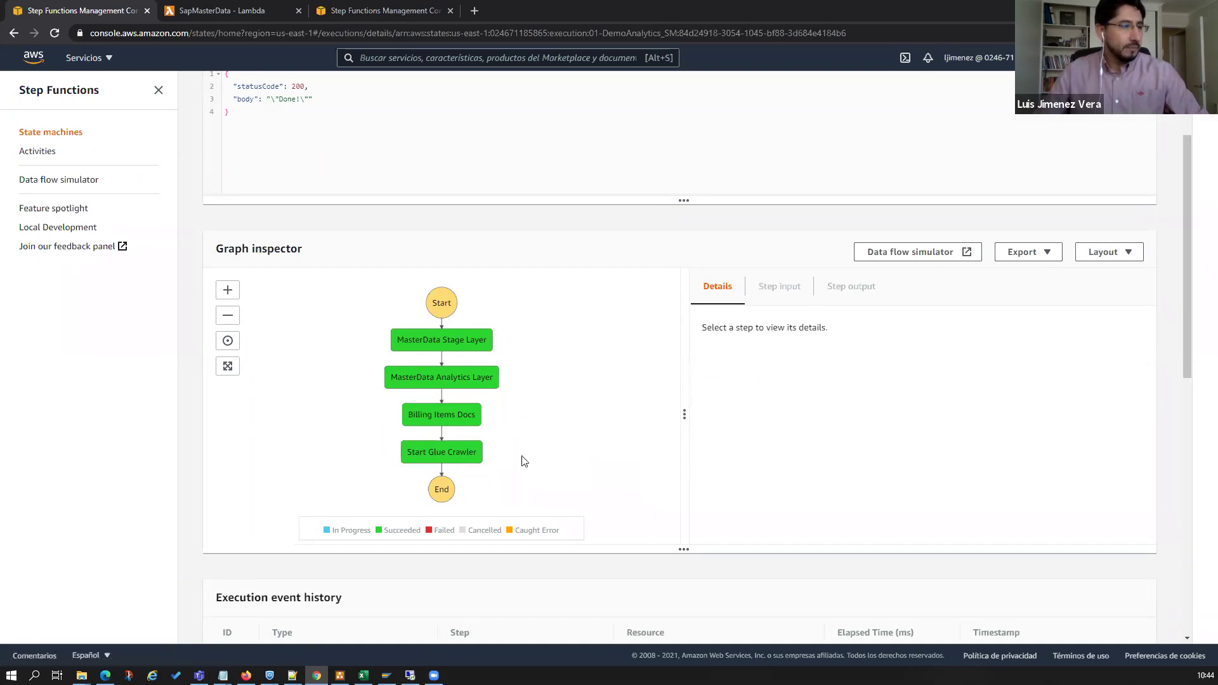
pyautogui.scroll(2, 514, 453)
pyautogui.click(321, 173)
pyautogui.click(470, 173)
pyautogui.click(249, 176)
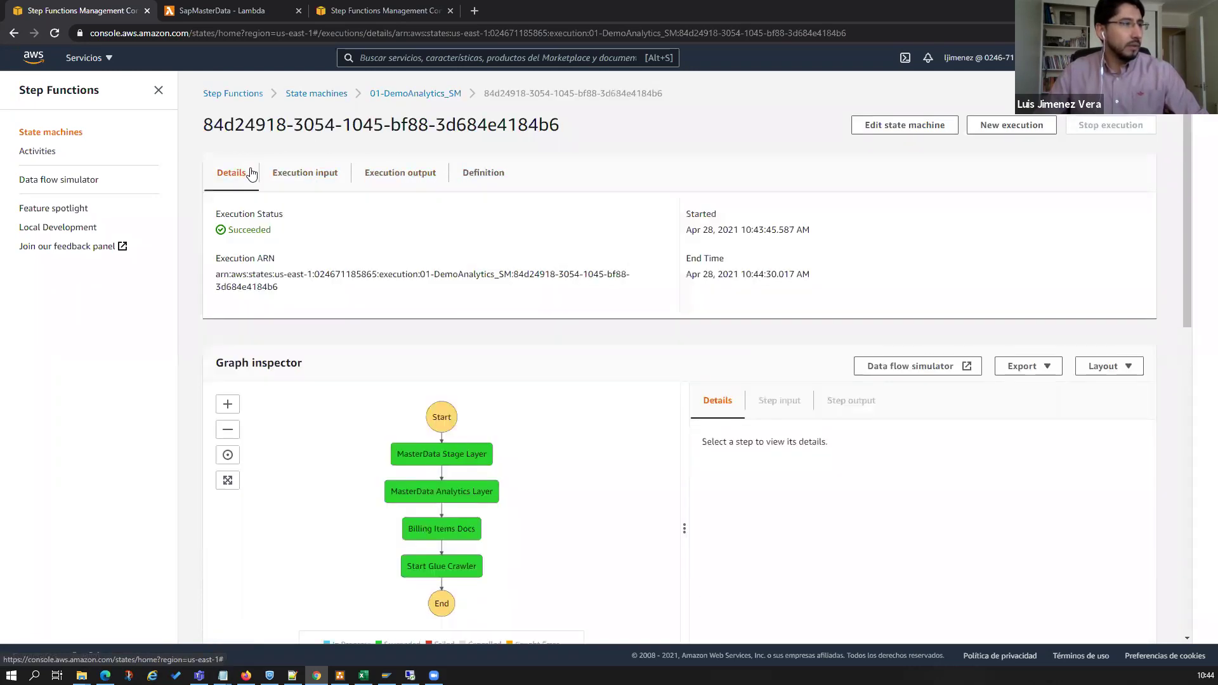
# Examine the execution event history with the elapsed times, Lambda resources and CloudWatch Logs of each workflow step.
pyautogui.scroll(-7, 740, 368)
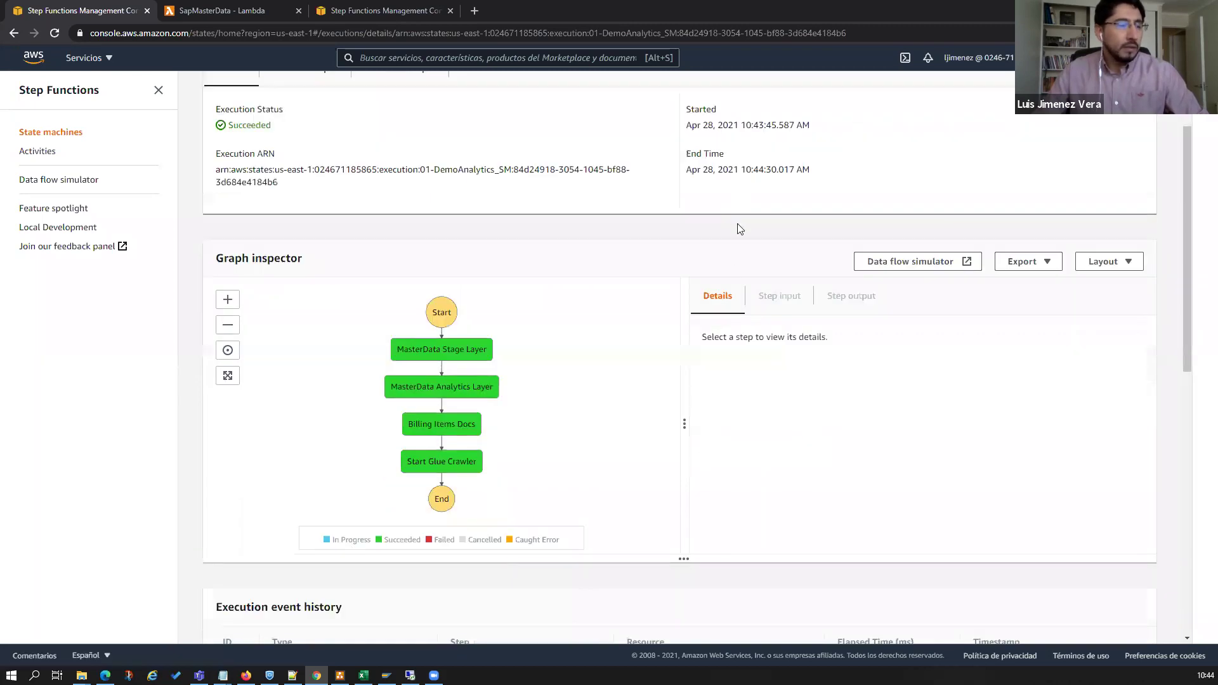
pyautogui.scroll(-3, 740, 373)
pyautogui.scroll(3, 603, 340)
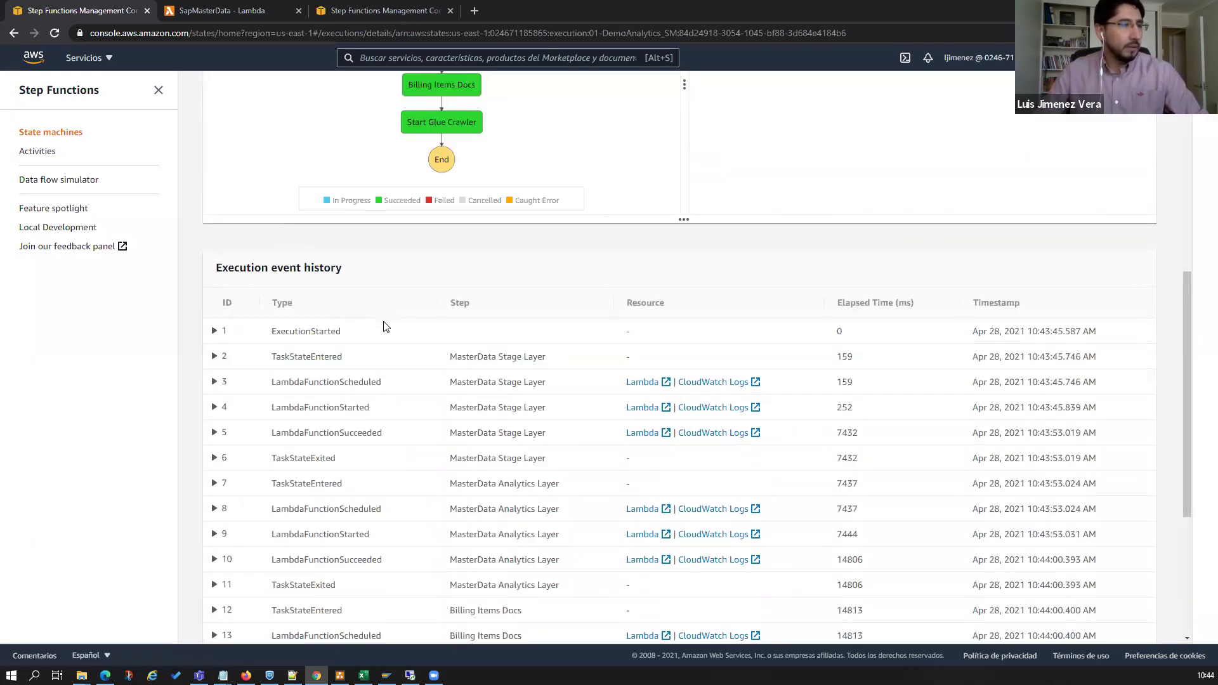
pyautogui.scroll(-2, 484, 332)
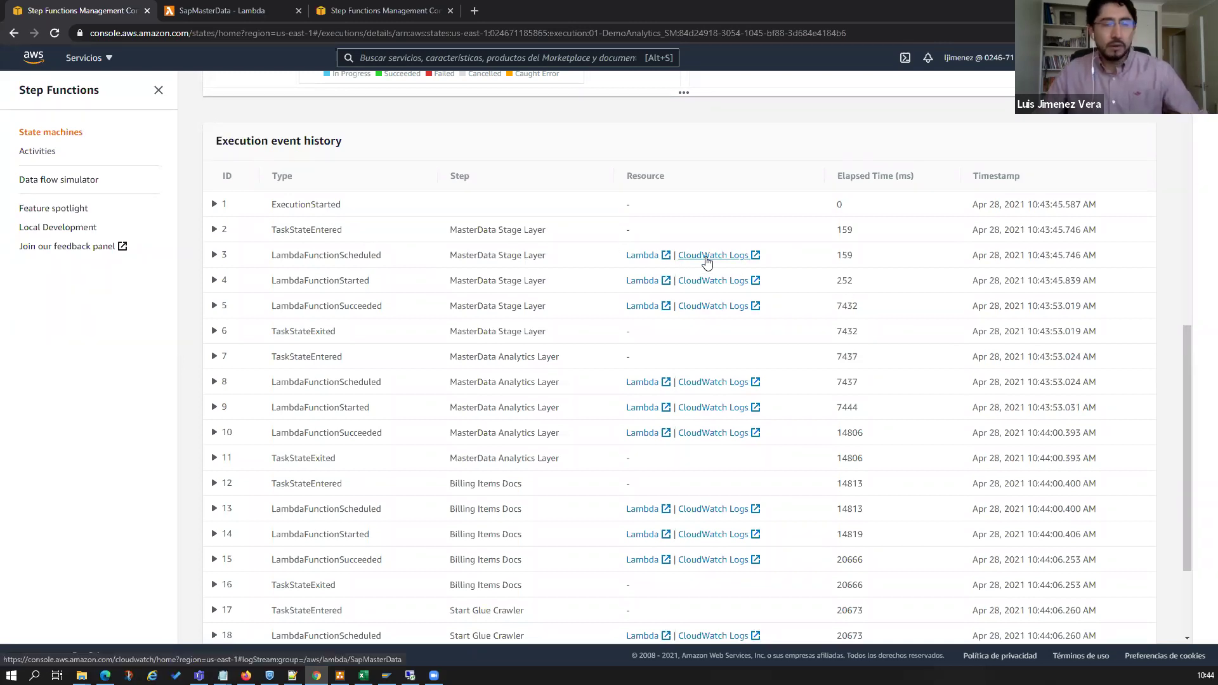
pyautogui.scroll(9, 916, 318)
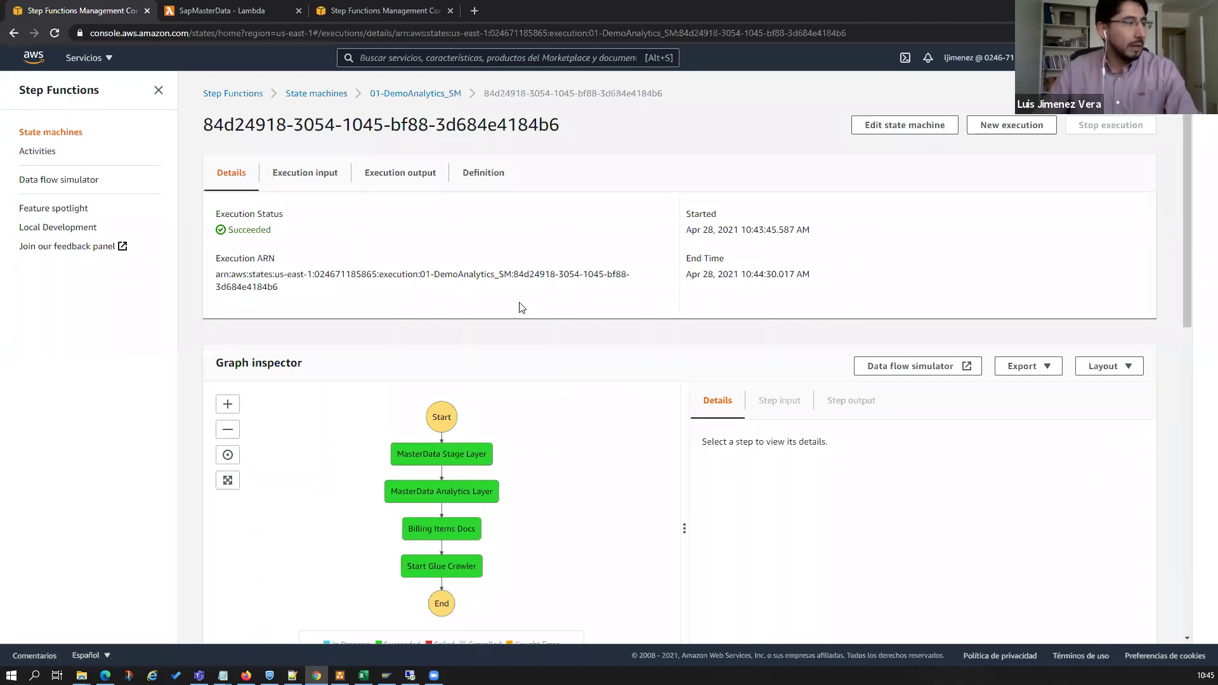
# Search the AWS services for Lambda and open its list of functions.
pyautogui.click(368, 55)
pyautogui.write('la')
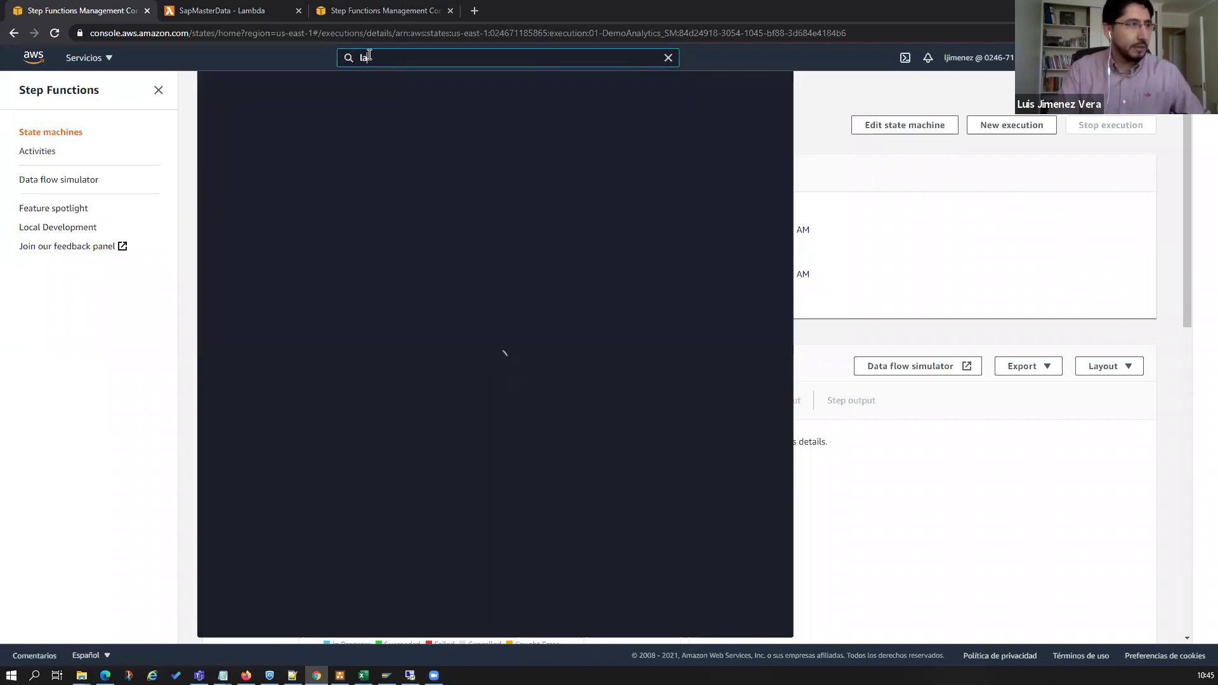
pyautogui.write('G')
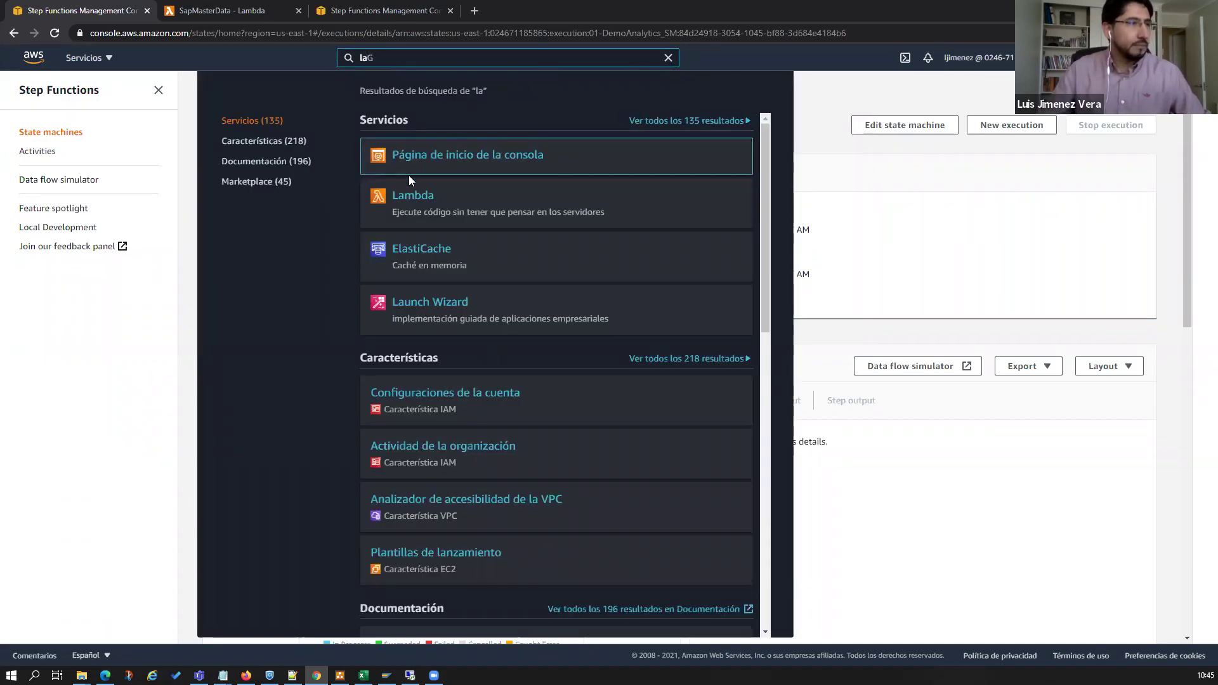
pyautogui.click(411, 193)
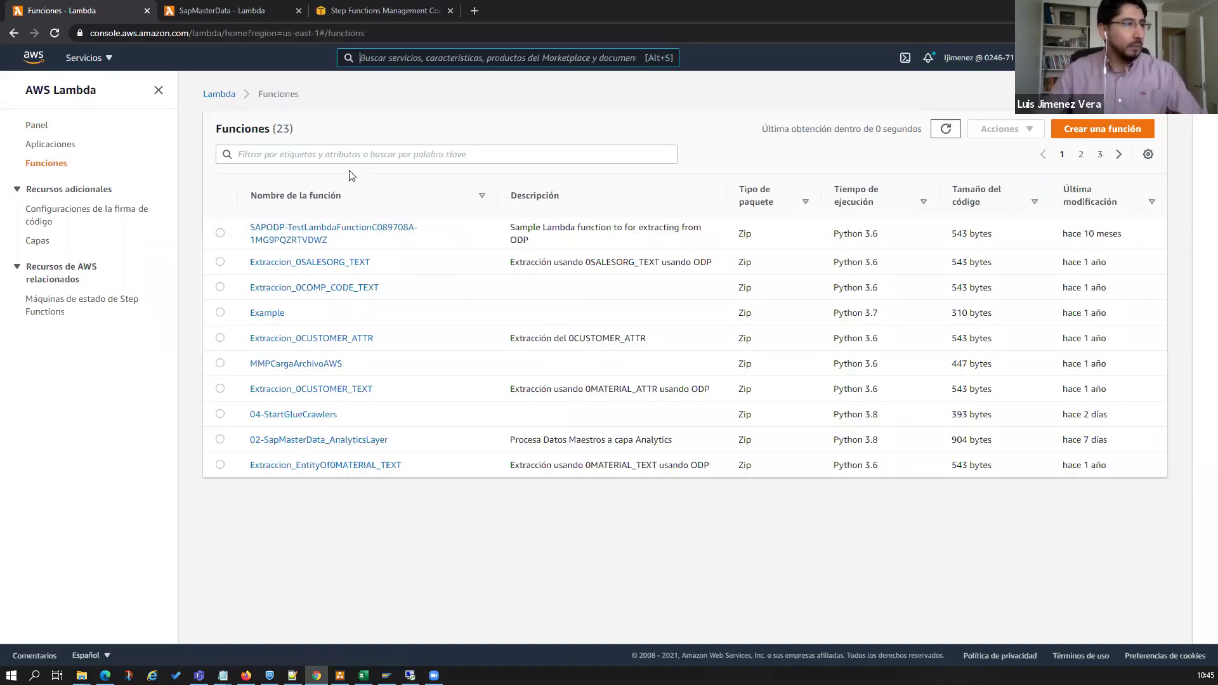
# Filter the Lambda functions with "sap" down to SapMasterData and open that function.
pyautogui.click(363, 153)
pyautogui.write('sap')
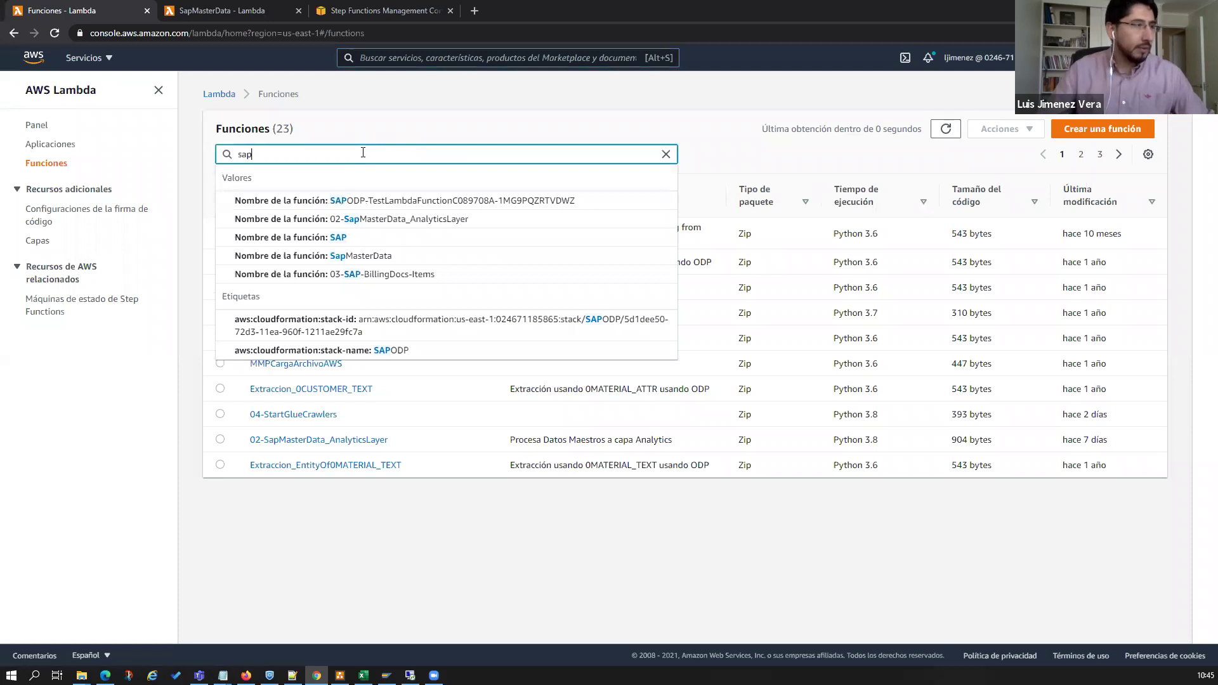
pyautogui.click(335, 258)
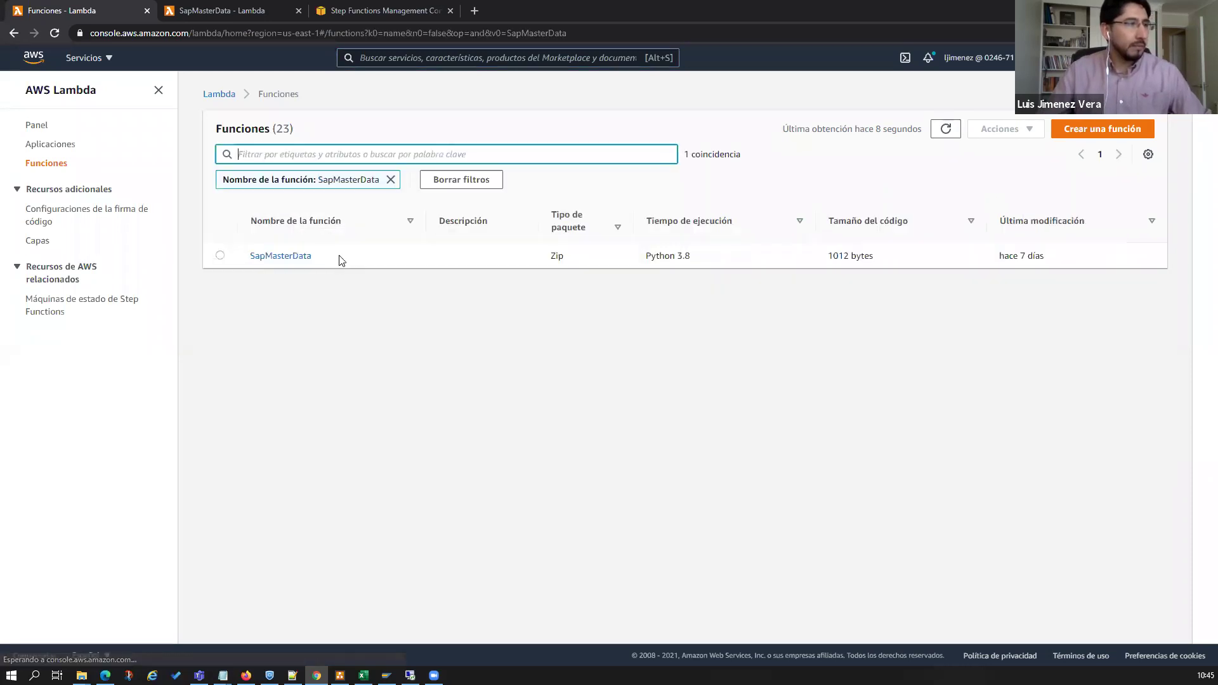
pyautogui.click(284, 256)
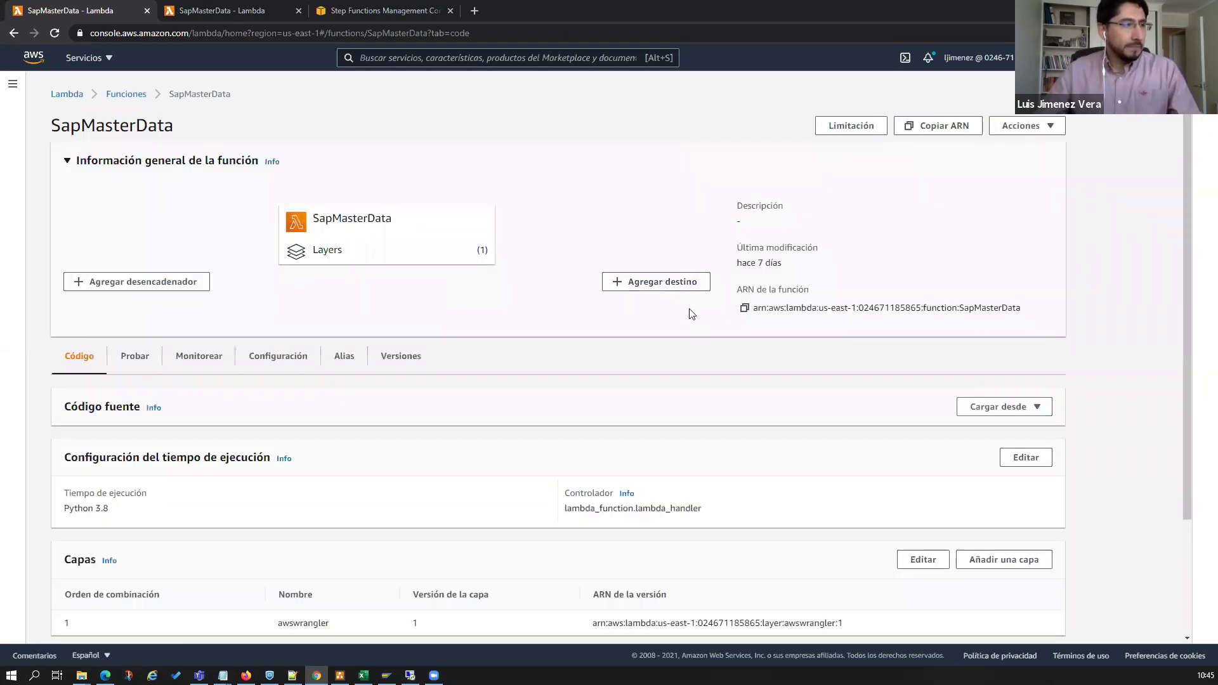
# Open the SapMasterData function's lambda_function.py and review its S3 client and the functions called by lambda_handler.
pyautogui.scroll(-2, 1104, 446)
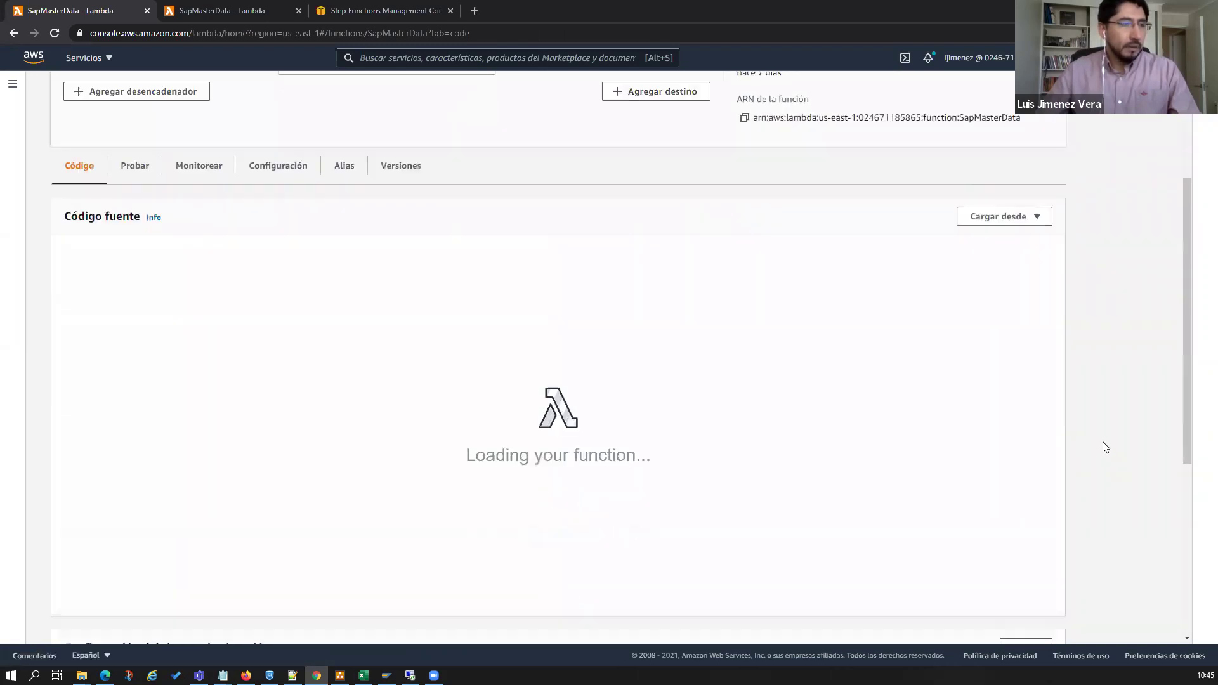
pyautogui.scroll(2, 1099, 383)
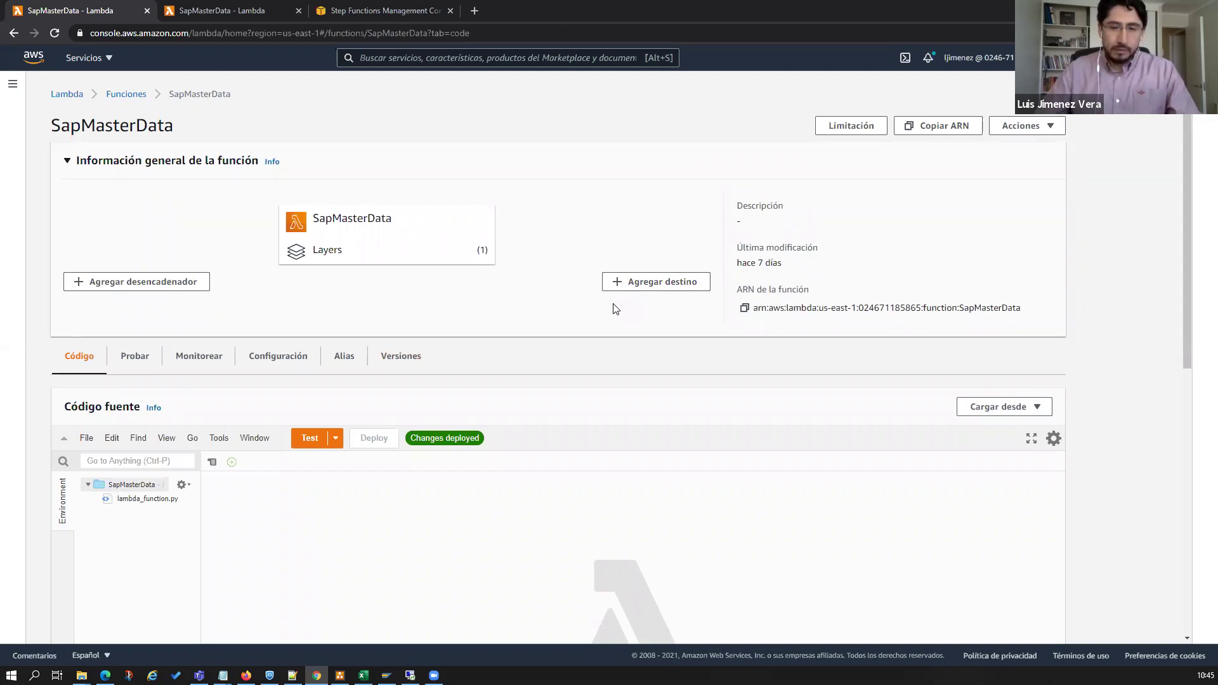
pyautogui.doubleClick(158, 501)
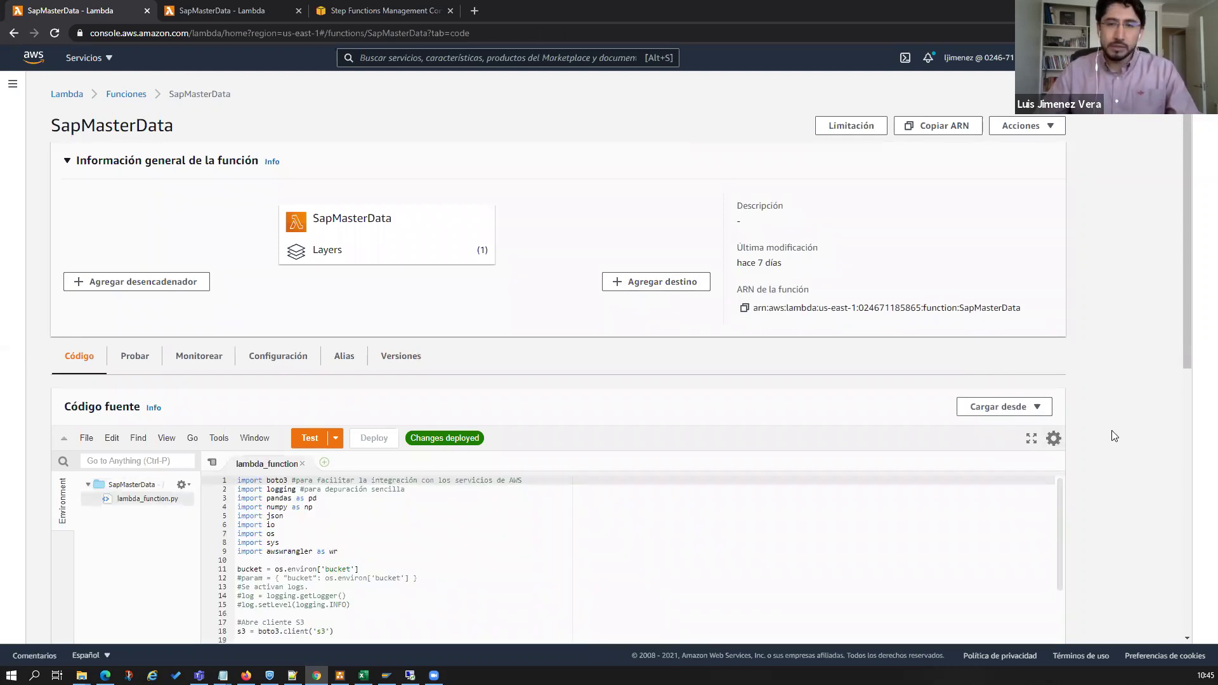
pyautogui.scroll(-2, 1120, 457)
pyautogui.scroll(-4, 1125, 482)
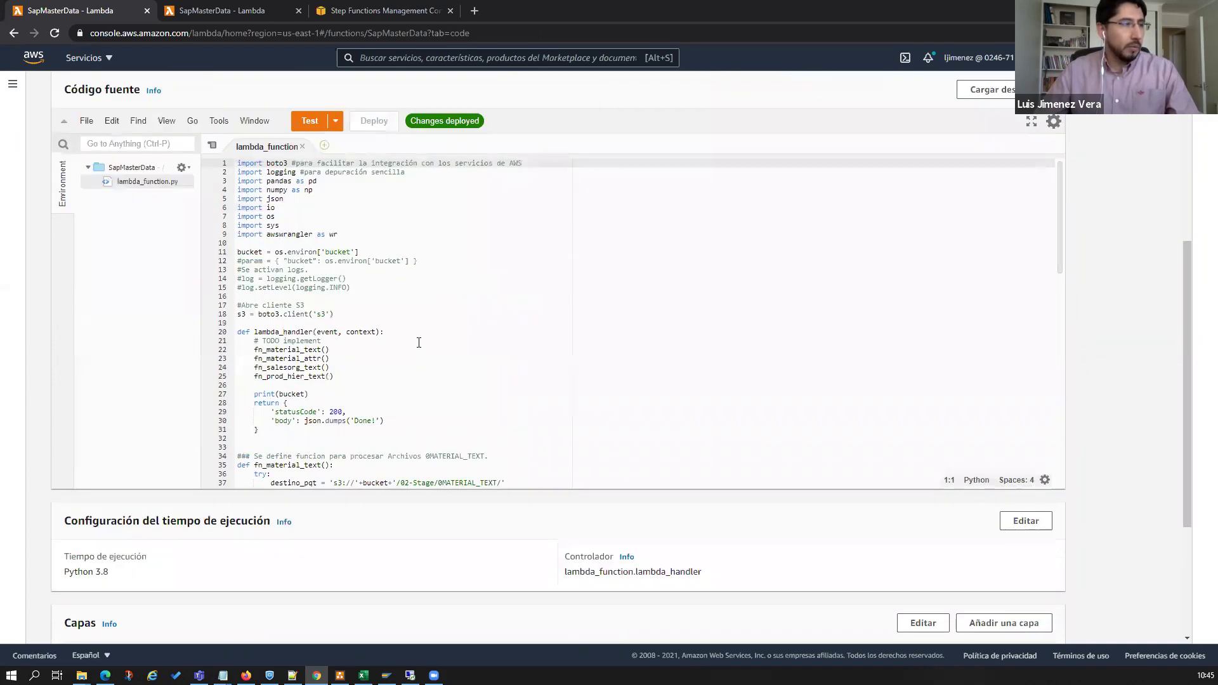
pyautogui.click(417, 310)
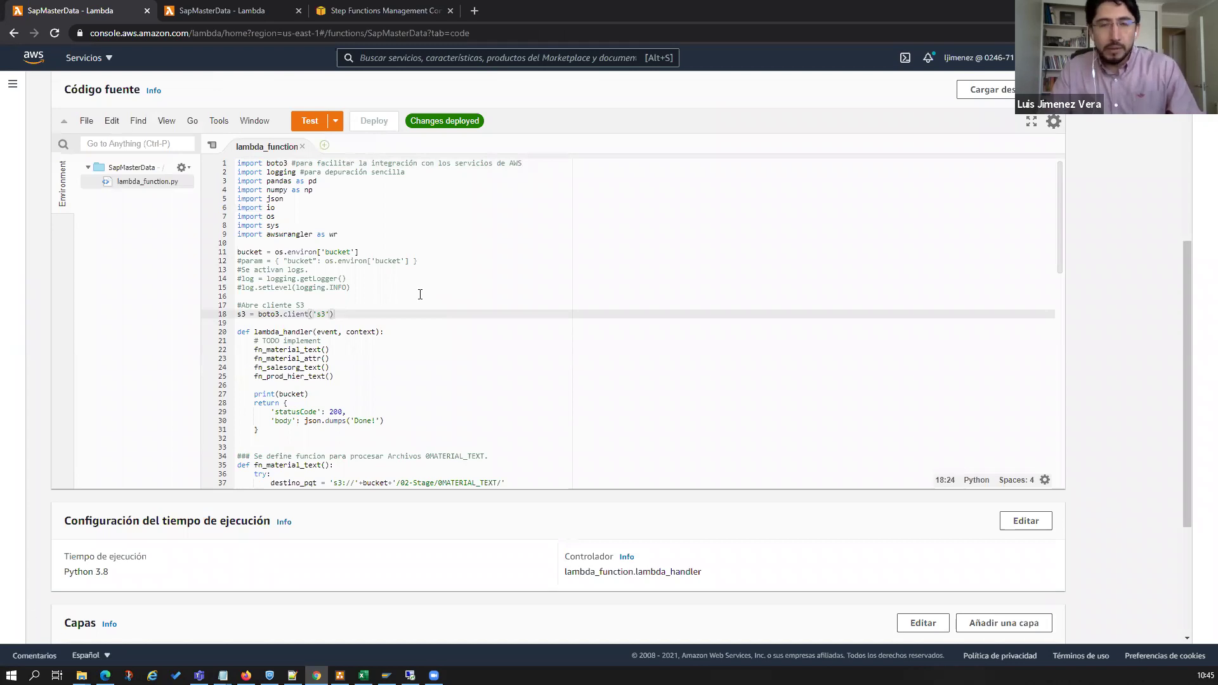
pyautogui.click(376, 368)
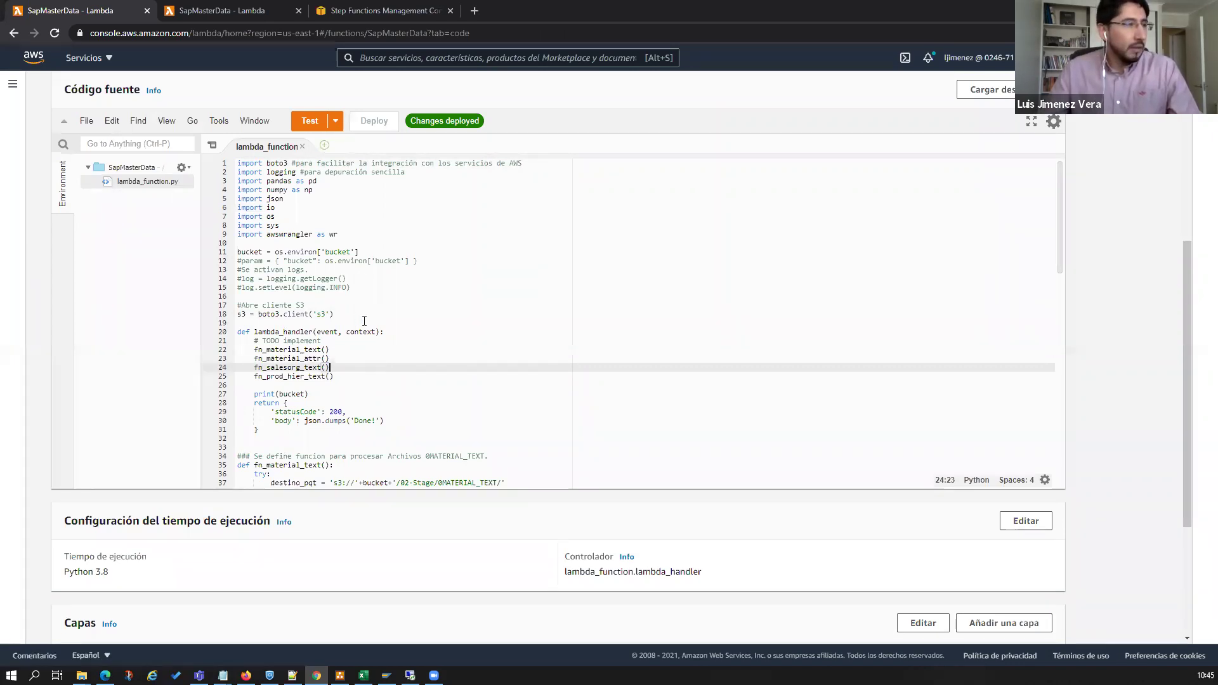
pyautogui.scroll(3, 462, 428)
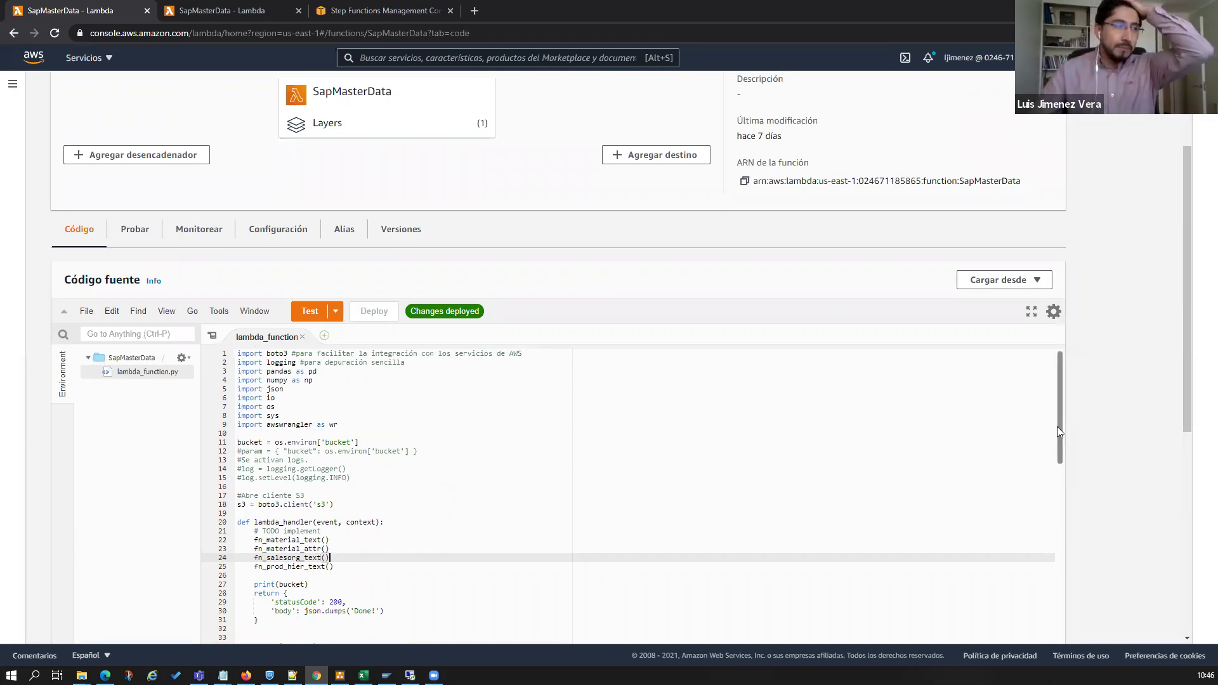
pyautogui.scroll(1, 416, 190)
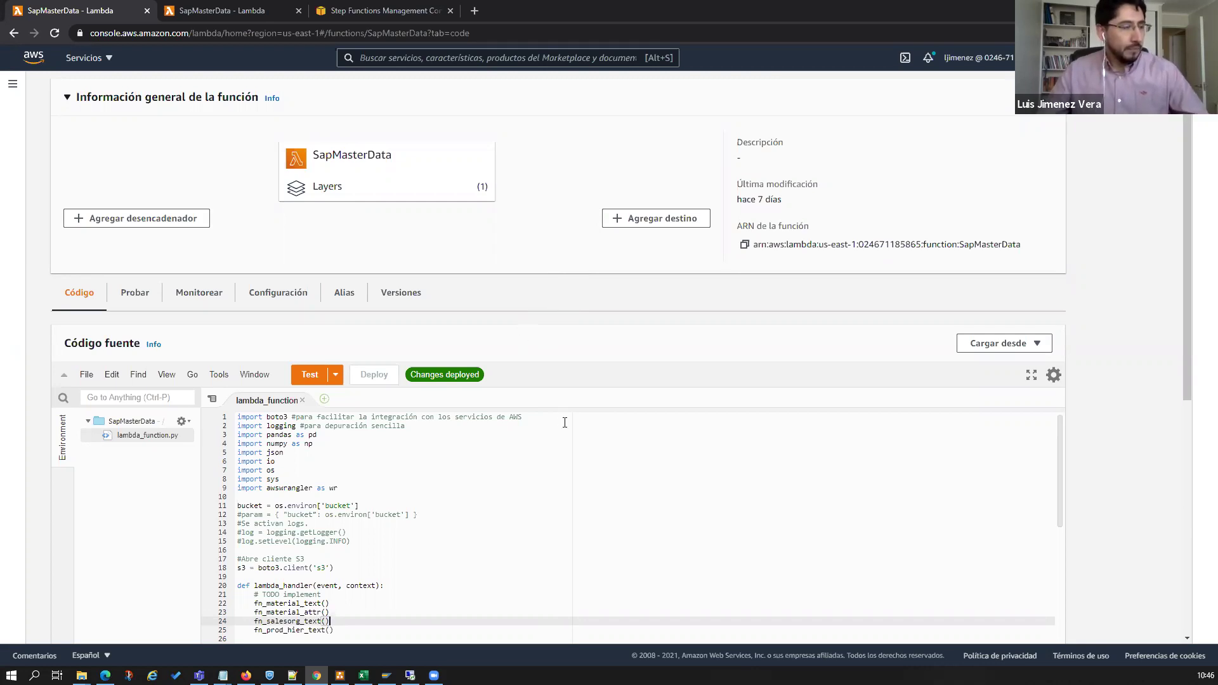
pyautogui.scroll(-2, 1145, 343)
pyautogui.scroll(3, 1146, 354)
pyautogui.scroll(-3, 1146, 353)
pyautogui.scroll(3, 1066, 348)
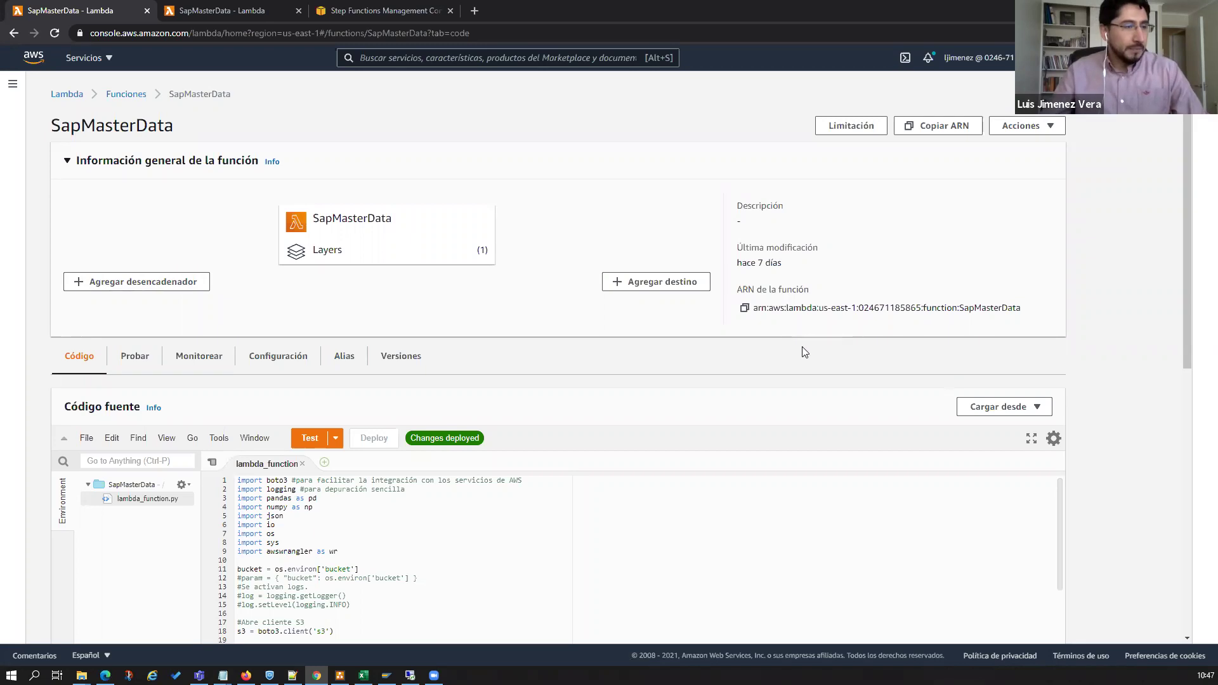
pyautogui.scroll(-2, 511, 348)
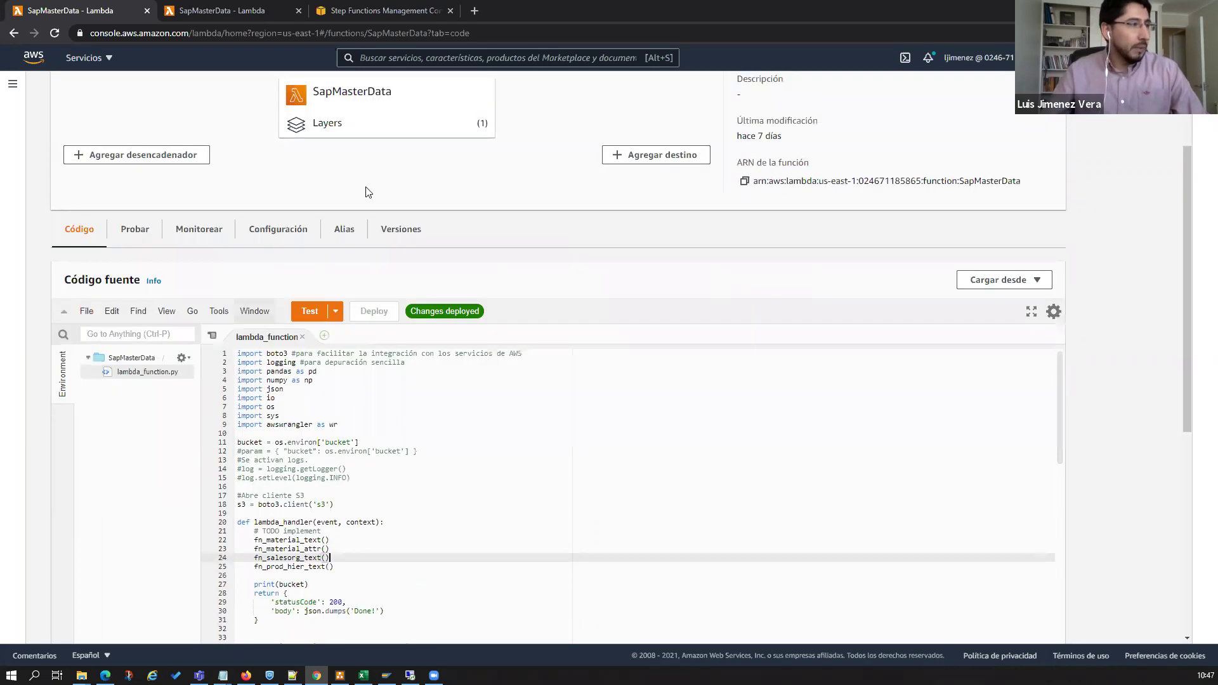
pyautogui.scroll(2, 409, 199)
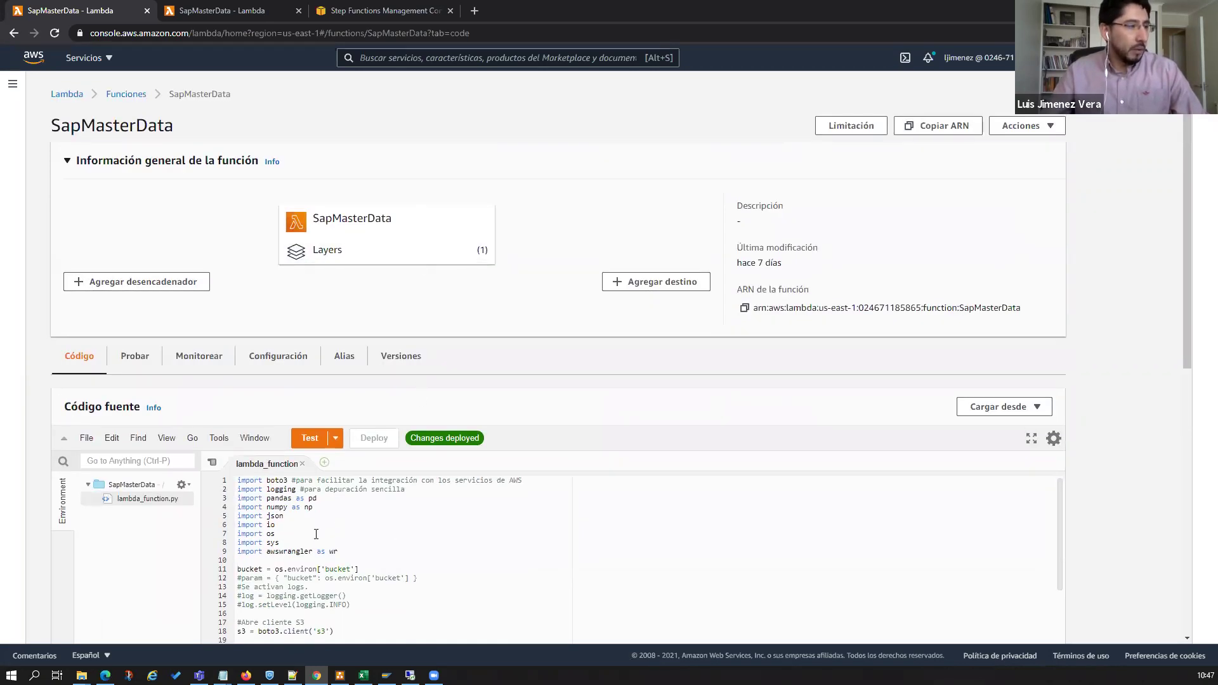
# Review the pandas and numpy imports and the fn_material_text code that processes the 0MATERIAL_TEXT files.
pyautogui.click(290, 510)
pyautogui.press('Up')
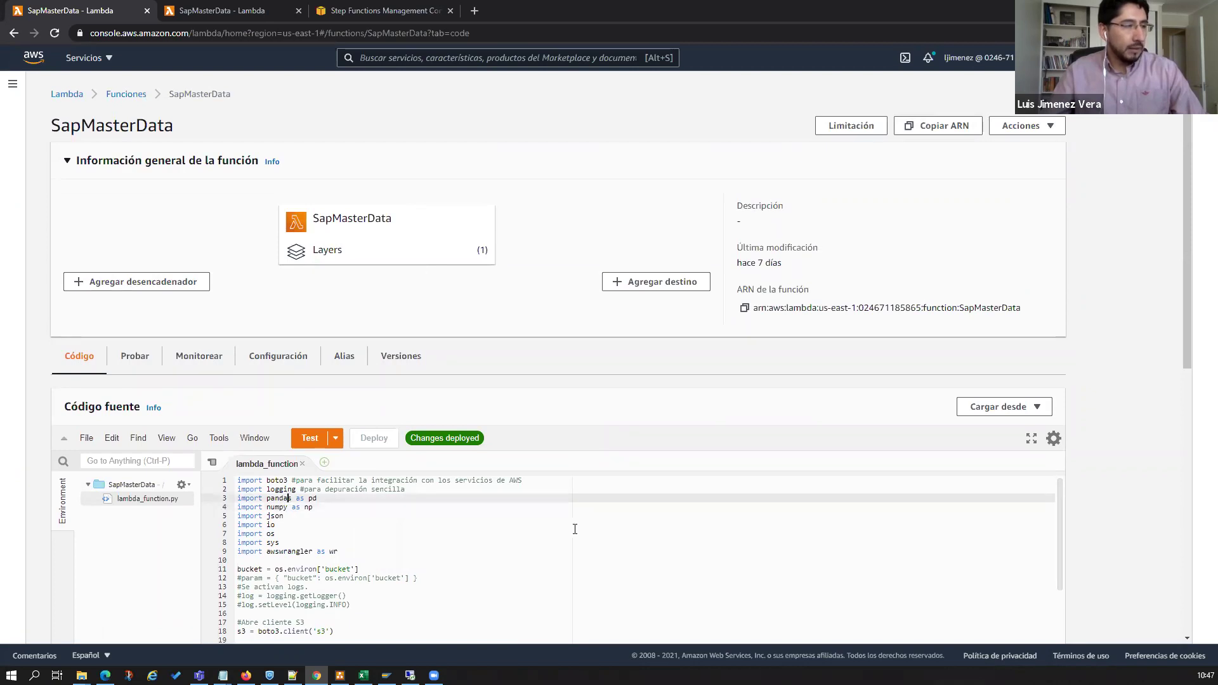
pyautogui.scroll(-2, 475, 554)
pyautogui.scroll(-2, 571, 587)
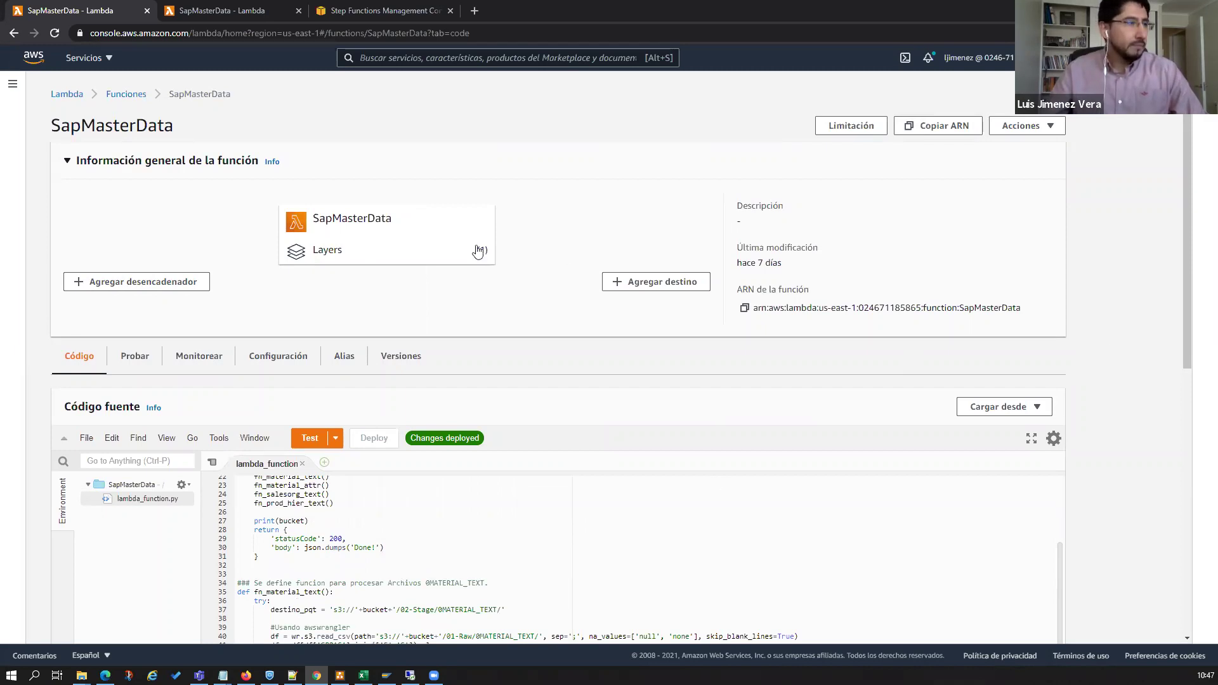
# Return to the function list, filter it with "02-" and open the 02-SapMasterData_AnalyticsLayer function.
pyautogui.click(126, 94)
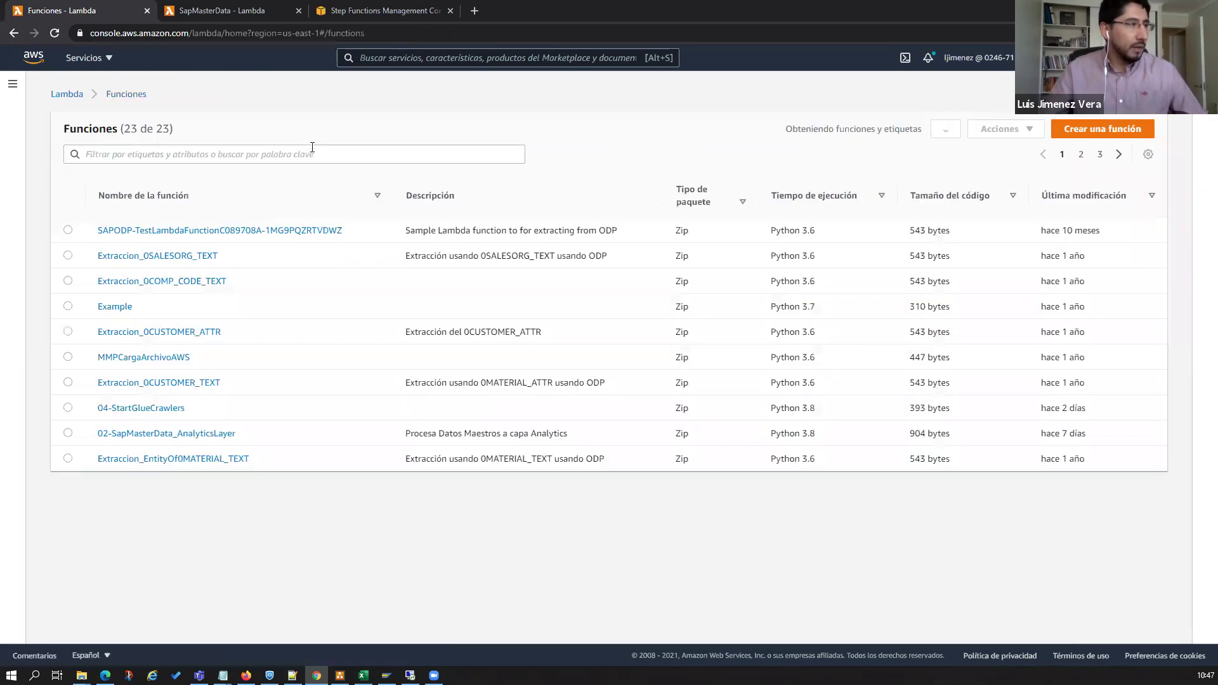
pyautogui.click(312, 149)
pyautogui.write('02-')
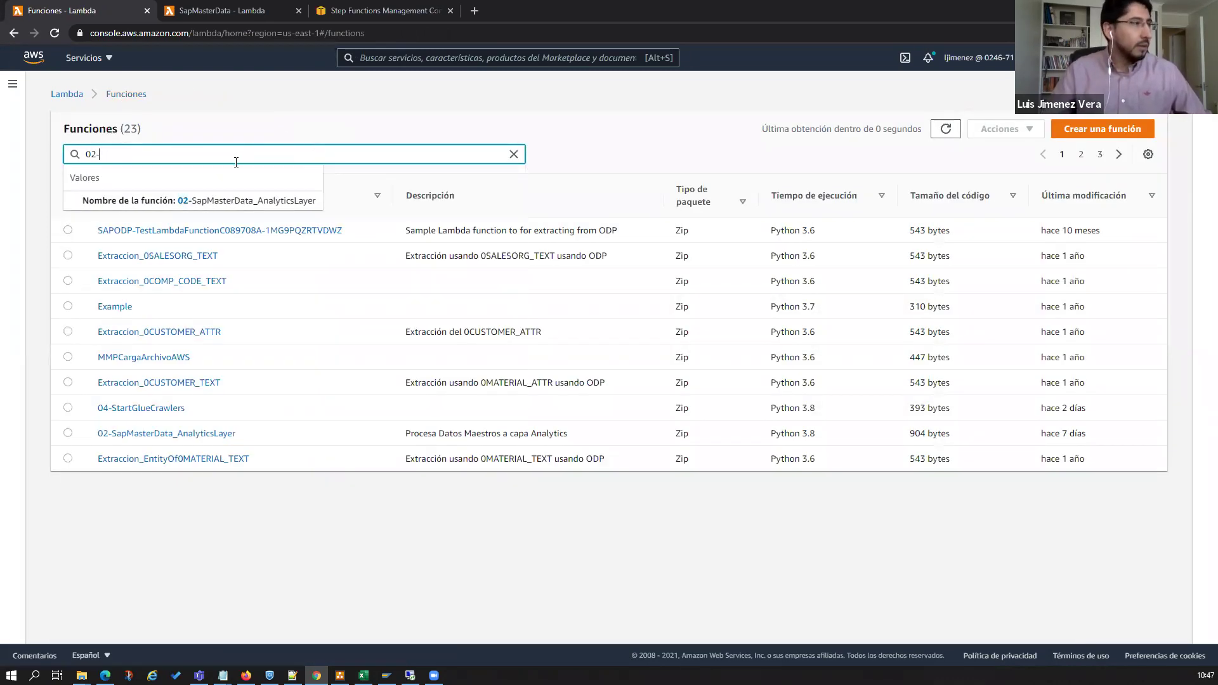
pyautogui.click(254, 200)
pyautogui.click(218, 257)
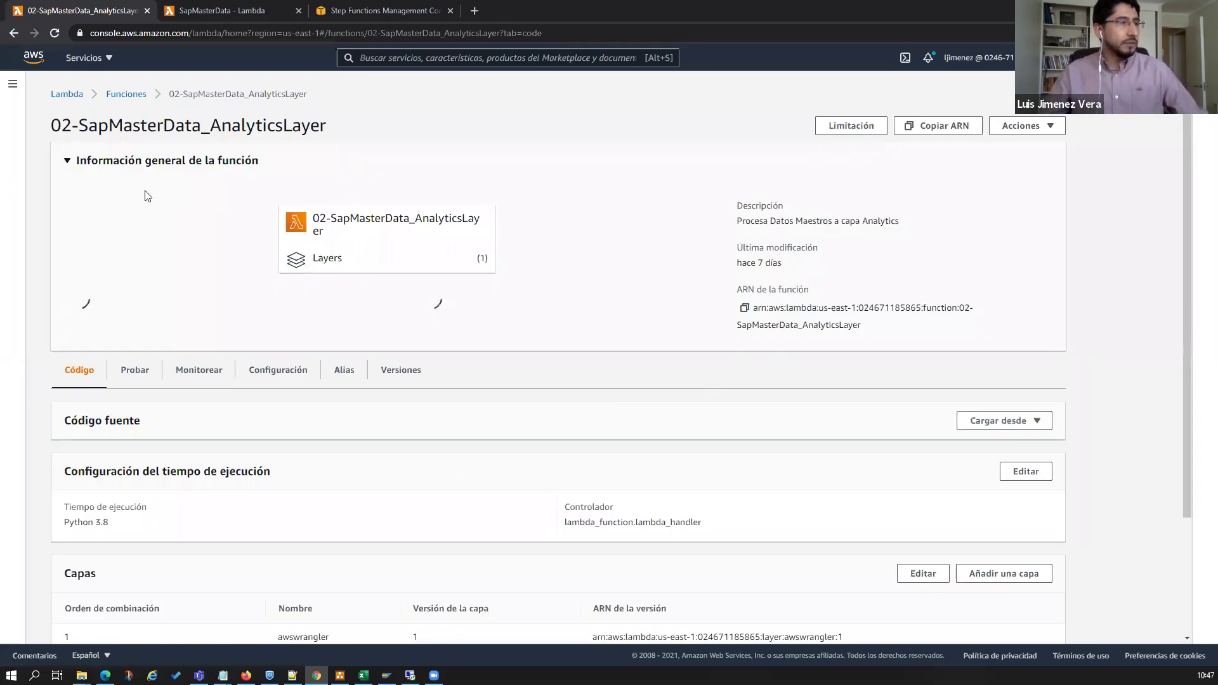
# Open the analytics-layer function's lambda_function.py in the code editor and go to the fn_material definition.
pyautogui.scroll(-1, 1151, 405)
pyautogui.scroll(-3, 1148, 398)
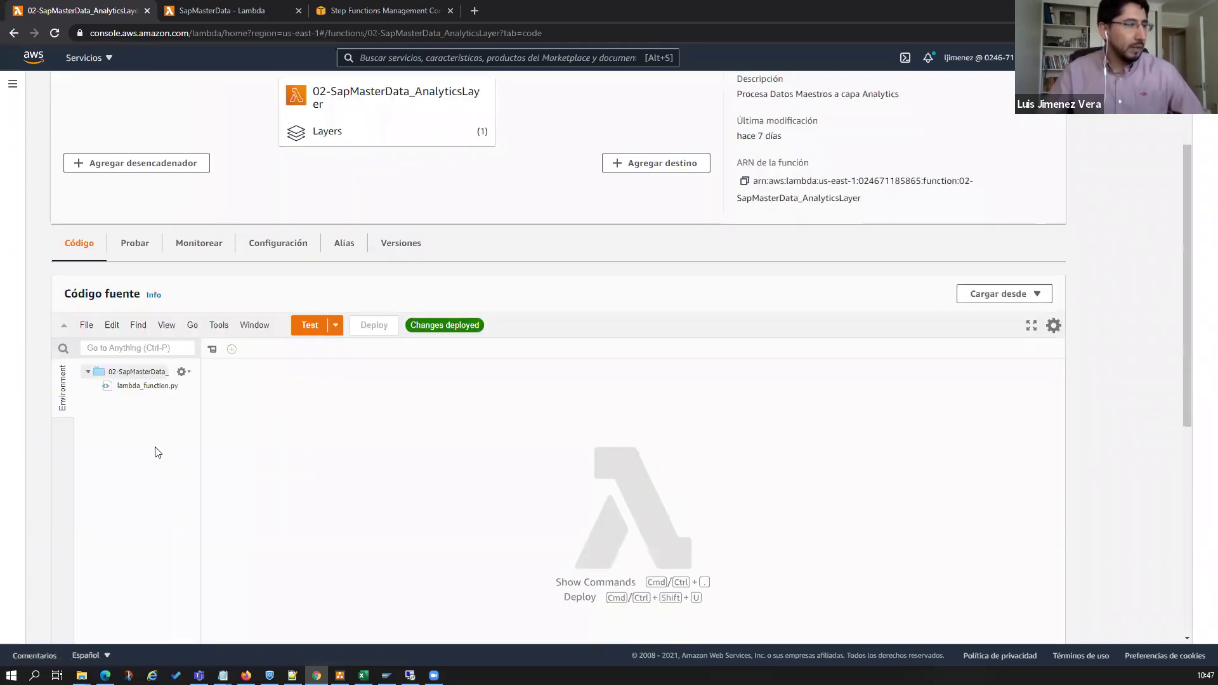
pyautogui.doubleClick(152, 386)
pyautogui.scroll(-4, 520, 455)
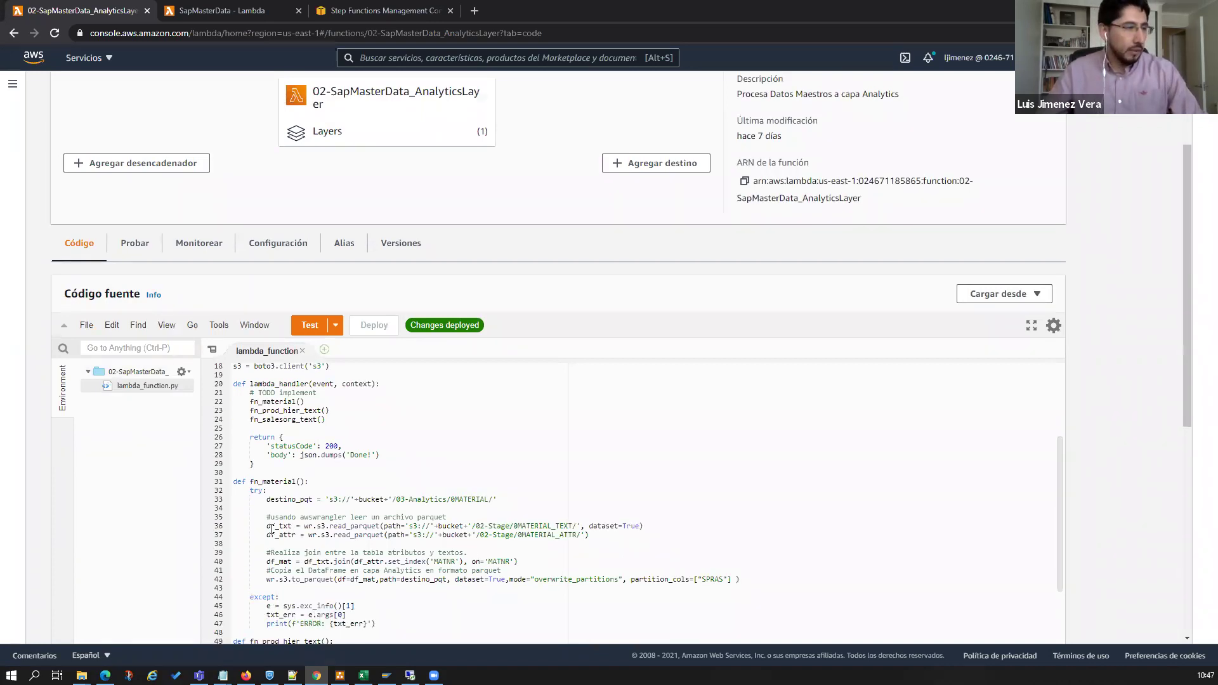
# Examine how fn_material reads the stage parquet data, and highlight its to_parquet call and the SPRAS partition_cols argument.
pyautogui.click(265, 528)
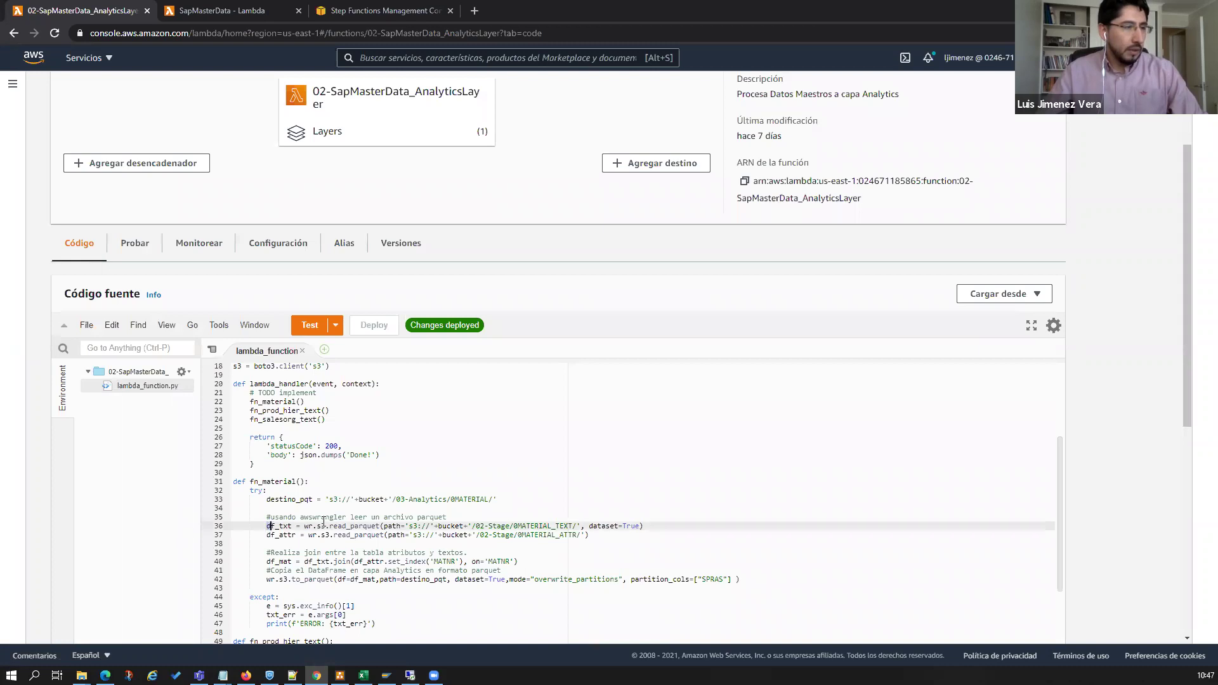
pyautogui.click(544, 537)
pyautogui.scroll(-3, 498, 495)
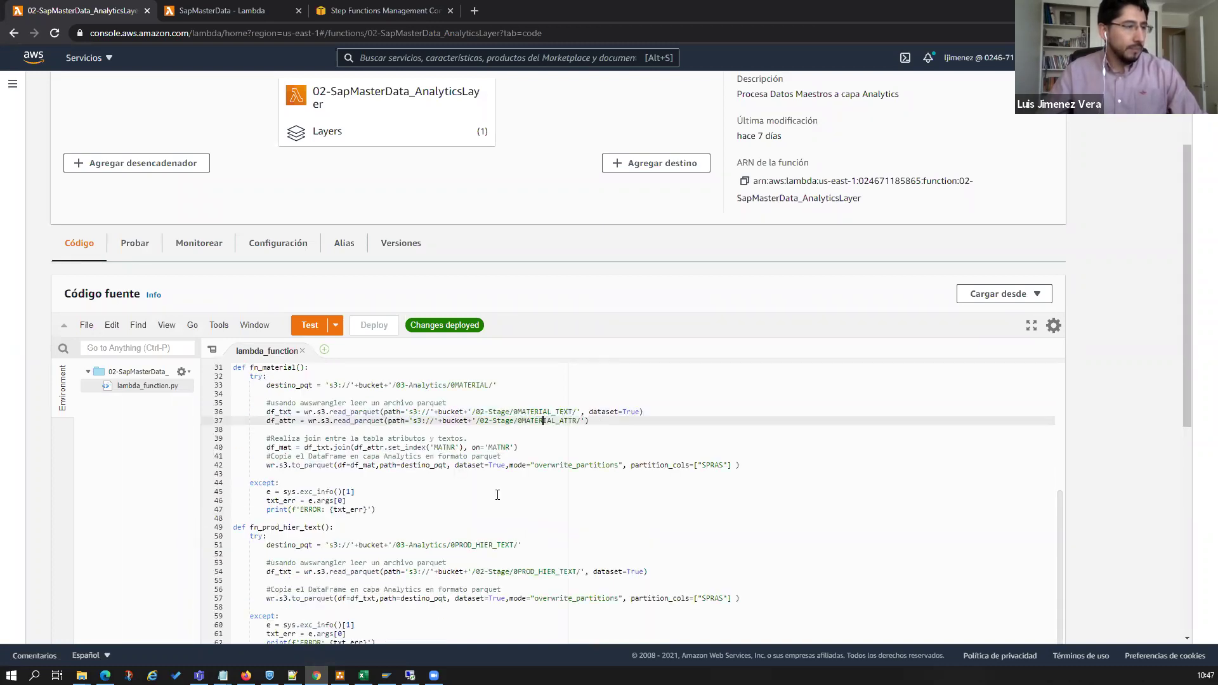
pyautogui.moveTo(266, 465); pyautogui.dragTo(736, 476)
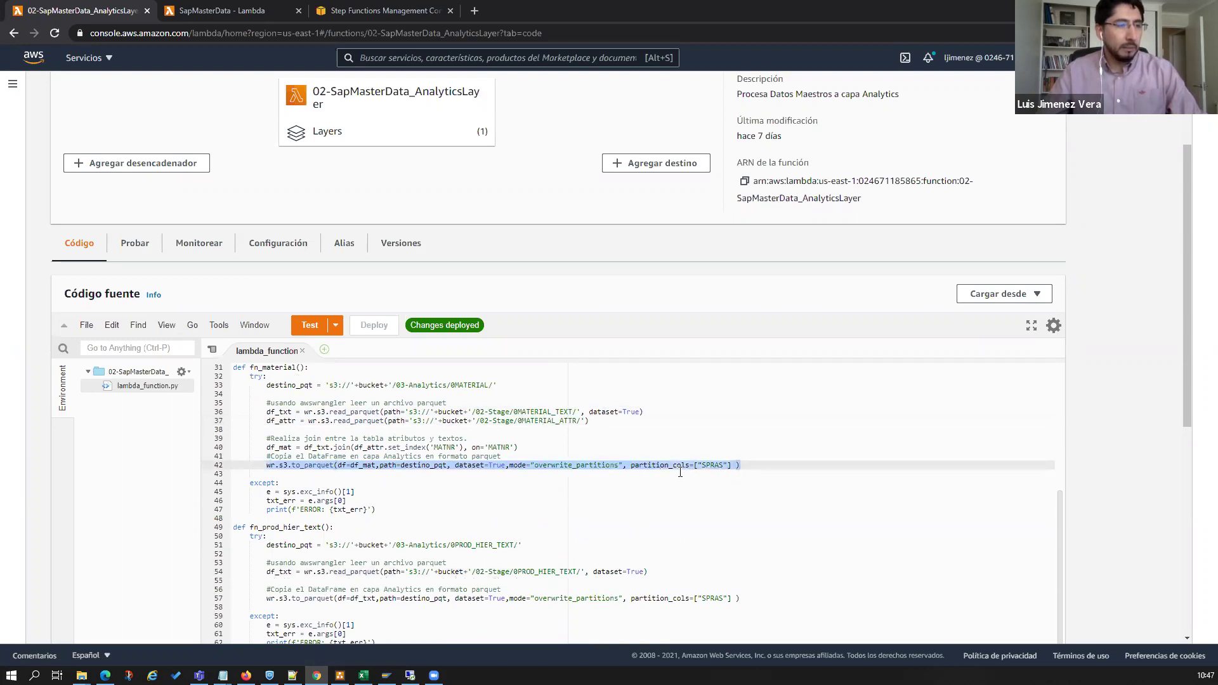
pyautogui.moveTo(631, 467); pyautogui.dragTo(730, 469)
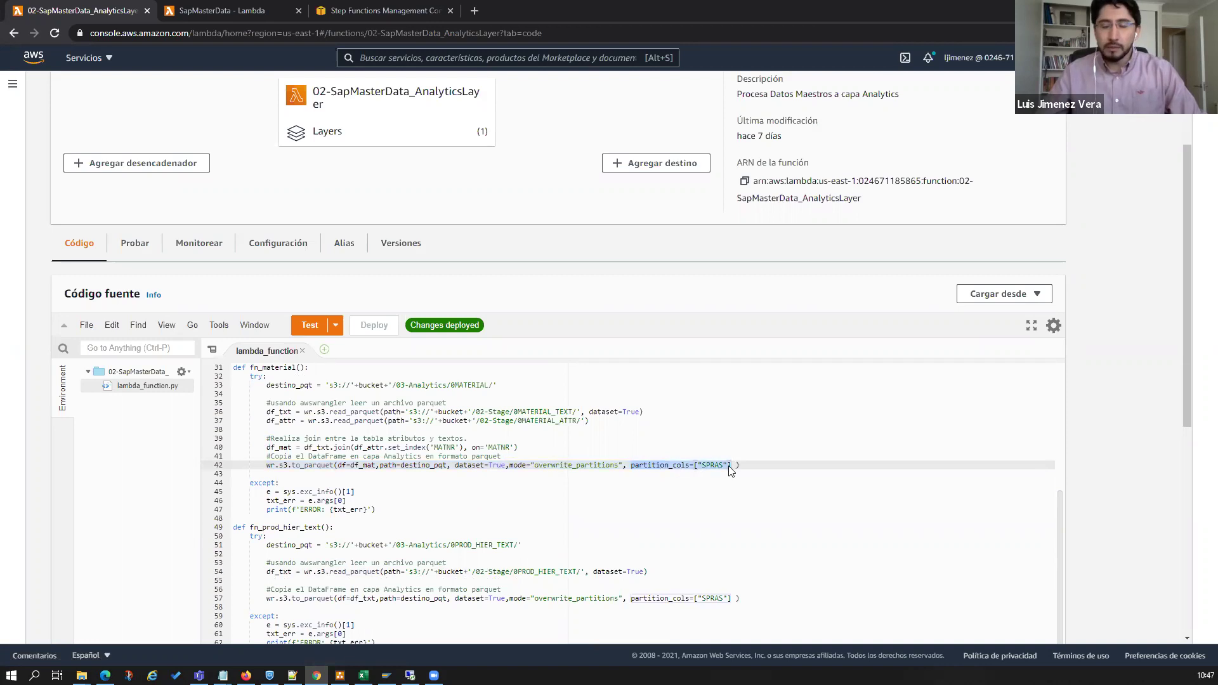
# Switch to the other SapMasterData browser tab and open the S3 service there from the AWS console home.
pyautogui.click(231, 10)
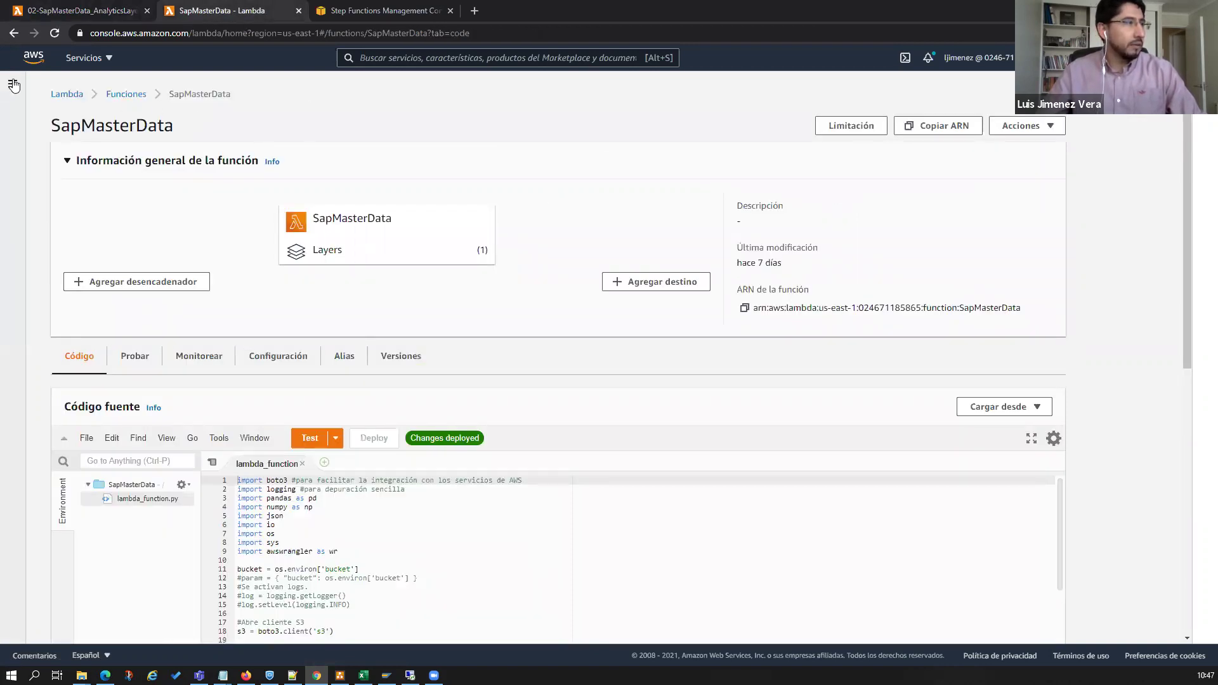
pyautogui.click(33, 59)
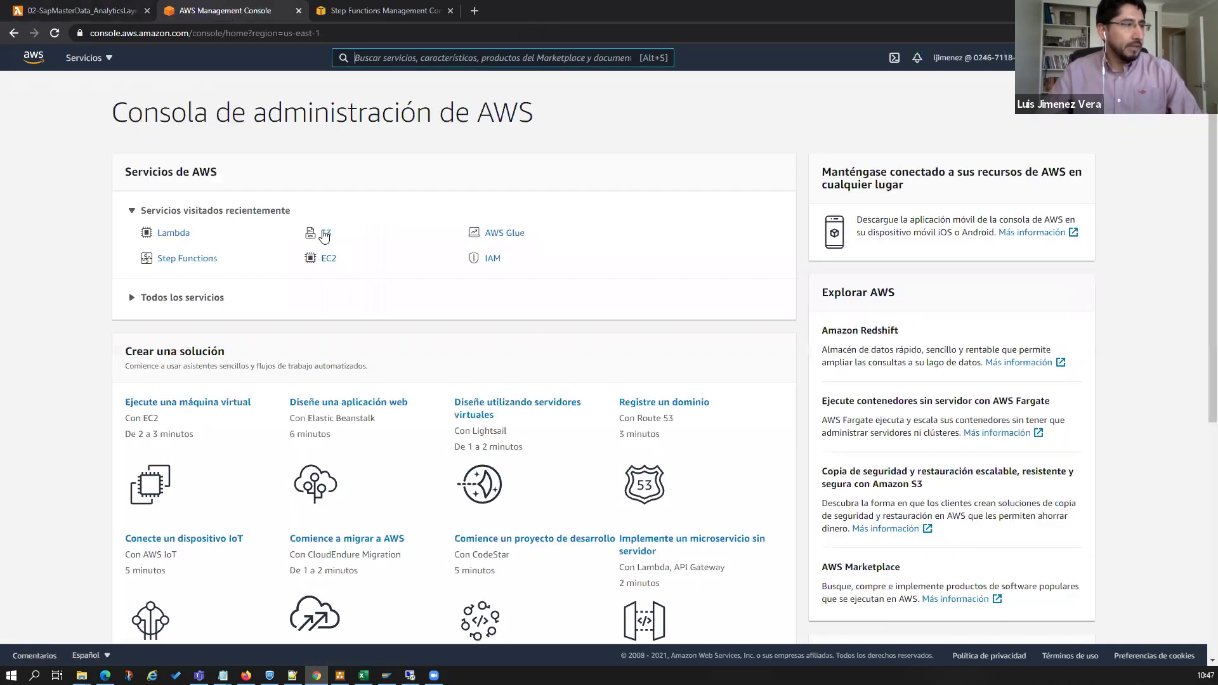
pyautogui.click(325, 235)
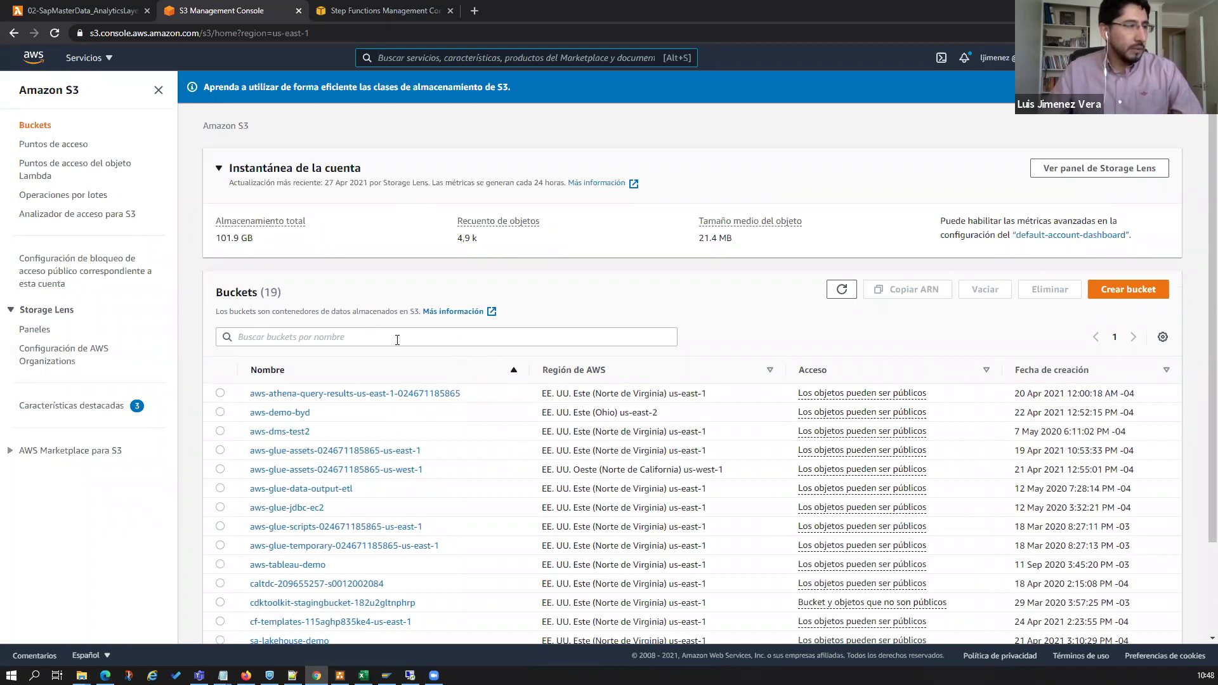
# Open the sa-lakehouse-demo bucket and go into its 03-Analytics/0MATERIAL folder.
pyautogui.scroll(-3, 397, 341)
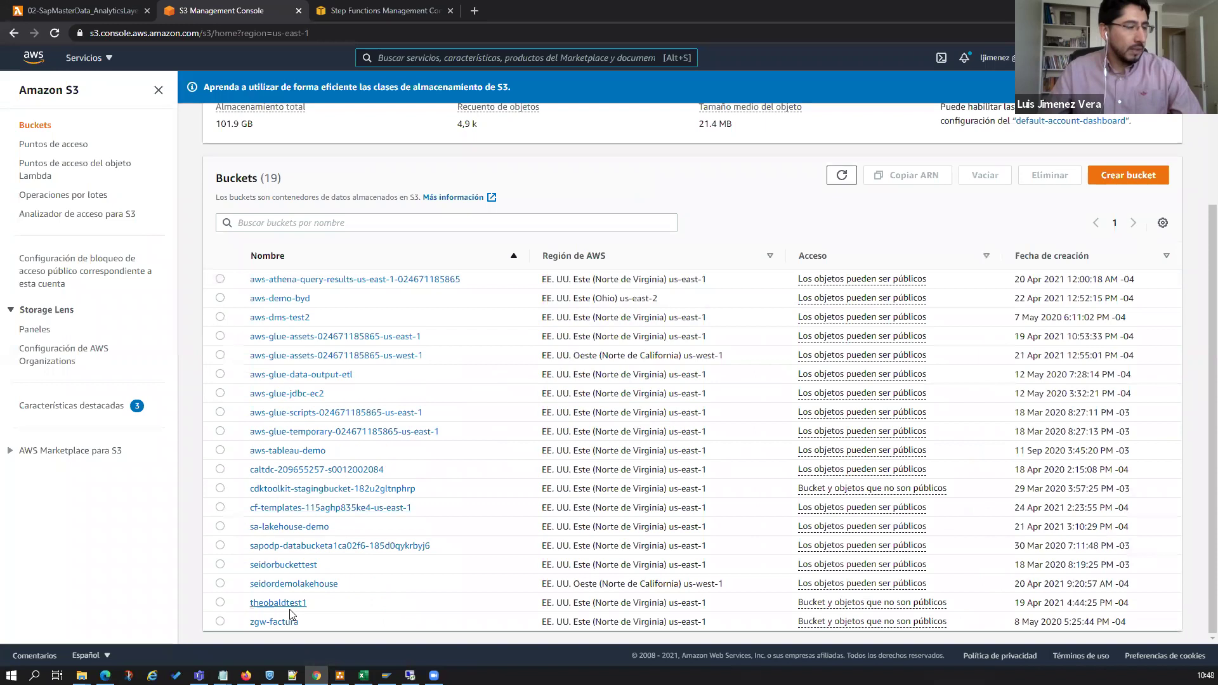
pyautogui.click(316, 527)
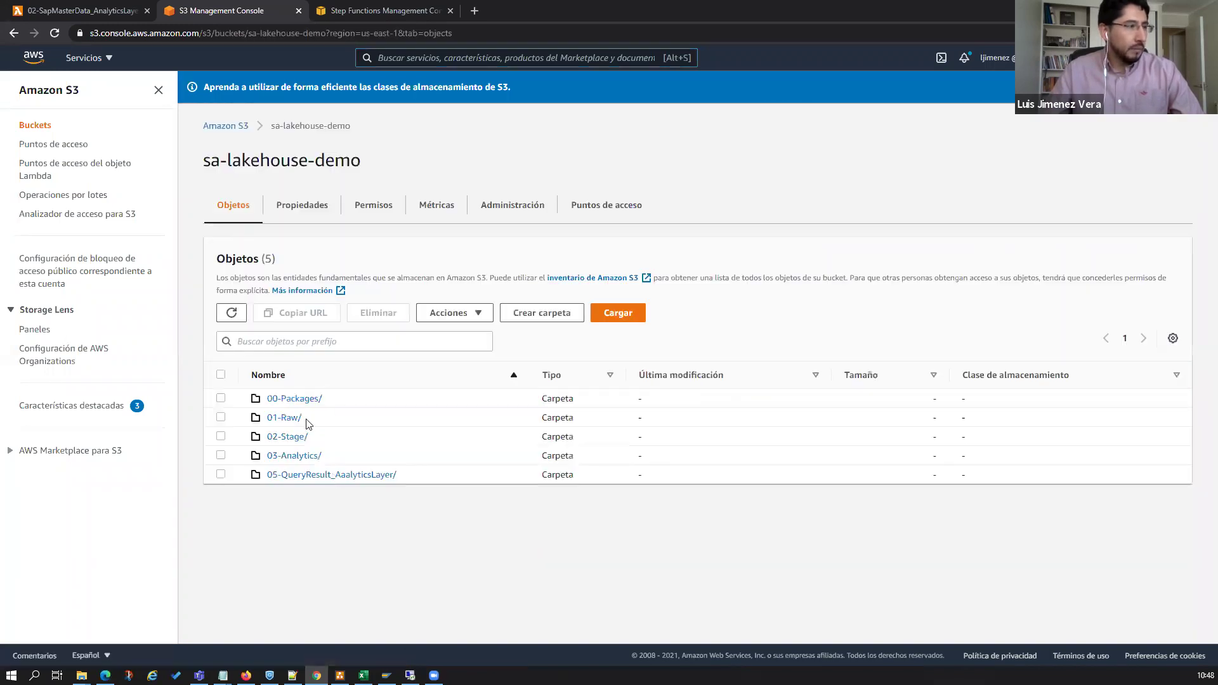
pyautogui.click(309, 458)
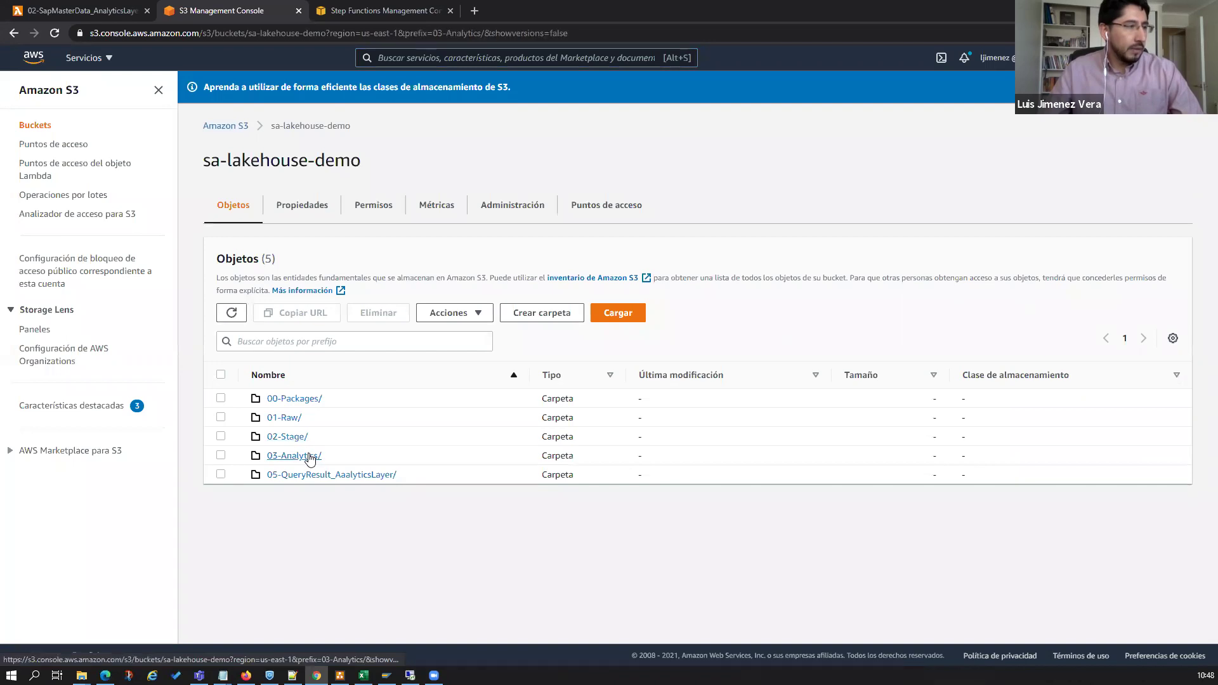
pyautogui.click(316, 395)
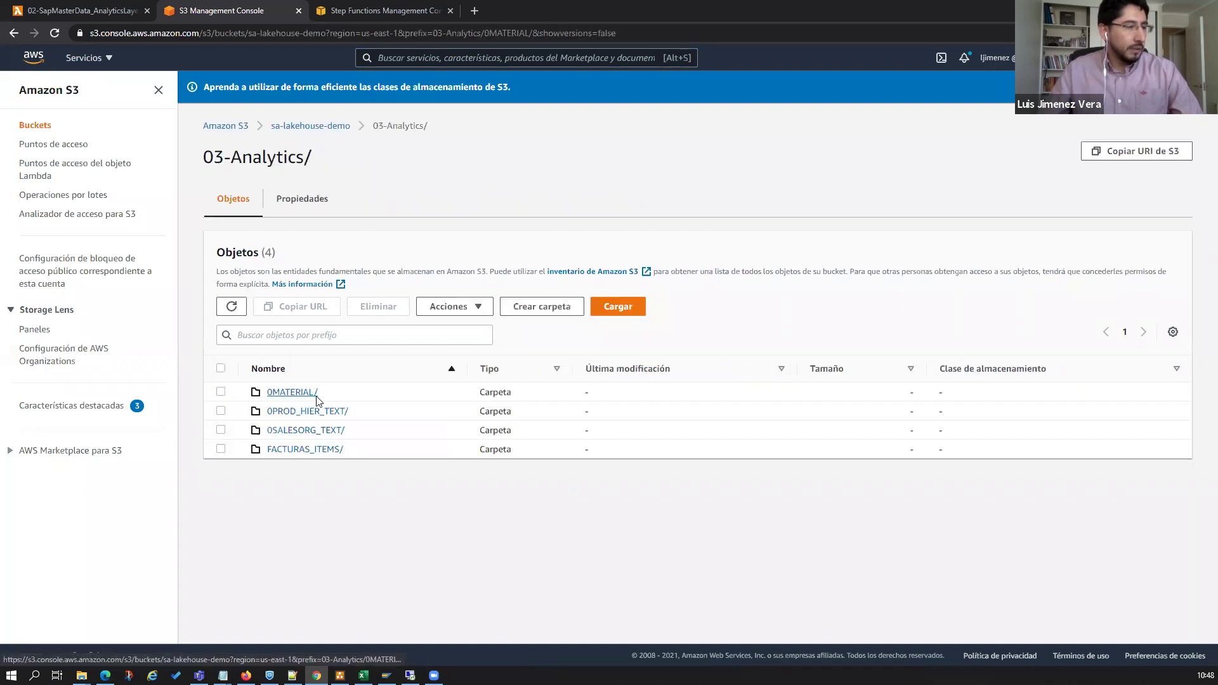
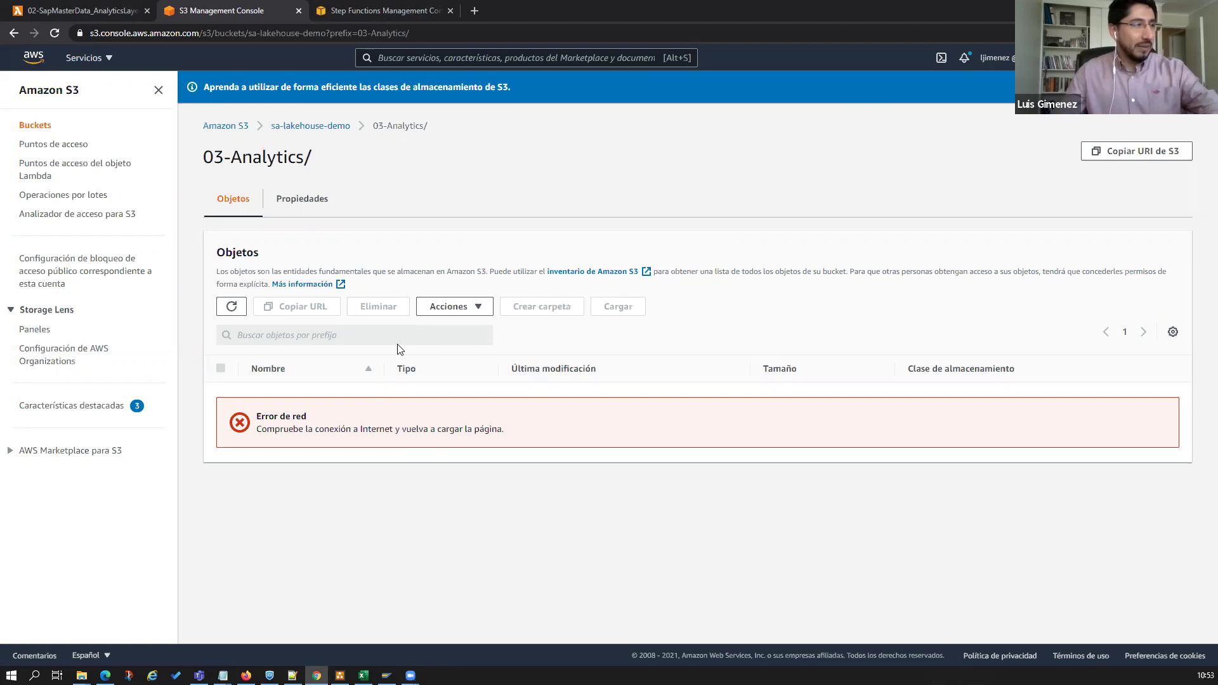
# Return to the 02-SapMasterData_AnalyticsLayer function's browser tab and review the fn_material and fn_prod_hier_text code.
pyautogui.click(76, 11)
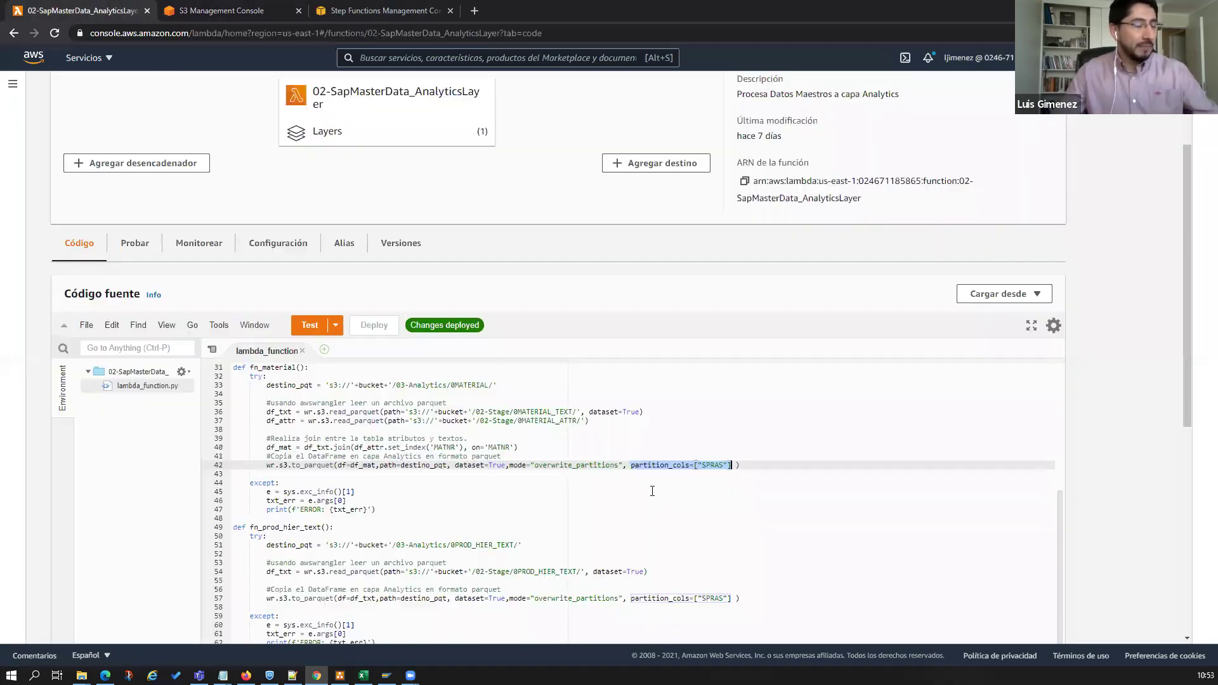
pyautogui.click(687, 497)
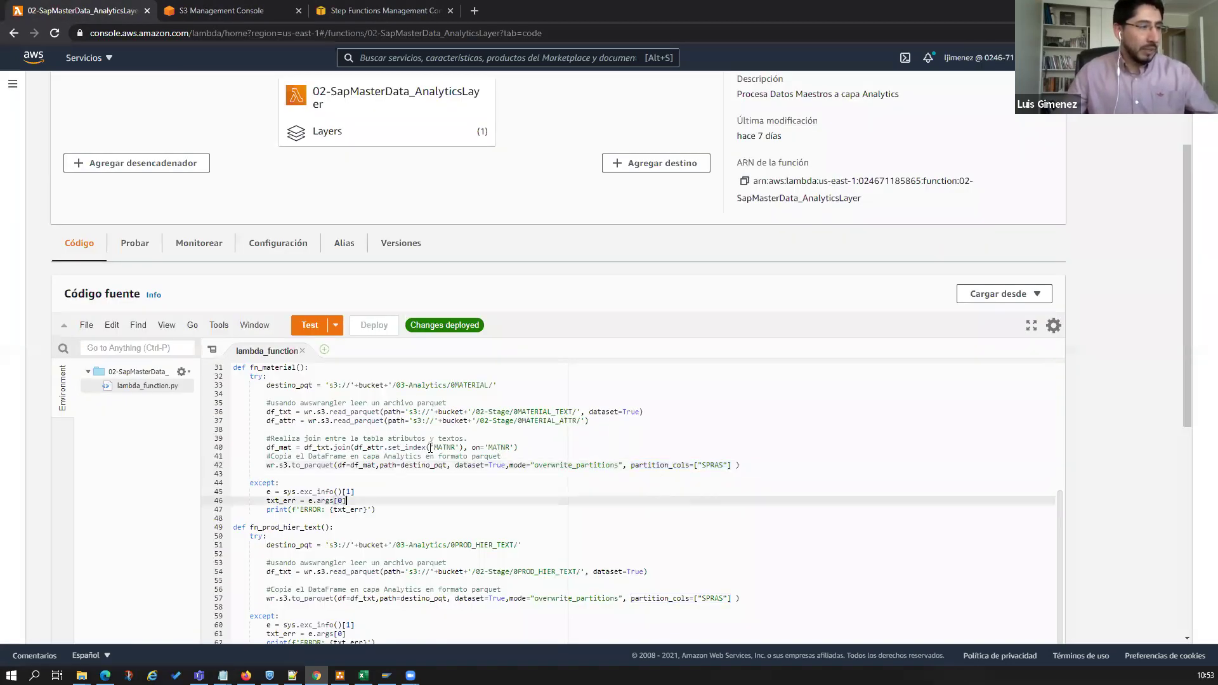
pyautogui.scroll(-1, 457, 482)
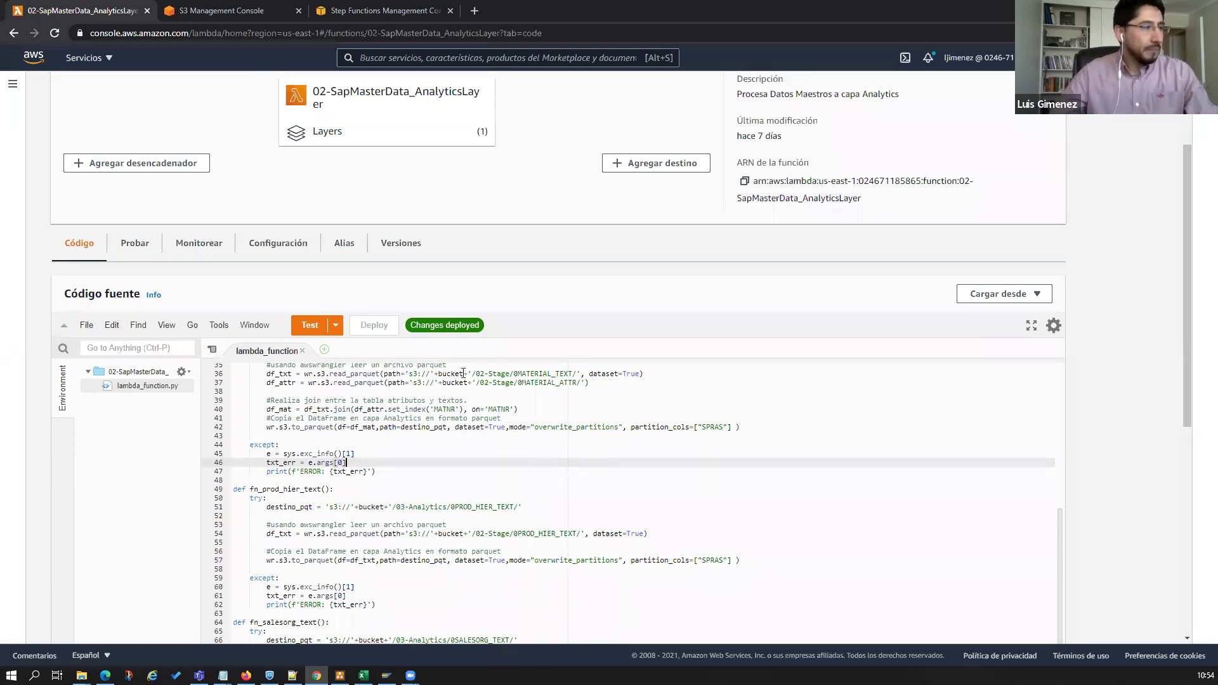
# Go back to the AWS console home, search for "glue" and open the AWS Glue service.
pyautogui.click(36, 61)
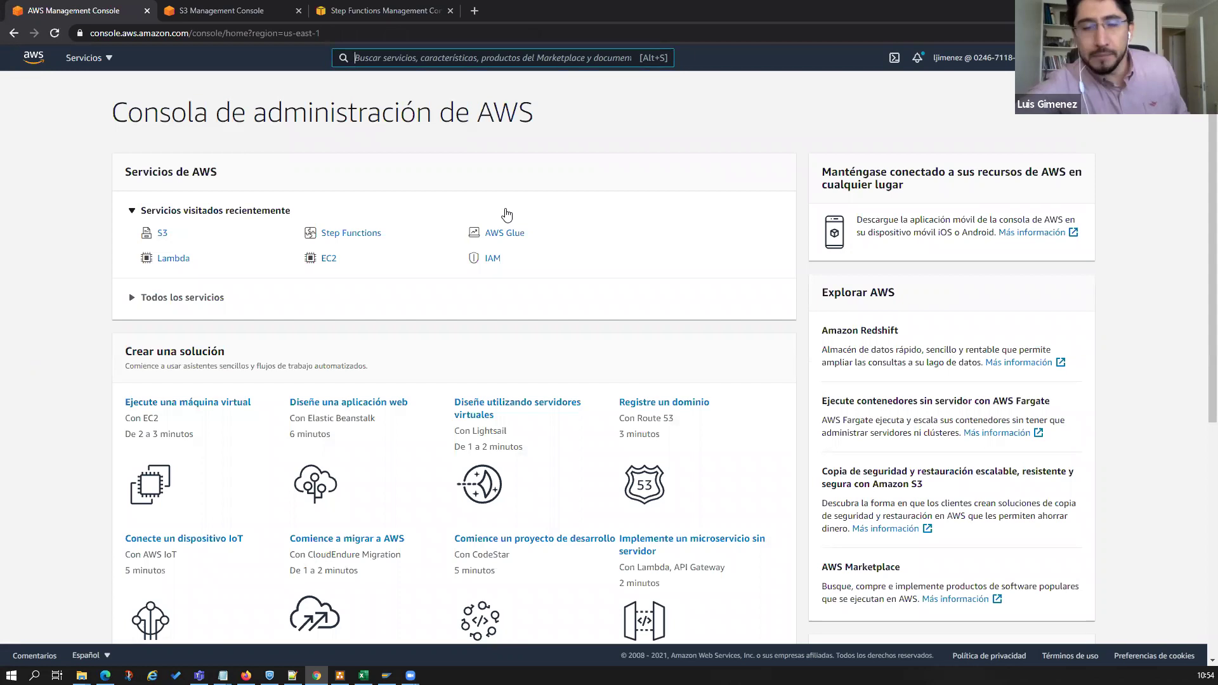
pyautogui.write('glue')
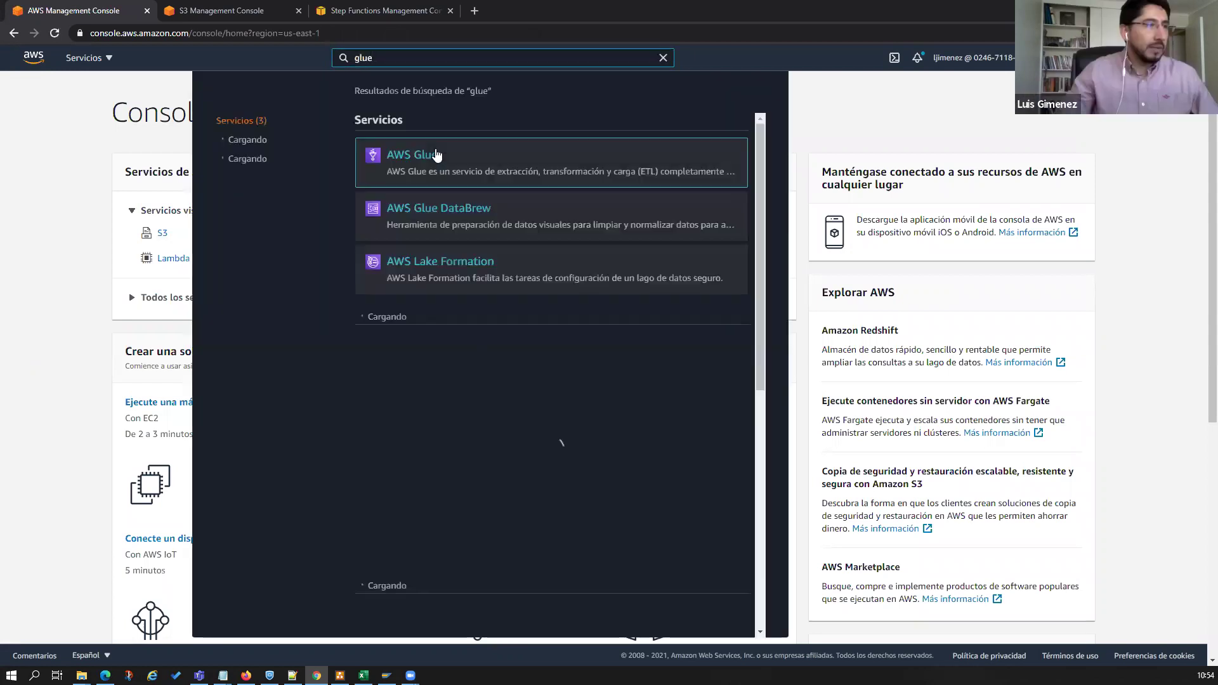
pyautogui.click(436, 158)
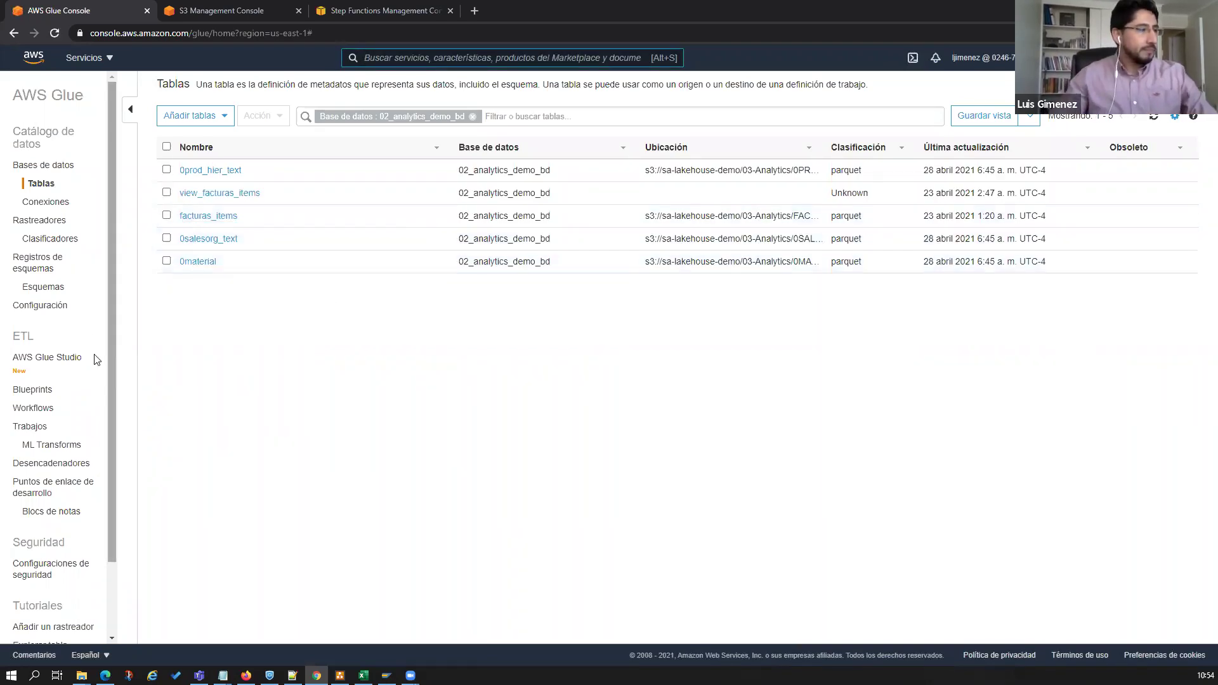
# Go to AWS Glue Studio's jobs list and open the factutas_item job's visual graph.
pyautogui.click(68, 358)
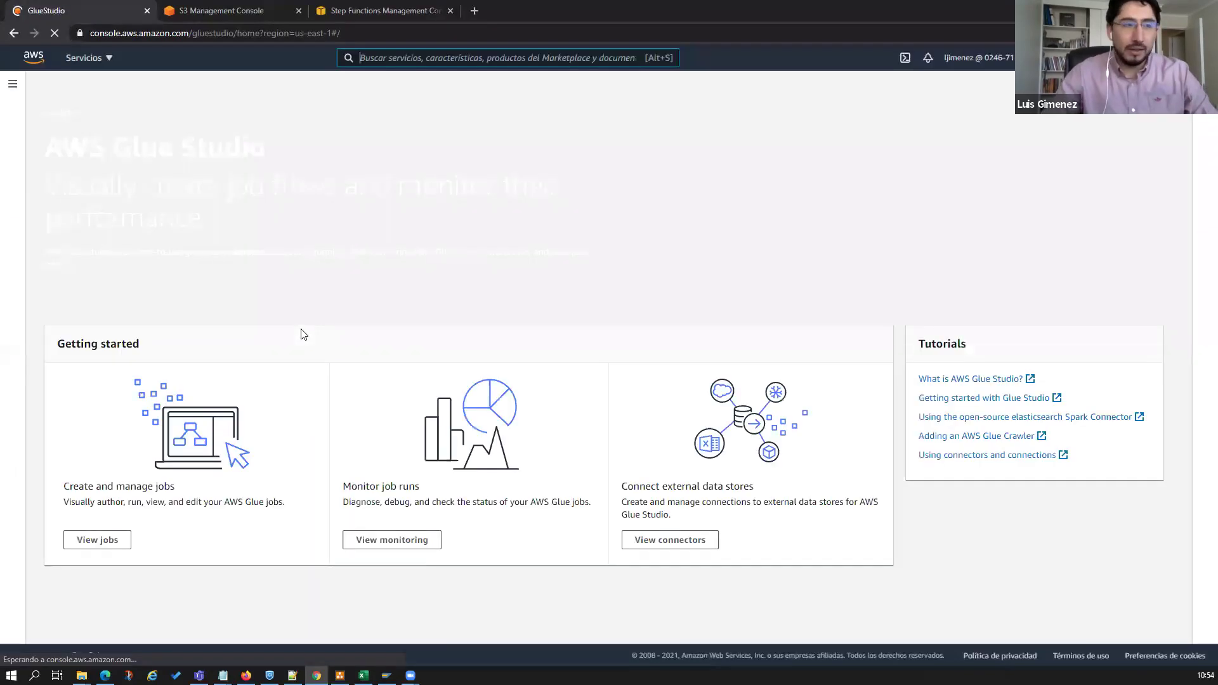
pyautogui.click(120, 544)
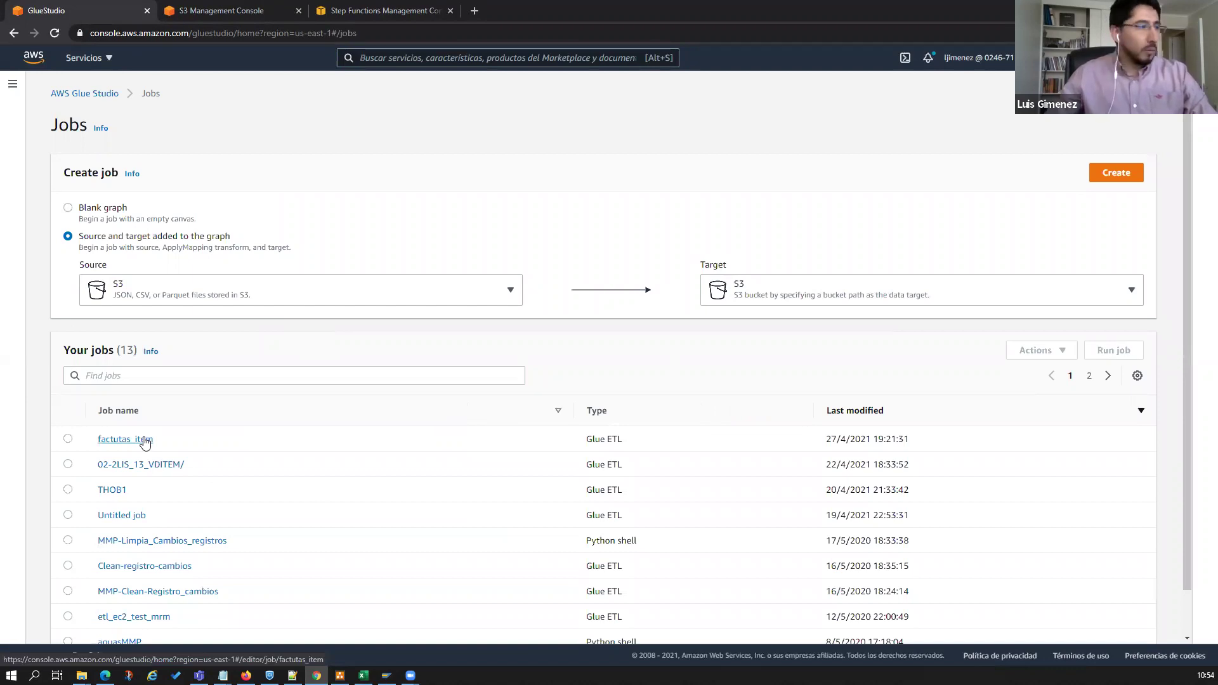
pyautogui.click(144, 441)
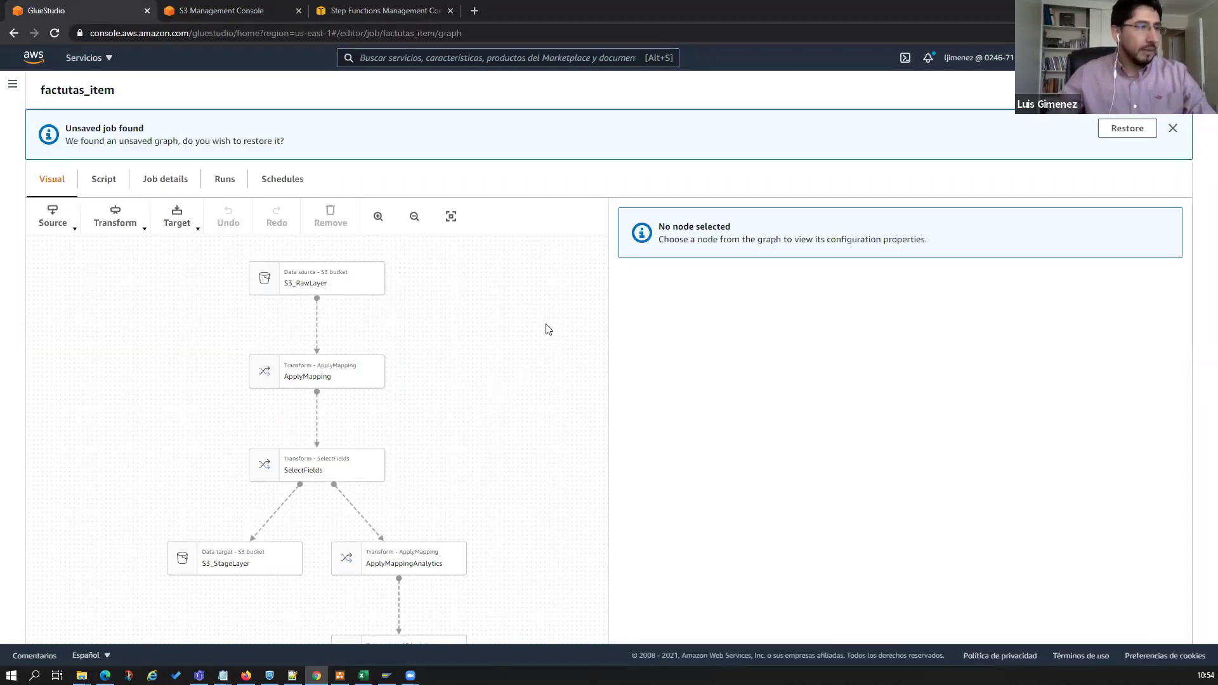
# Examine the S3_RawLayer source node's S3 URL, data format, delimiter options and column-header settings.
pyautogui.scroll(2, 530, 352)
pyautogui.moveTo(468, 384); pyautogui.dragTo(556, 410)
pyautogui.moveTo(484, 341); pyautogui.dragTo(532, 296)
pyautogui.moveTo(531, 466); pyautogui.dragTo(522, 427)
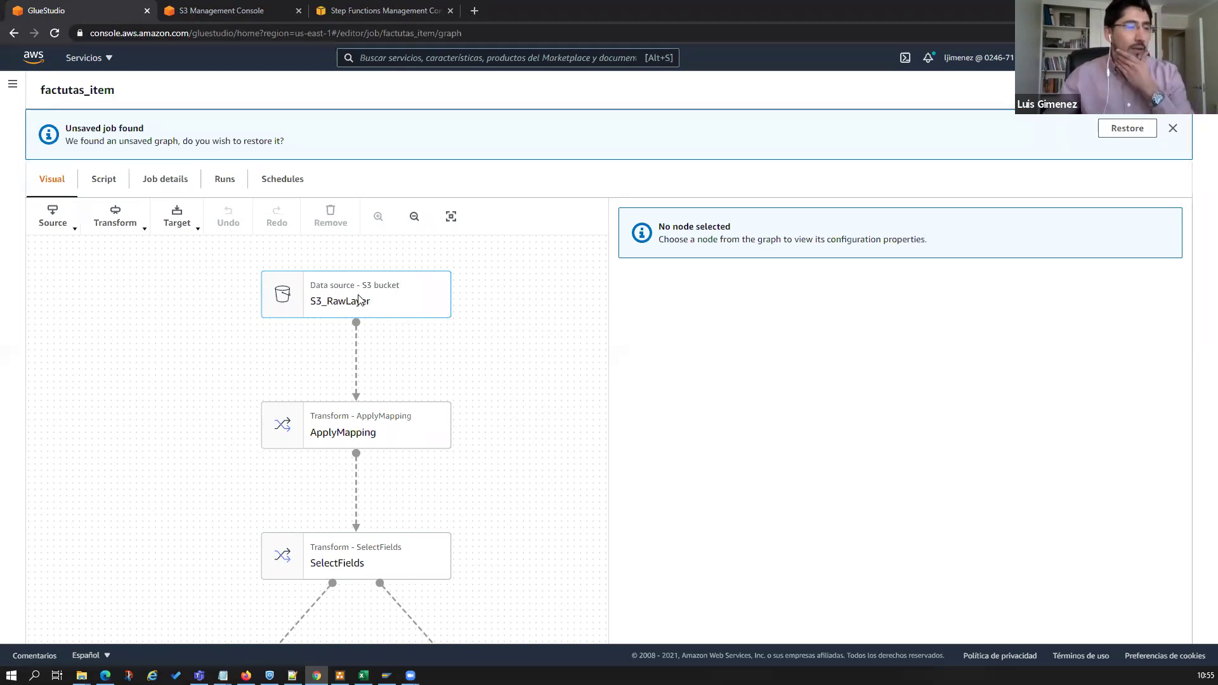
pyautogui.click(384, 296)
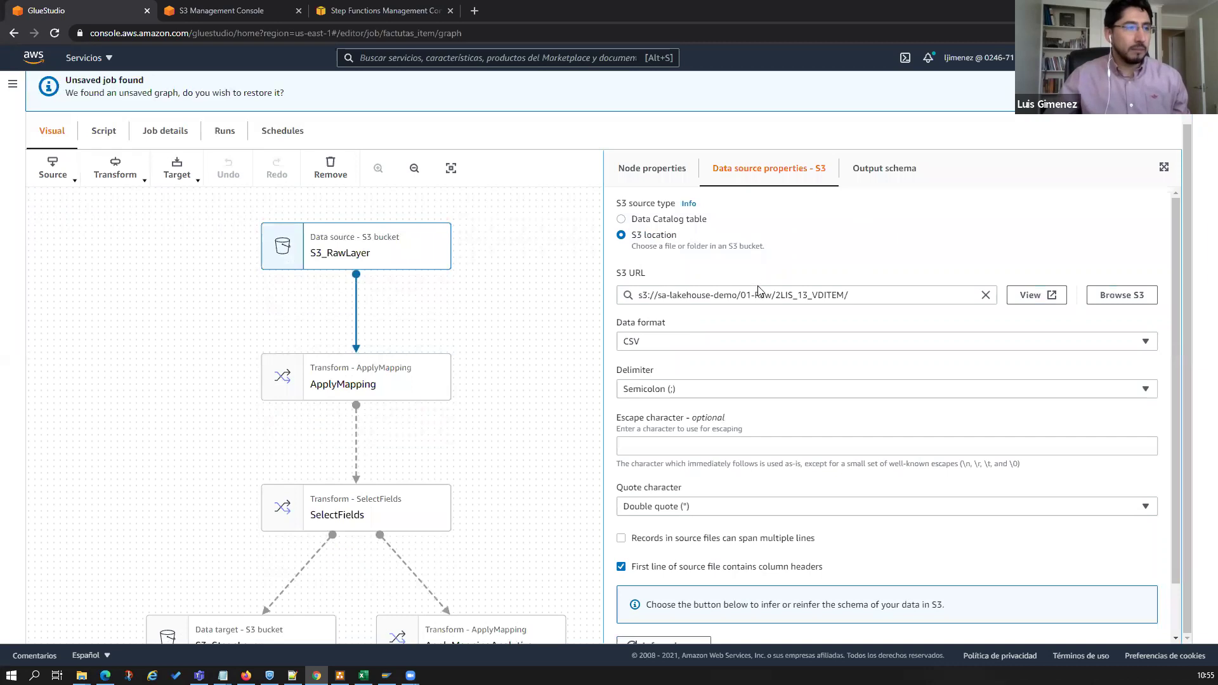
pyautogui.moveTo(859, 292); pyautogui.dragTo(627, 295)
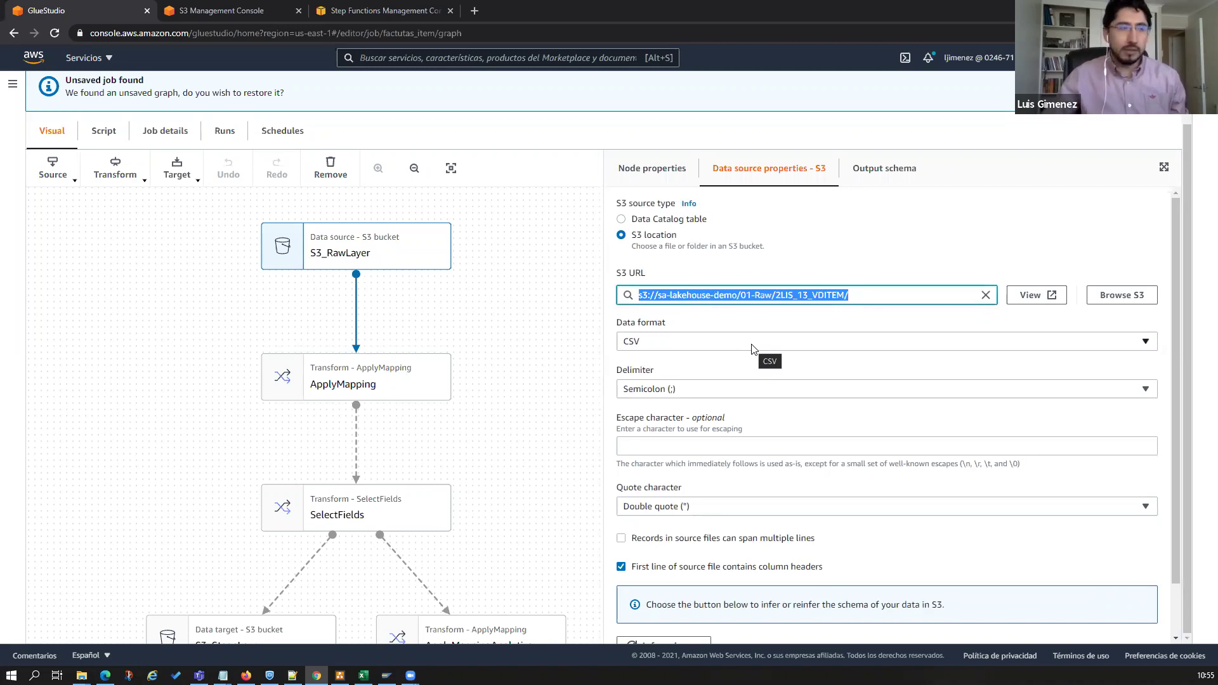
pyautogui.click(765, 393)
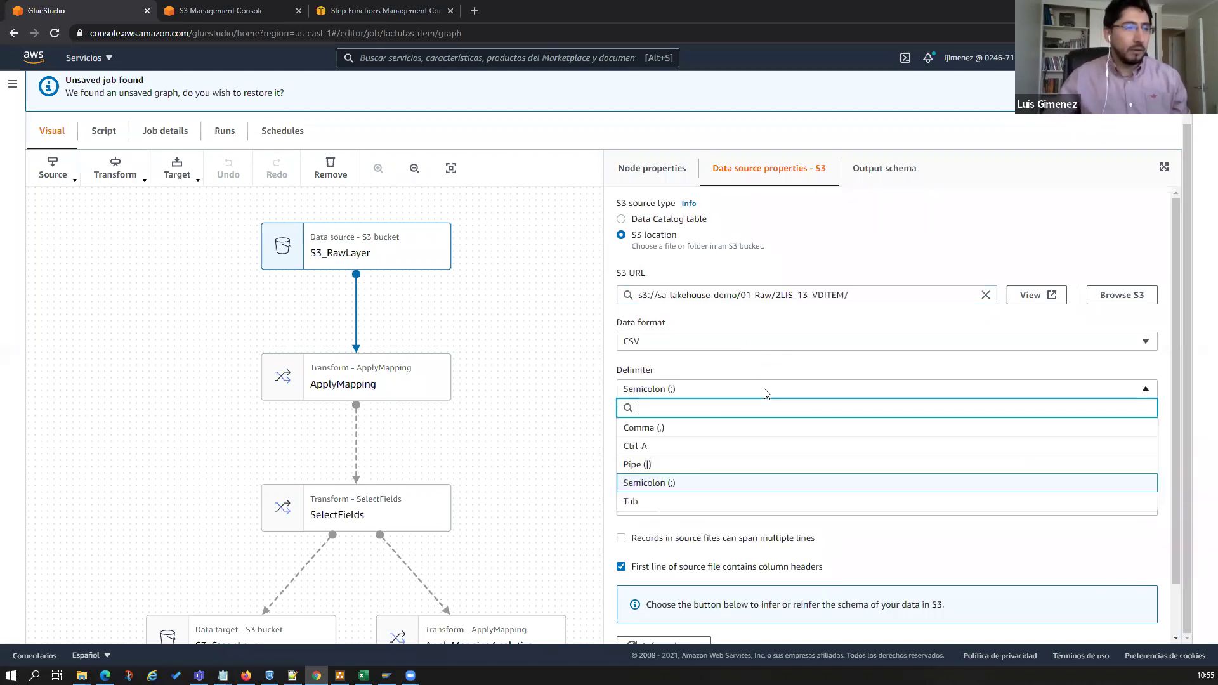
pyautogui.click(605, 372)
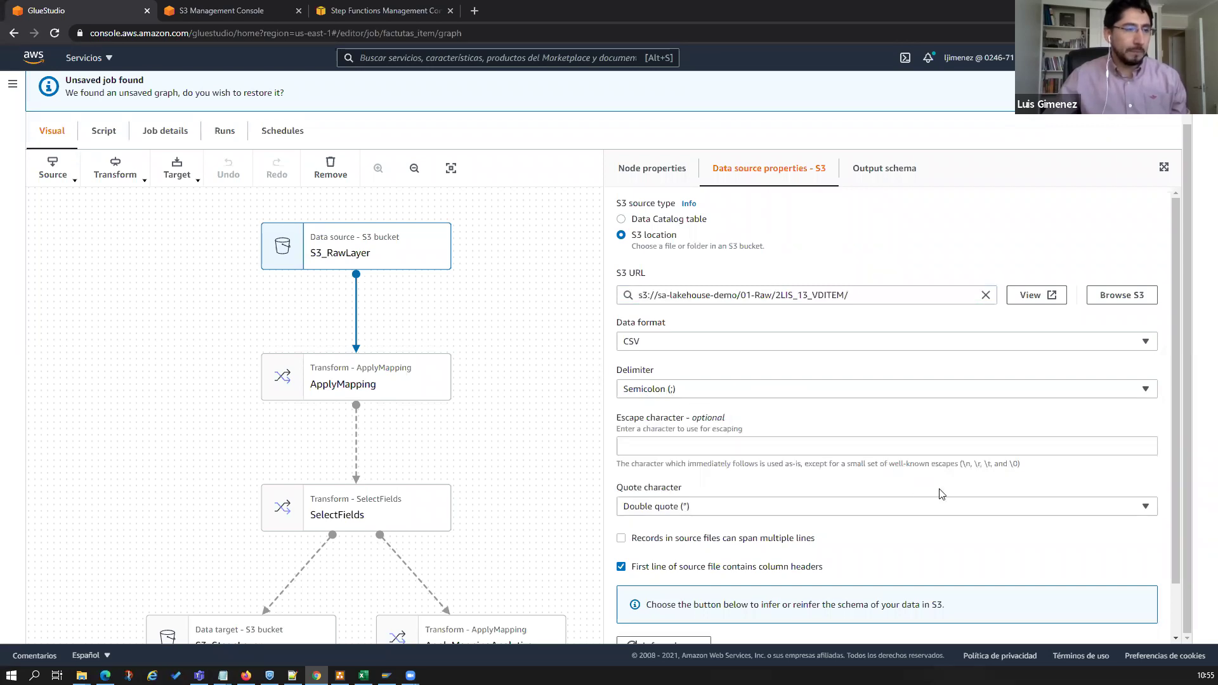
pyautogui.scroll(-1, 977, 510)
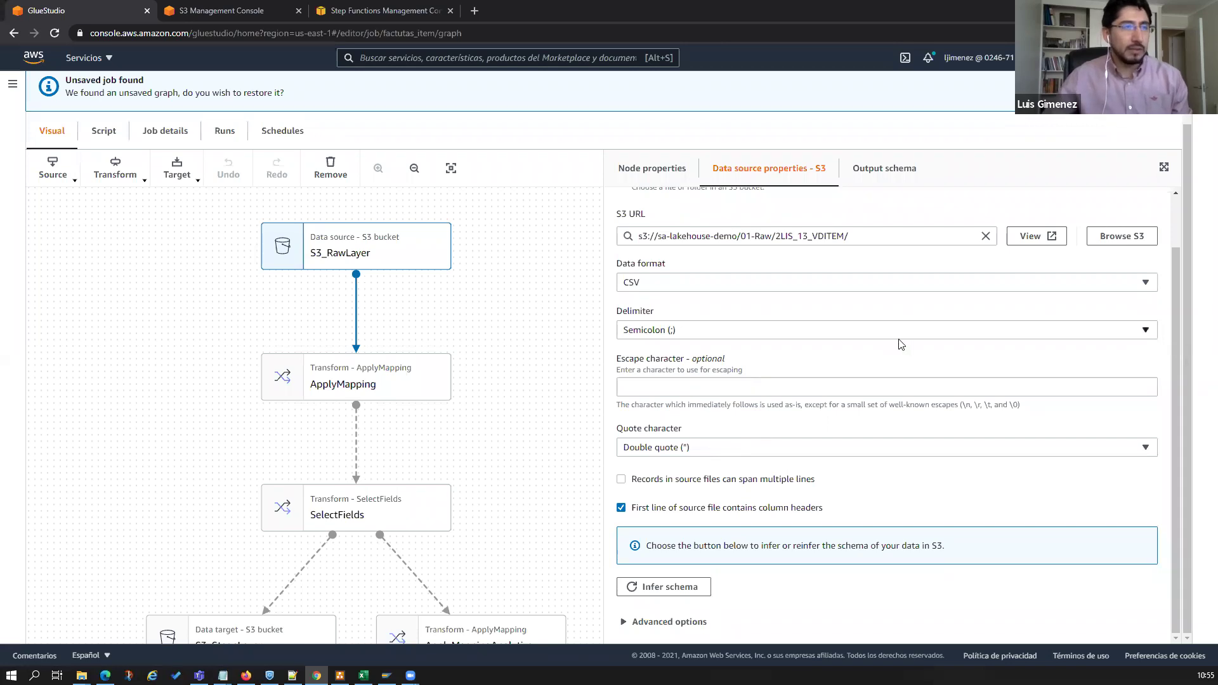
pyautogui.scroll(1, 904, 346)
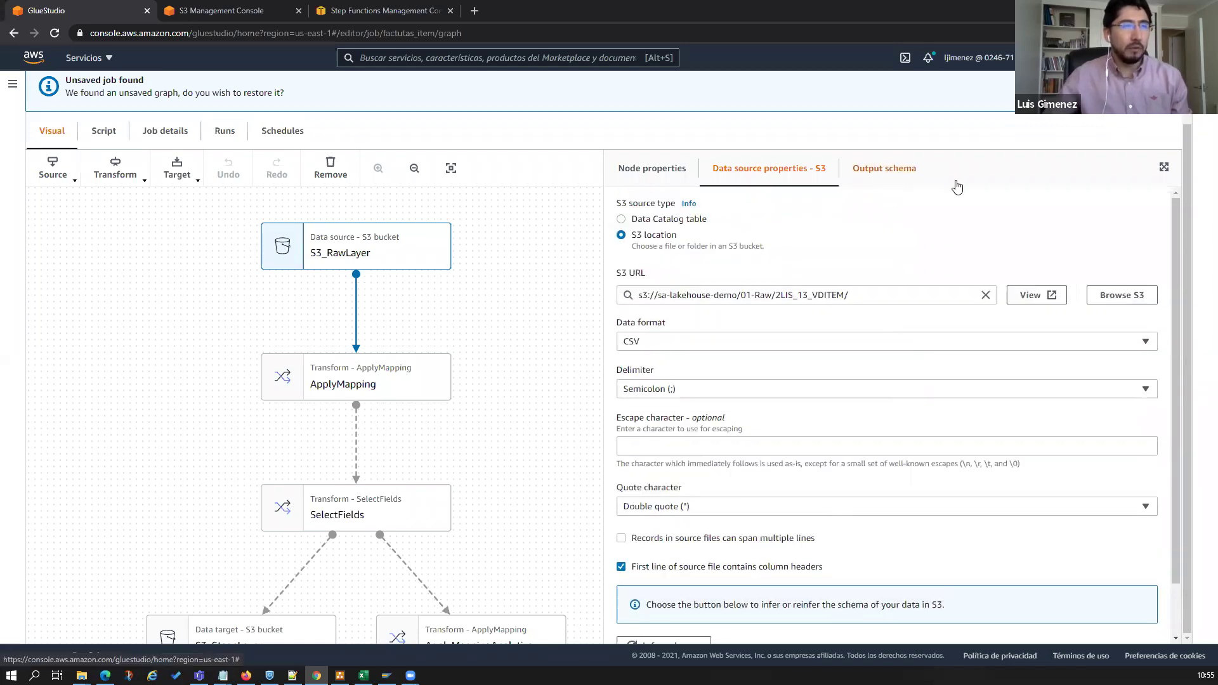
# View the S3_RawLayer node's output schema and its name and node type properties.
pyautogui.click(896, 181)
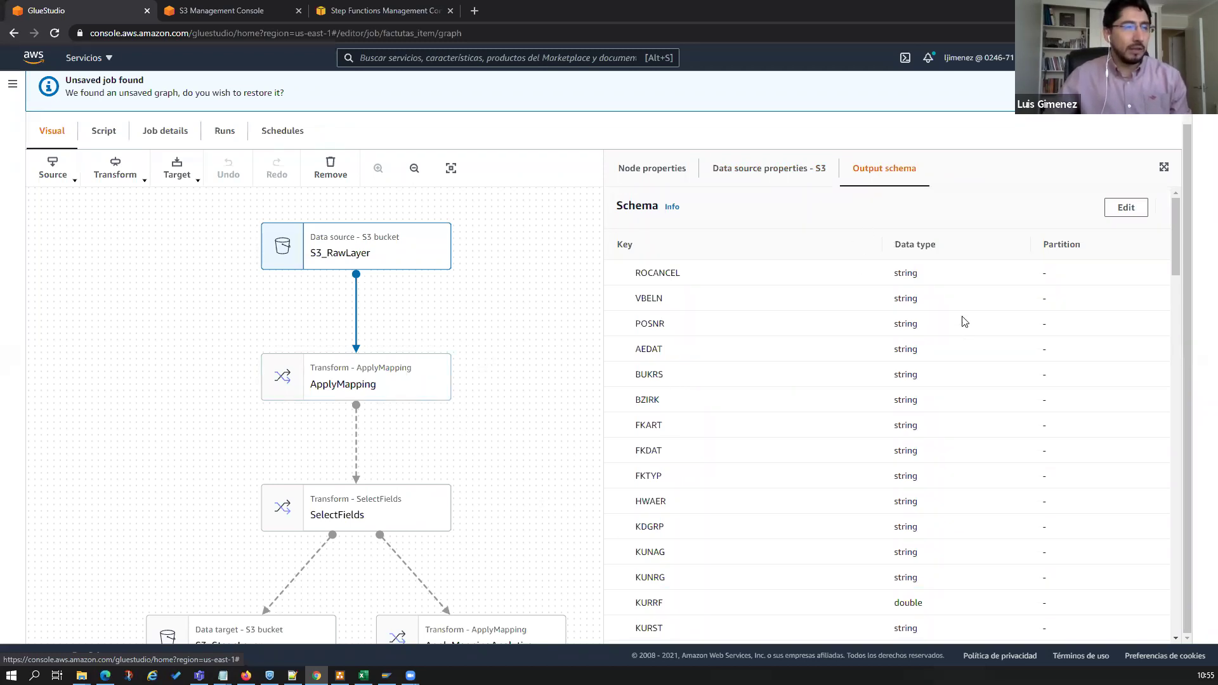
pyautogui.click(656, 173)
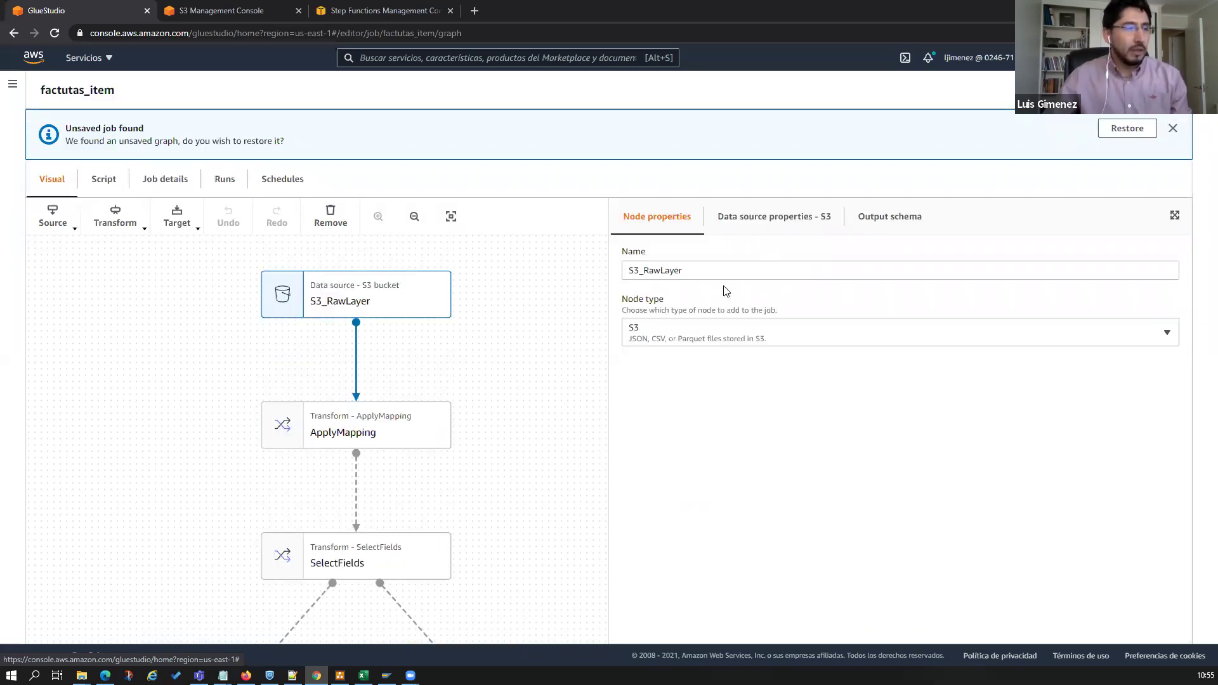
pyautogui.click(709, 272)
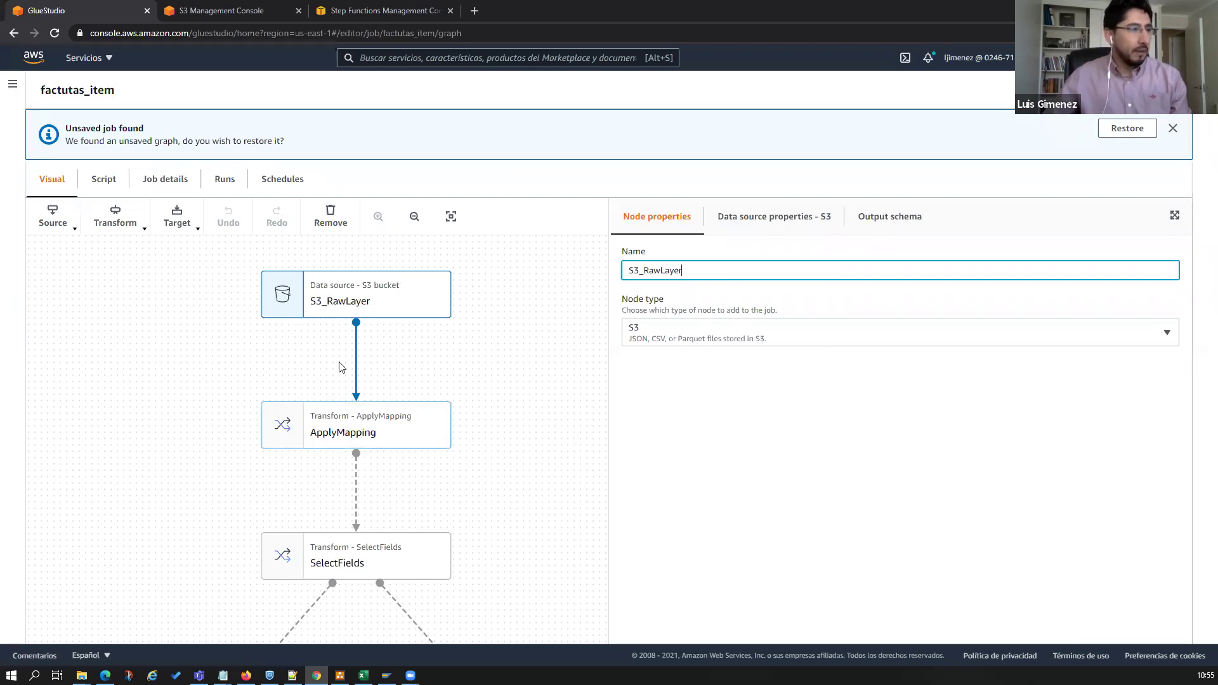
# Inspect the first ApplyMapping node's source-to-target field mapping and look through the list of available transforms.
pyautogui.click(362, 427)
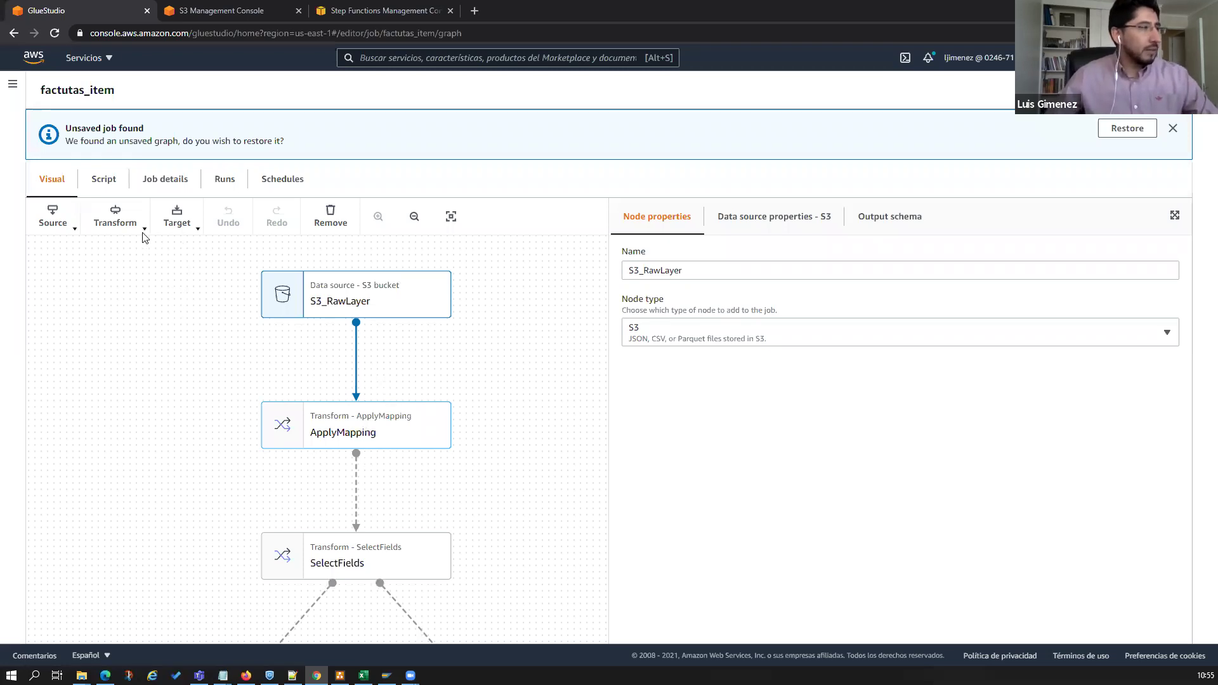
pyautogui.click(145, 181)
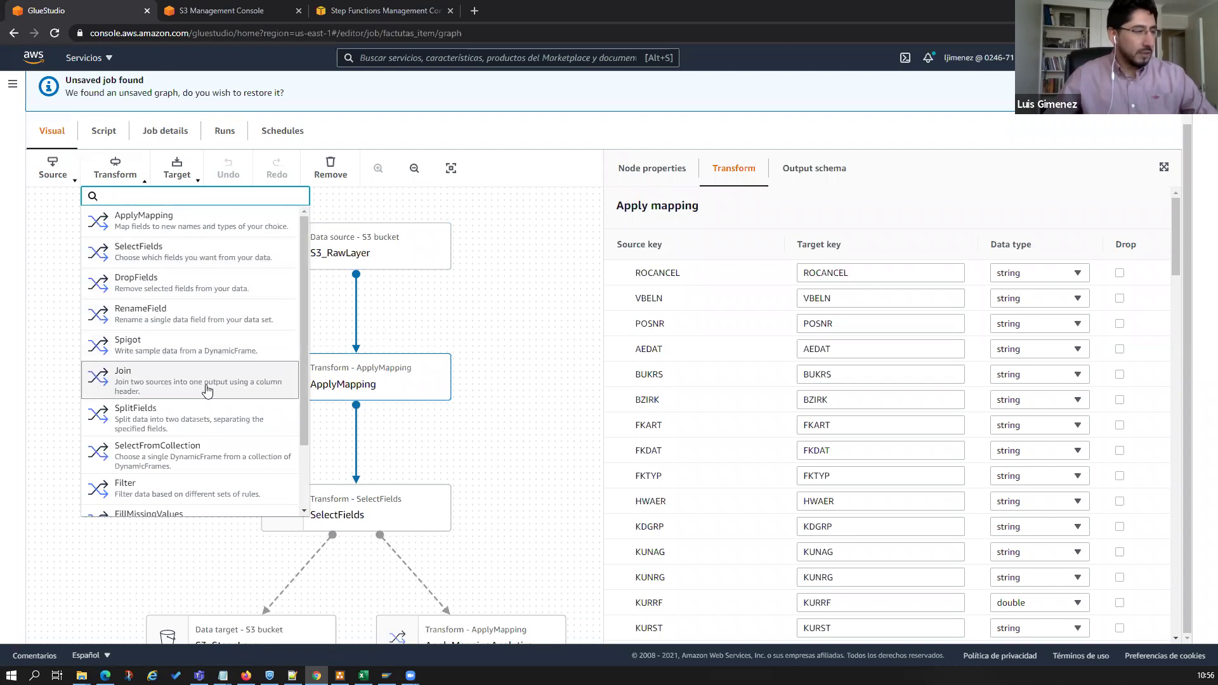
pyautogui.scroll(-2, 214, 452)
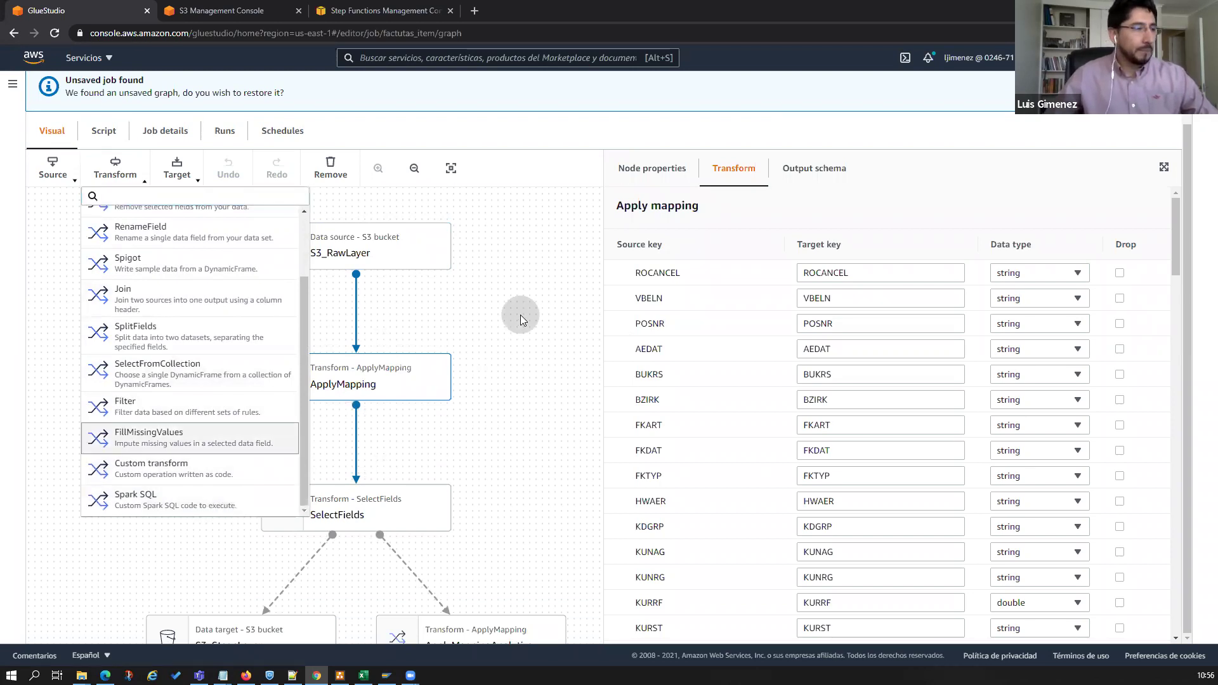
pyautogui.click(488, 405)
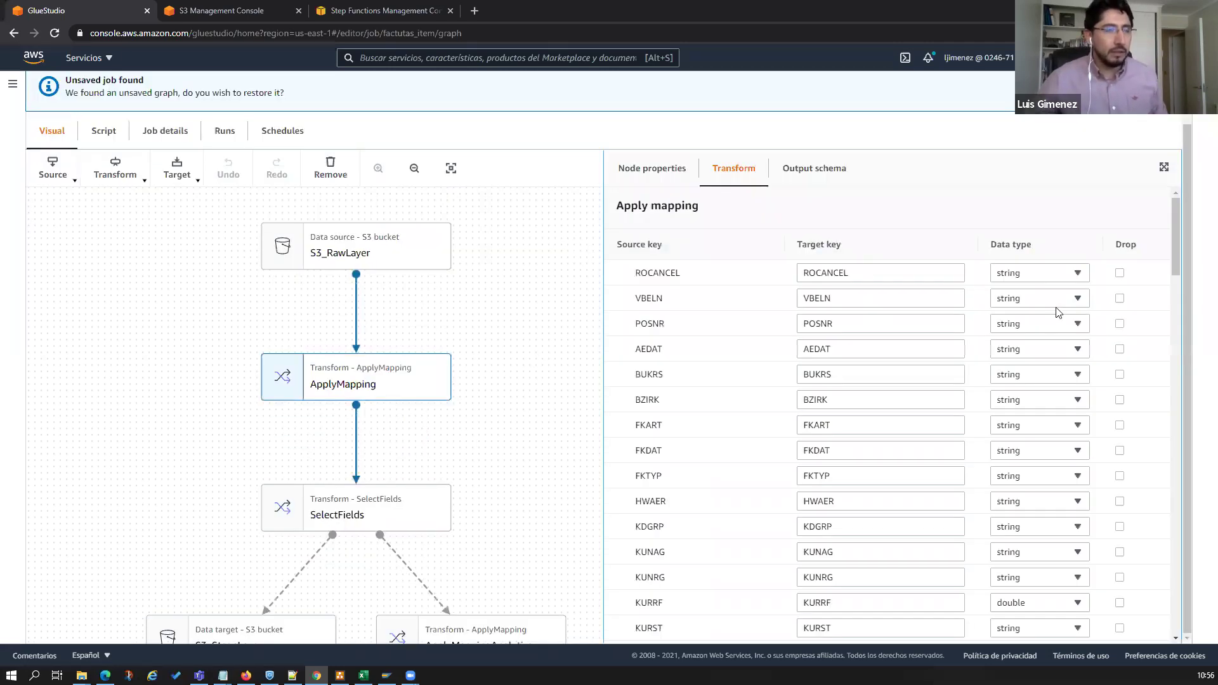
pyautogui.moveTo(1179, 275); pyautogui.dragTo(1171, 470)
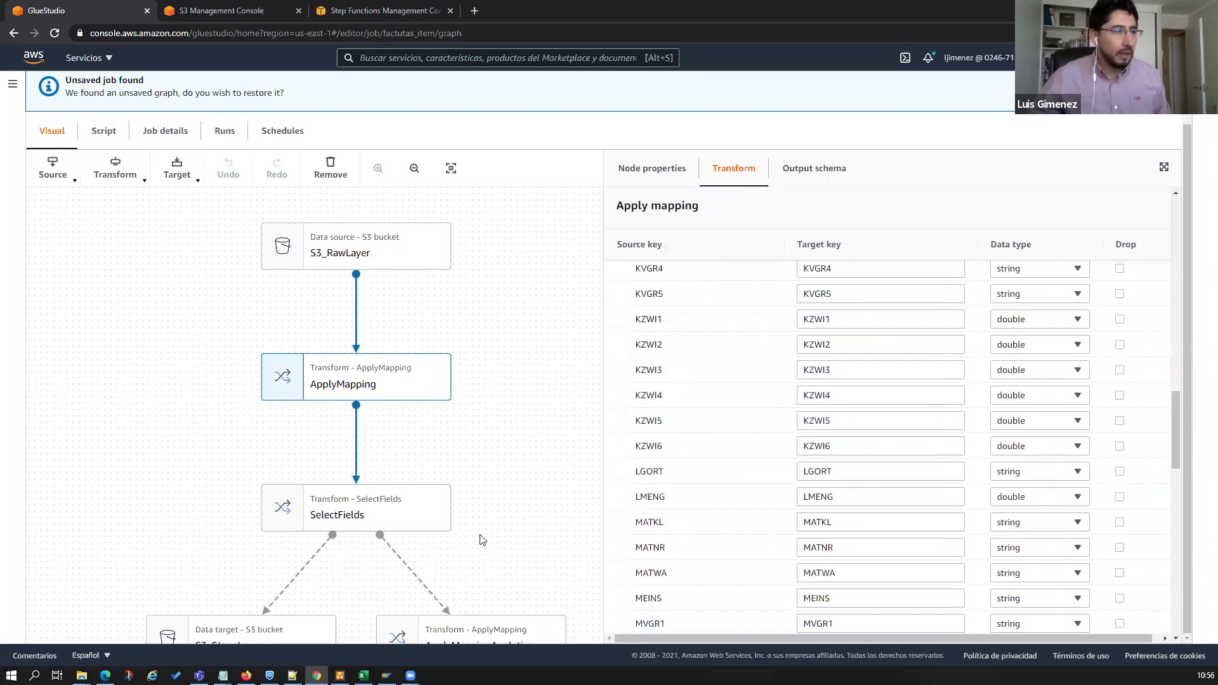
# Inspect the SelectFields node to review which fields are selected and their data types.
pyautogui.click(390, 530)
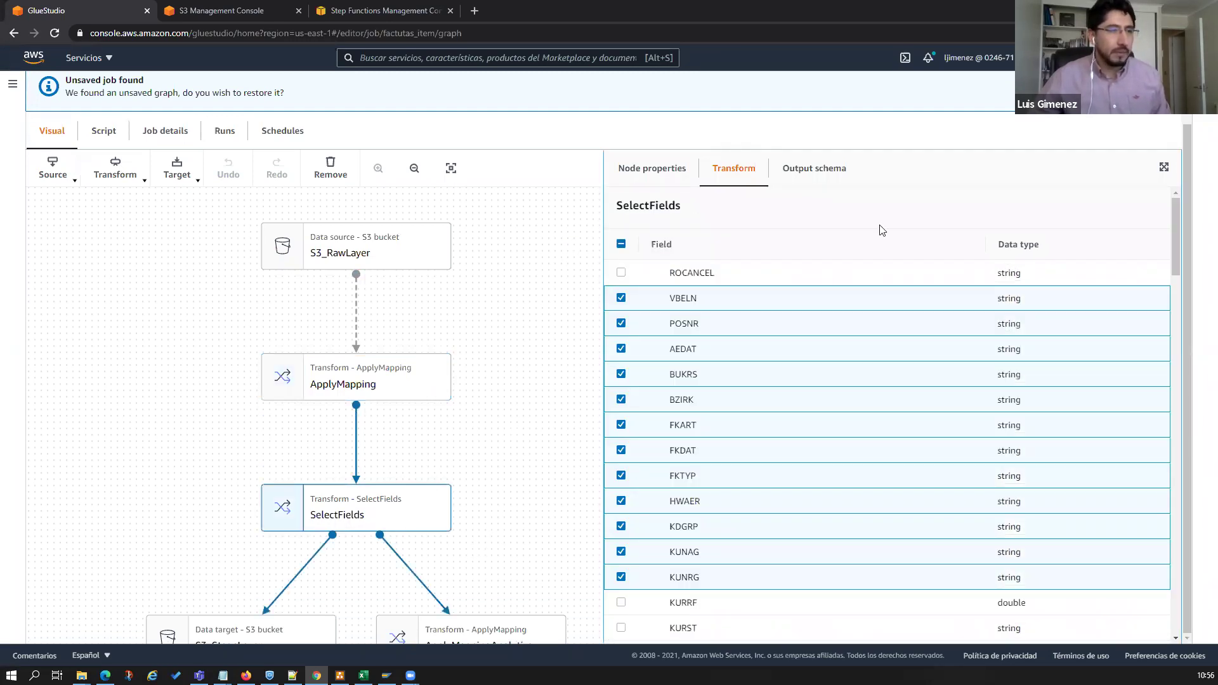
pyautogui.moveTo(1176, 226); pyautogui.dragTo(1176, 352)
pyautogui.scroll(-1, 1175, 353)
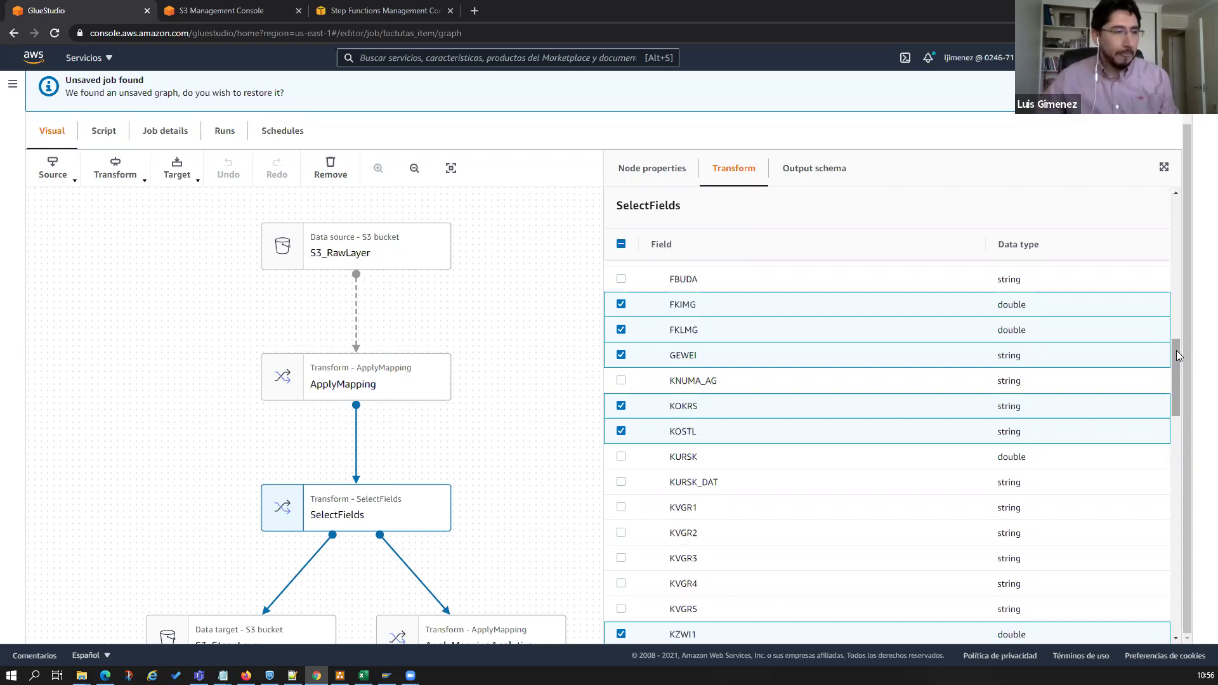
# Examine the S3_StageLayer target node's S3 location, Data Catalog database options and table name.
pyautogui.moveTo(528, 469); pyautogui.dragTo(516, 302)
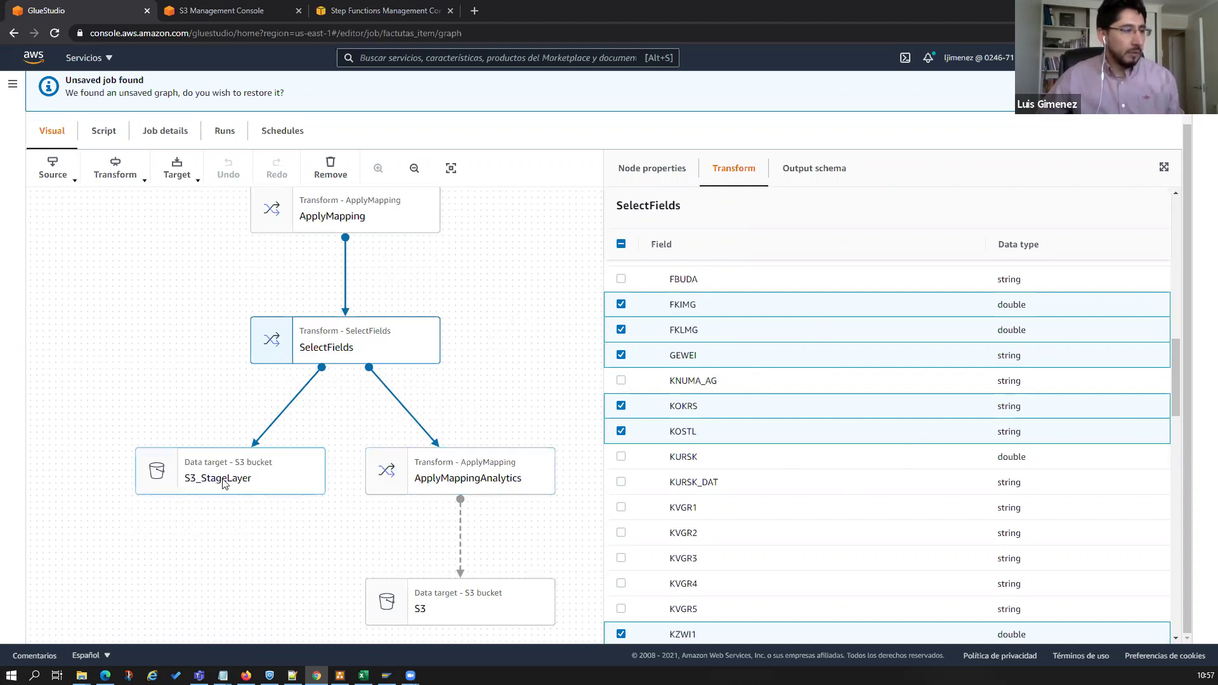
pyautogui.click(224, 484)
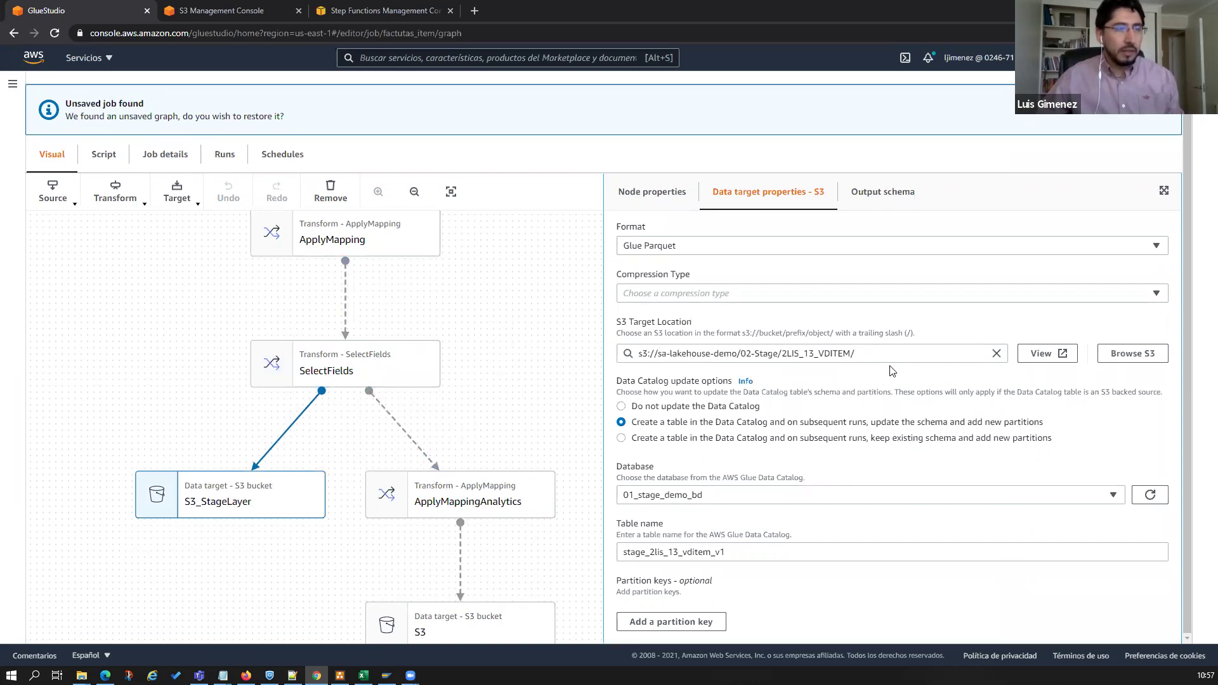
pyautogui.moveTo(888, 354); pyautogui.dragTo(626, 354)
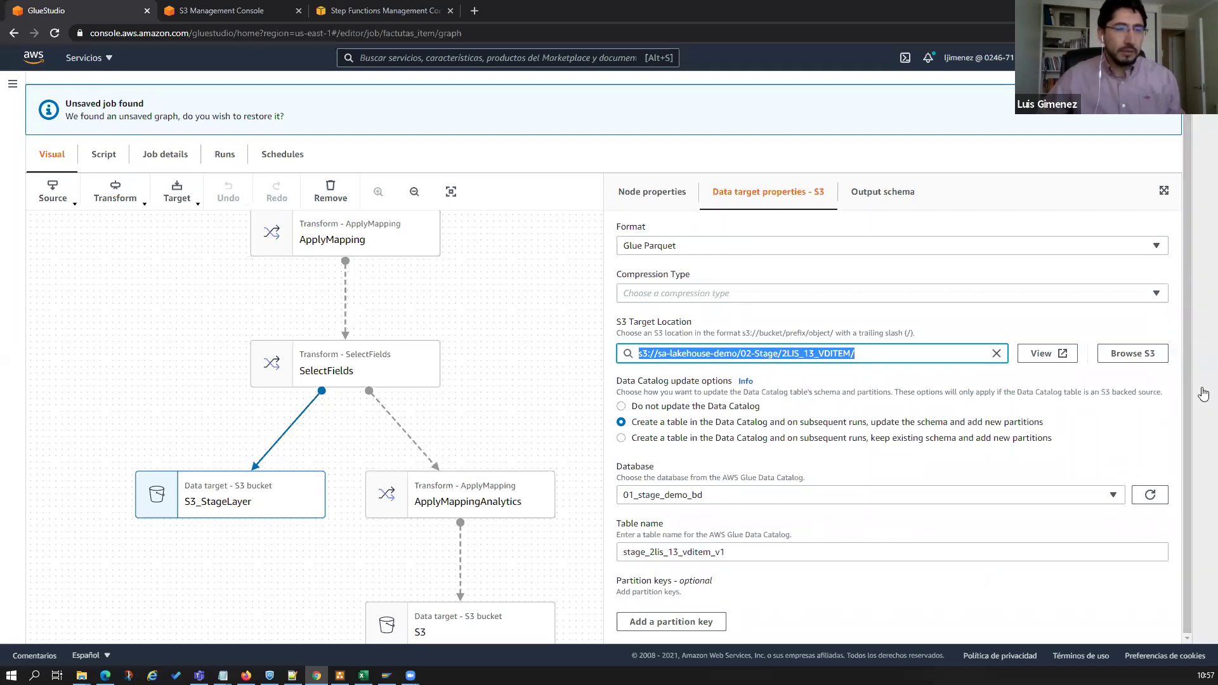
pyautogui.click(742, 501)
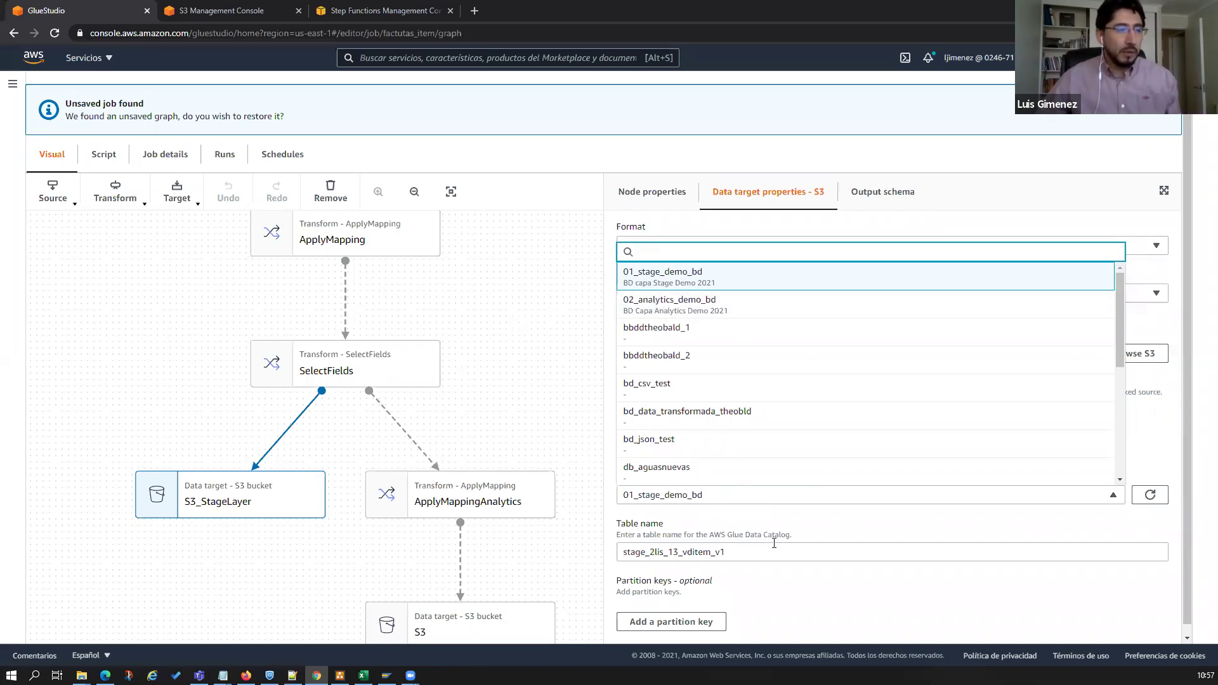
pyautogui.click(836, 528)
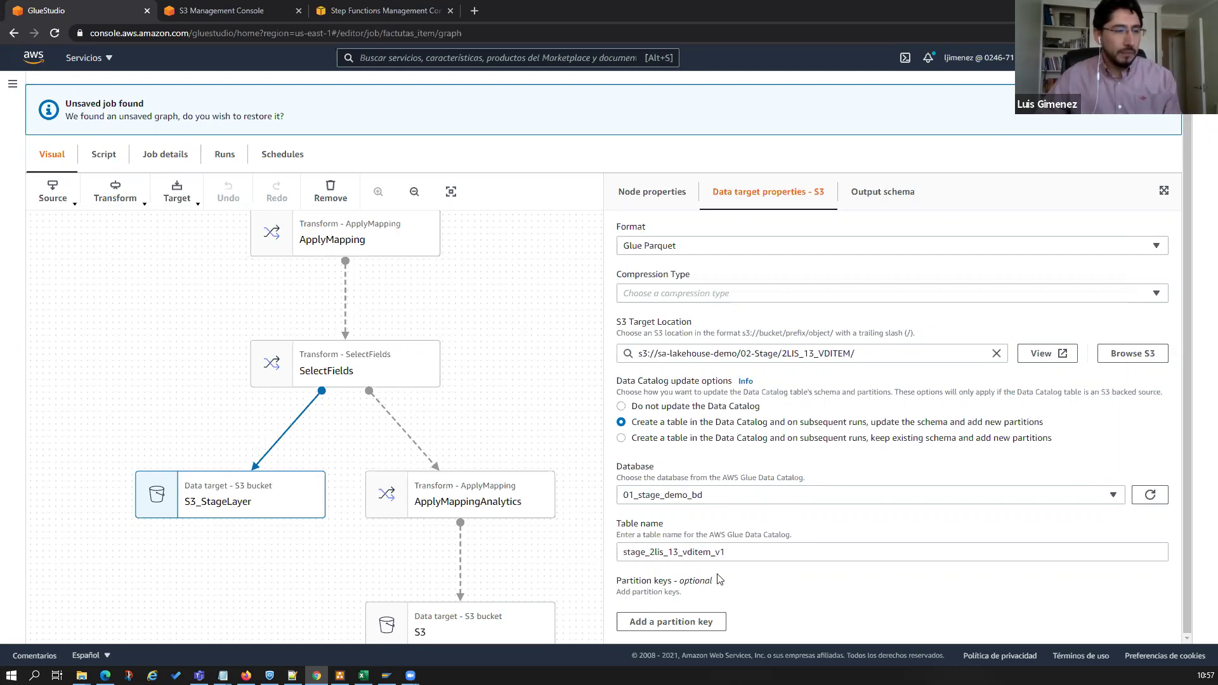
pyautogui.click(737, 552)
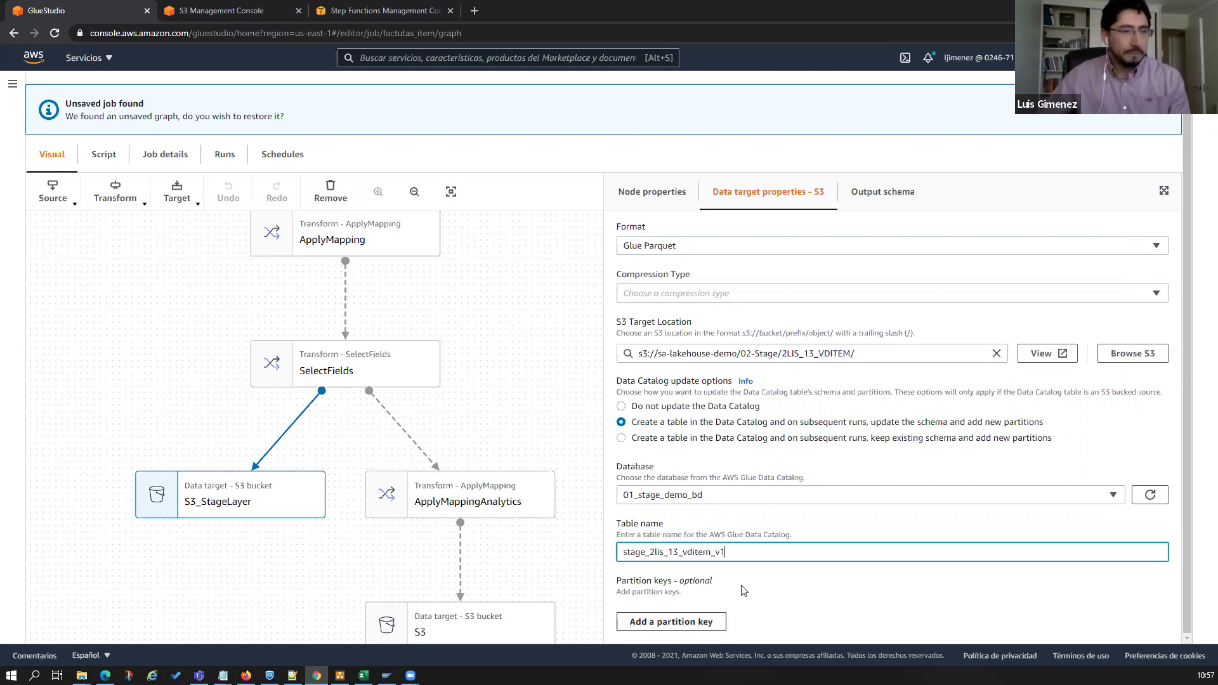
# View the S3_StageLayer node's name, type and parents, and open the ApplyMappingAnalytics field mapping.
pyautogui.click(646, 194)
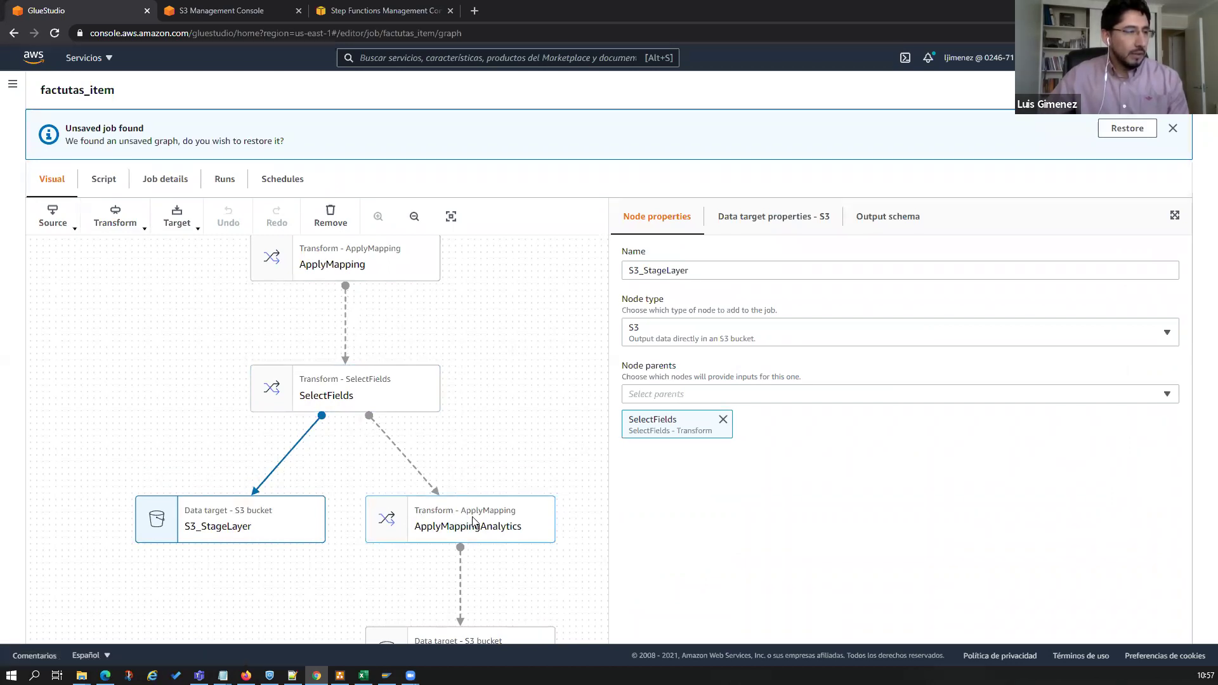
pyautogui.click(495, 521)
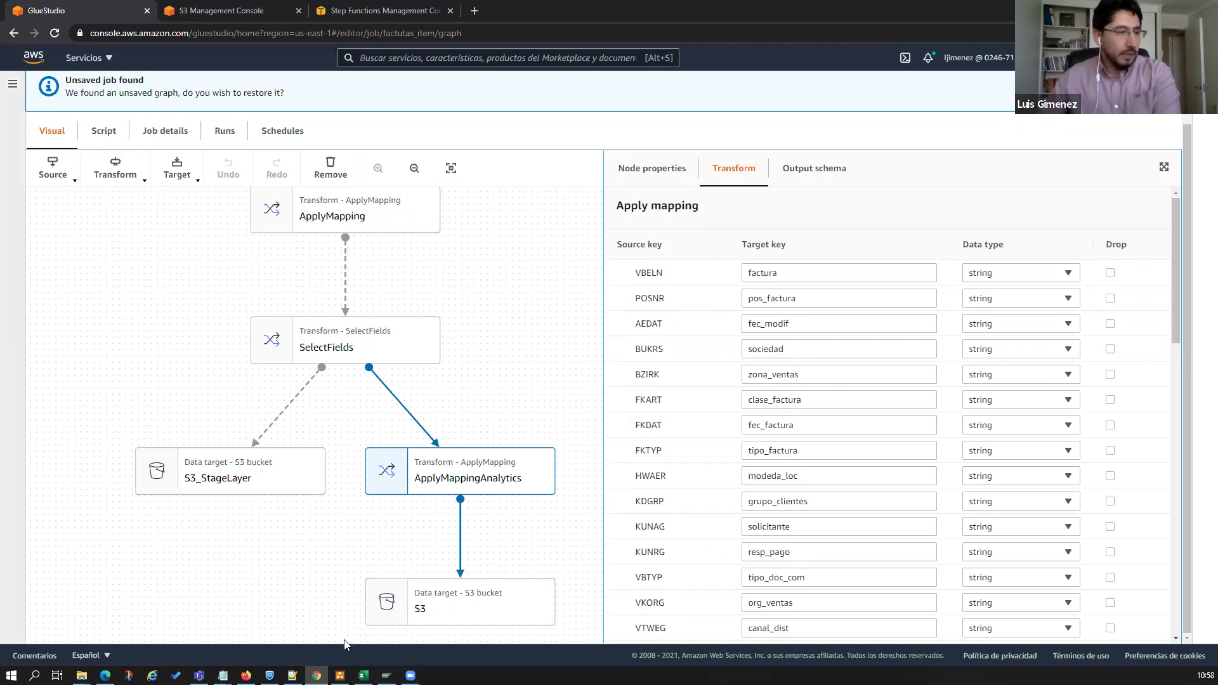
# Review the final S3 target node's format, S3 location and Data Catalog settings, and read through the job's generated script.
pyautogui.click(454, 605)
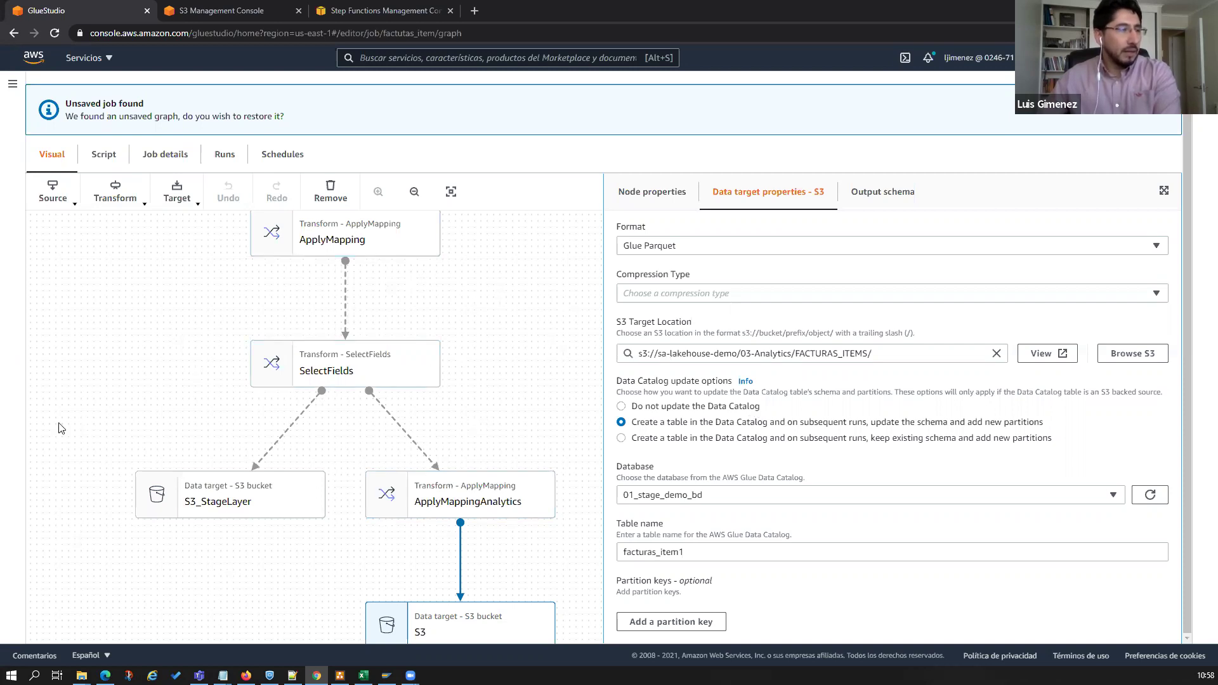
pyautogui.click(108, 156)
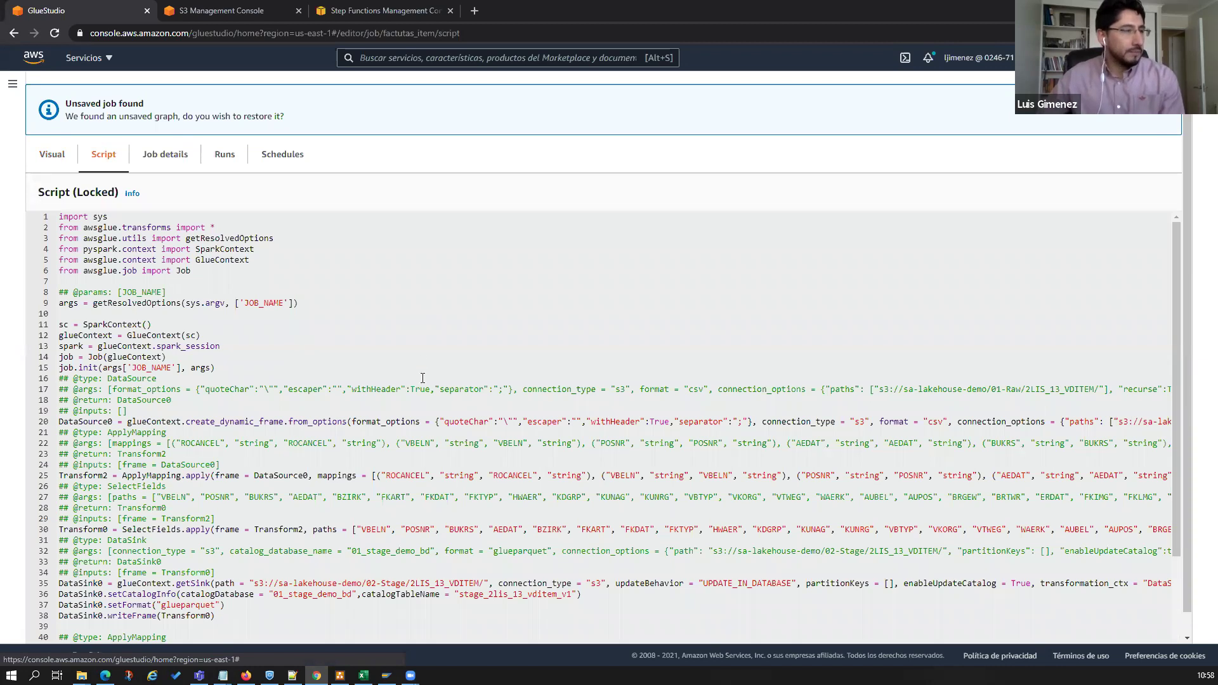
pyautogui.scroll(-2, 203, 447)
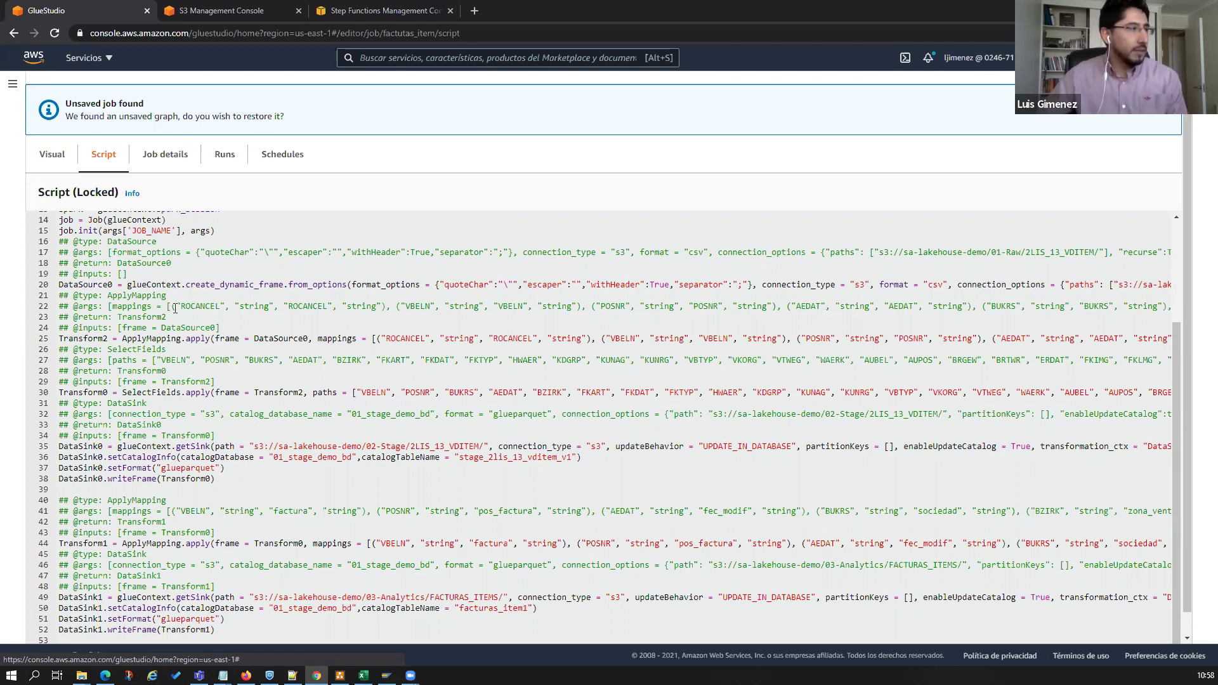
pyautogui.click(51, 155)
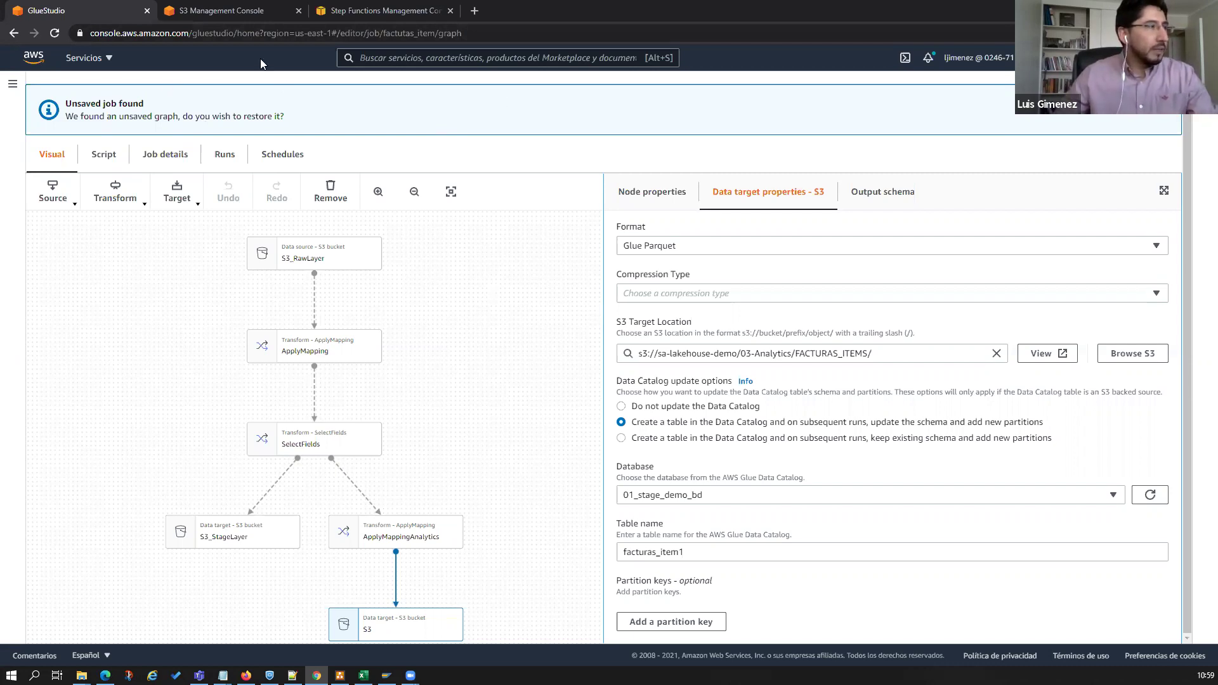
# Return to the AWS console home page and review the Athena and QuickSight consumption block in the draw.io architecture diagram.
pyautogui.click(37, 66)
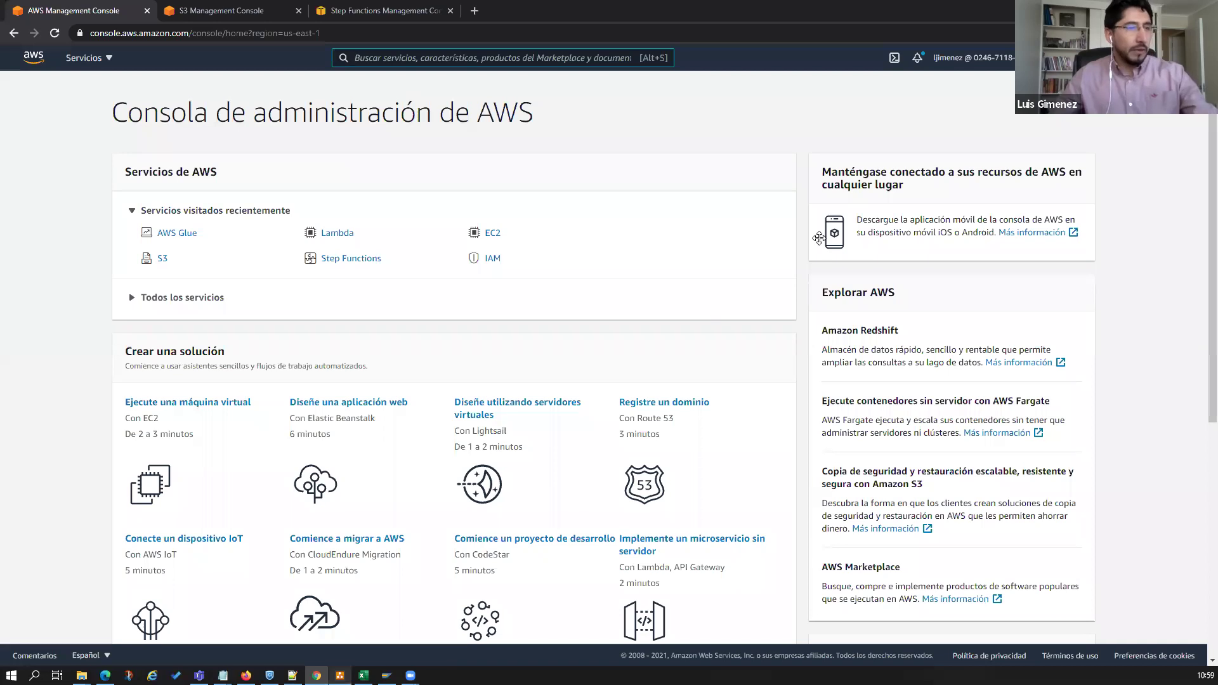
pyautogui.hotkey('alt', 'Tab')
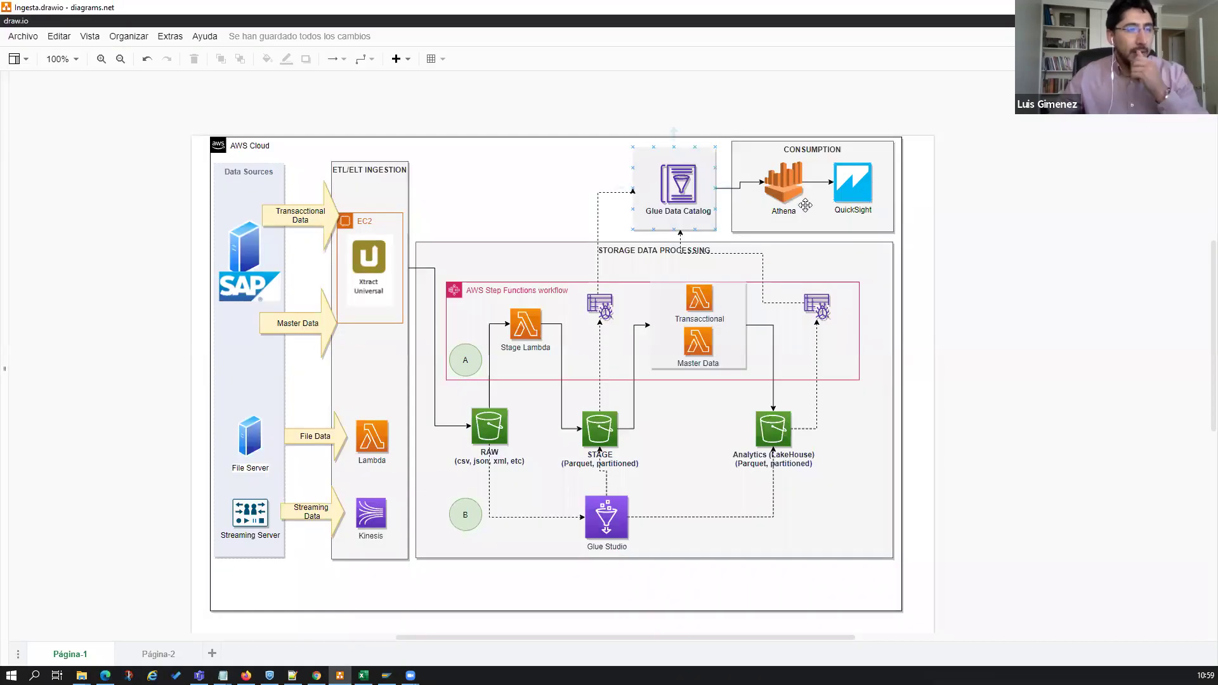
pyautogui.click(780, 202)
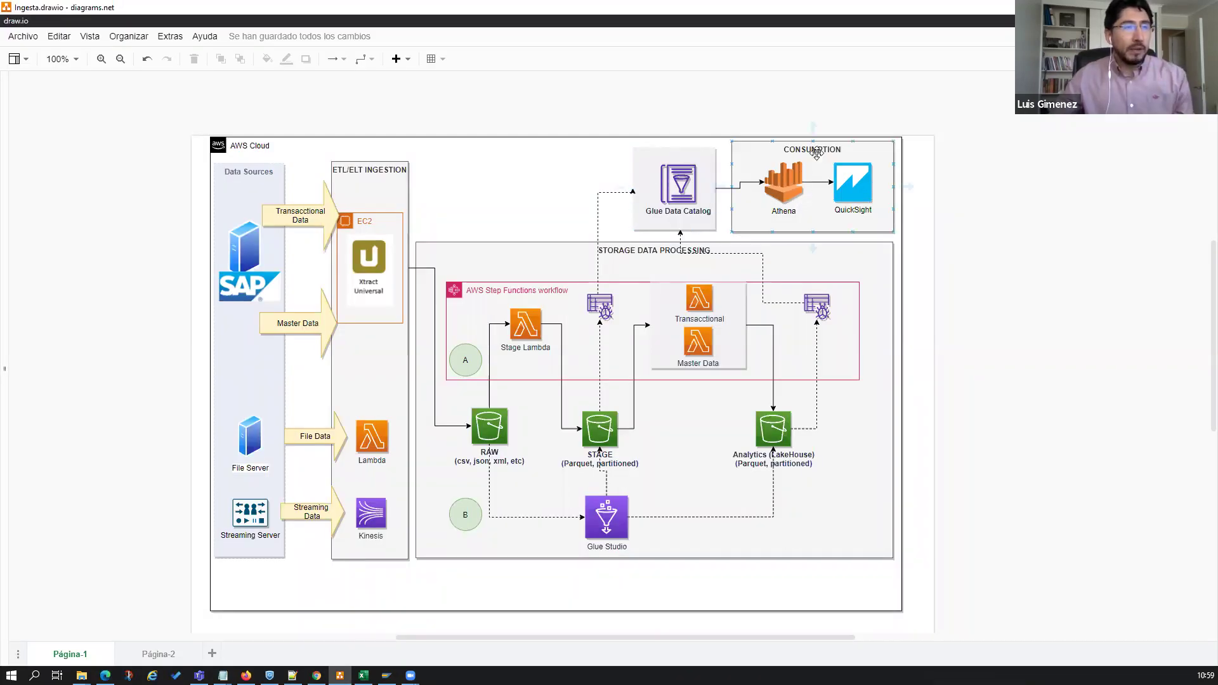
pyautogui.click(802, 167)
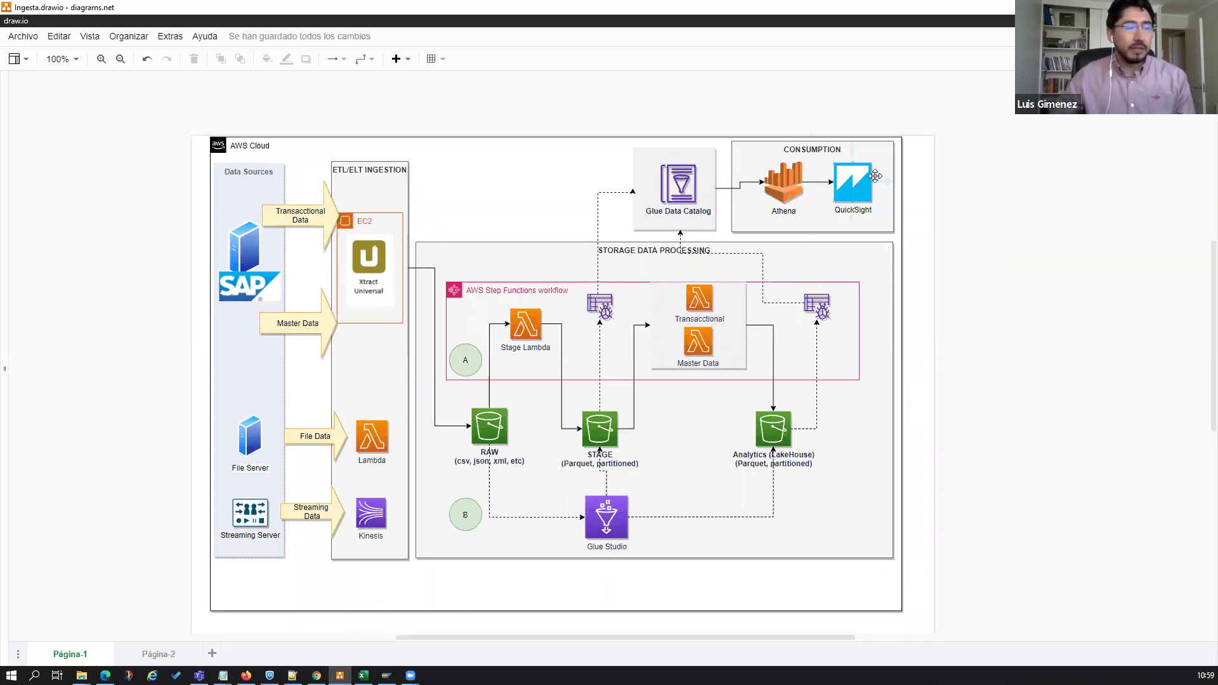
pyautogui.click(816, 194)
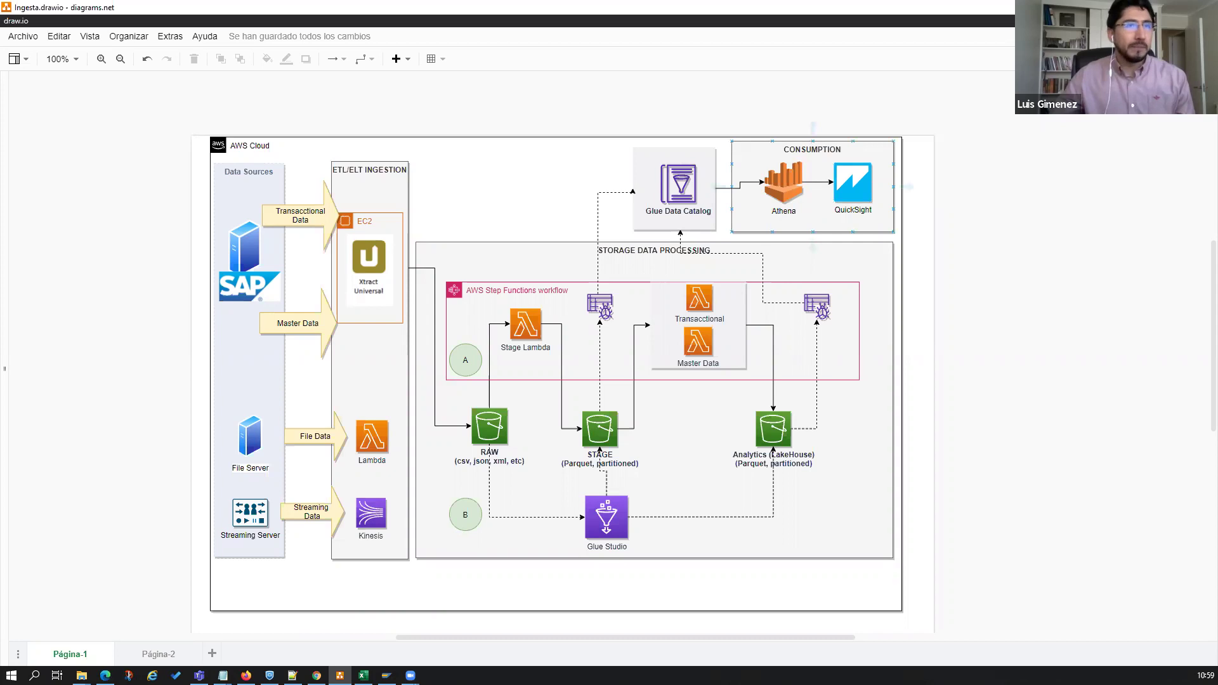
# Switch back to the AWS console, search the services for Athena and open its query editor.
pyautogui.hotkey('alt', 'Tab')
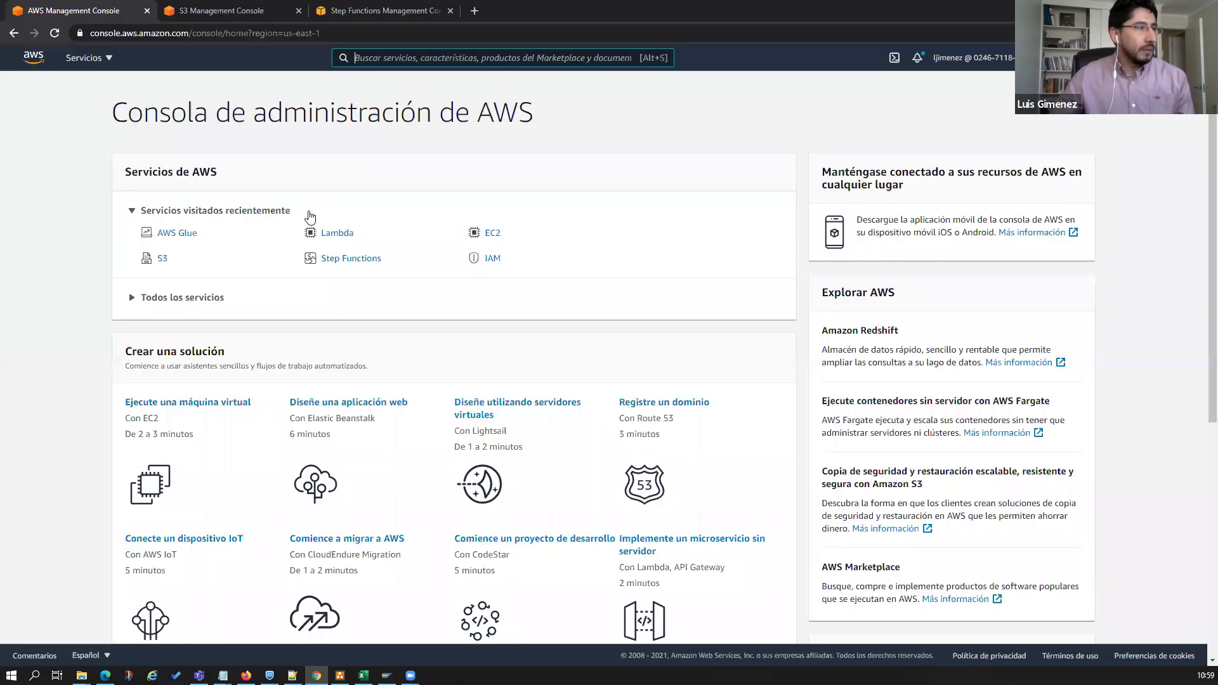
pyautogui.click(376, 58)
pyautogui.write('AThena')
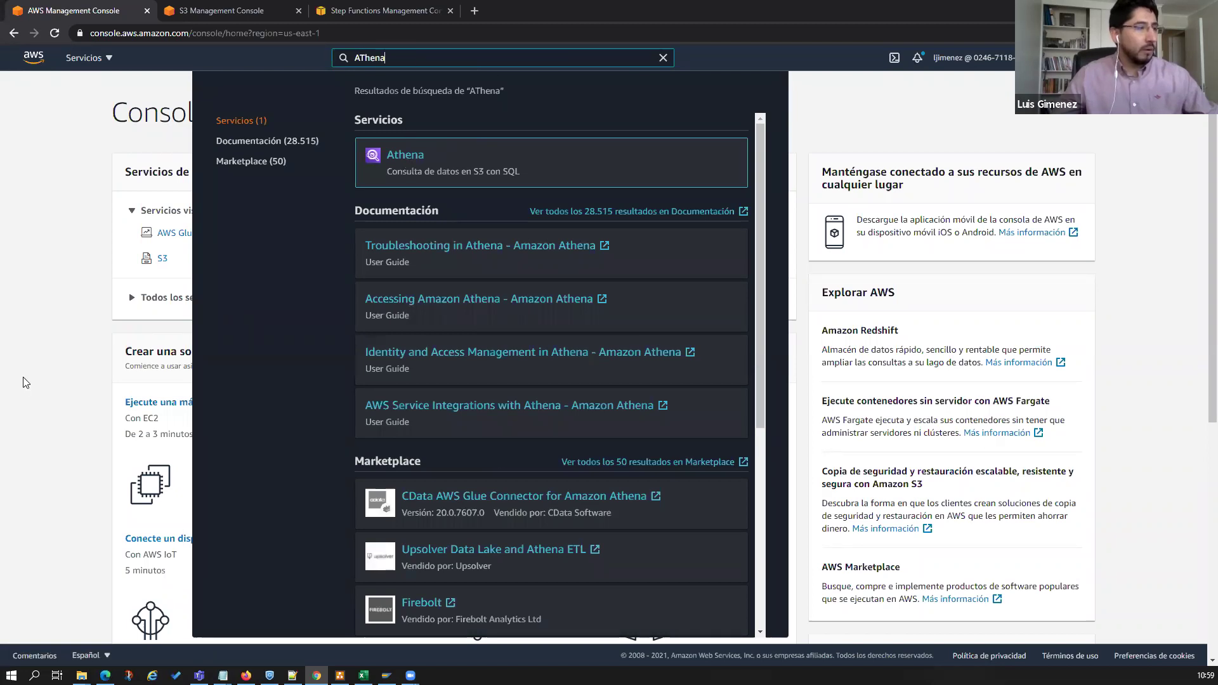
pyautogui.click(155, 300)
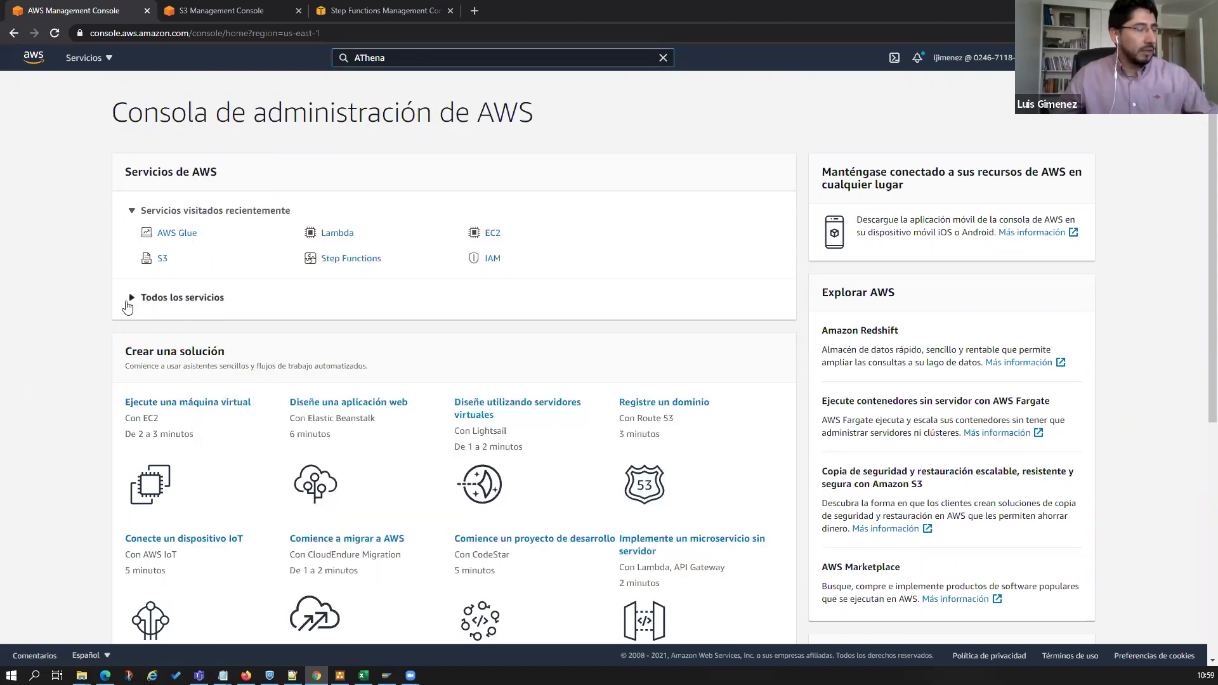
pyautogui.click(399, 61)
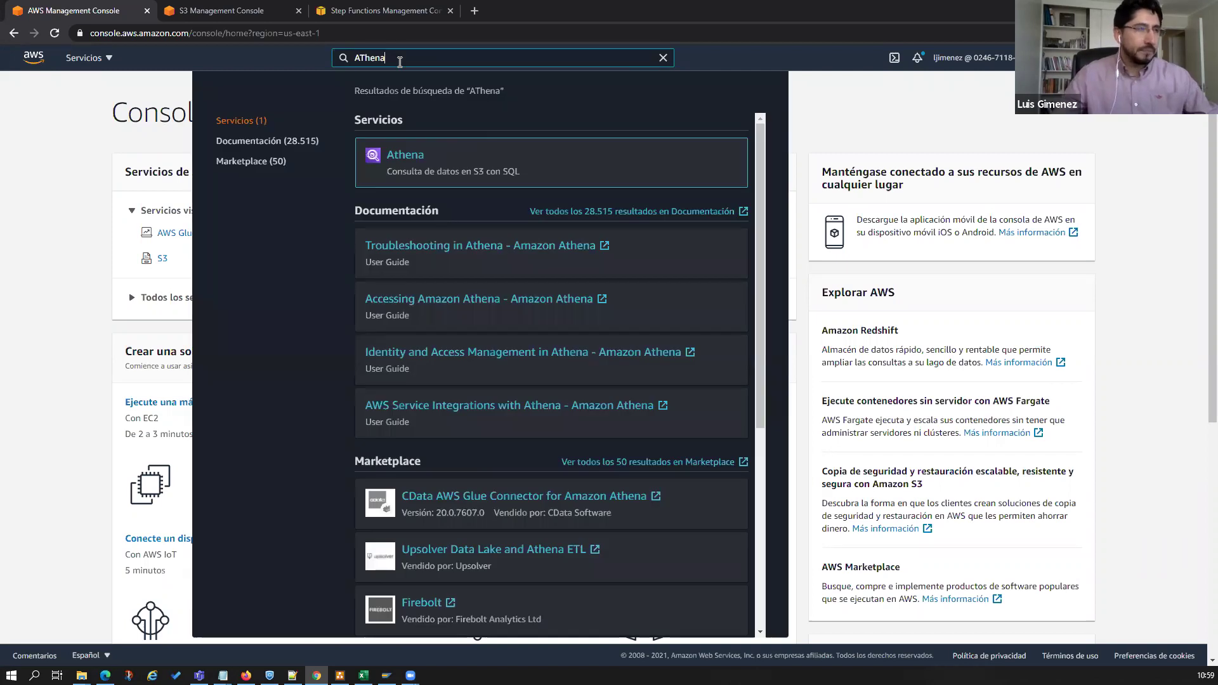
pyautogui.click(406, 157)
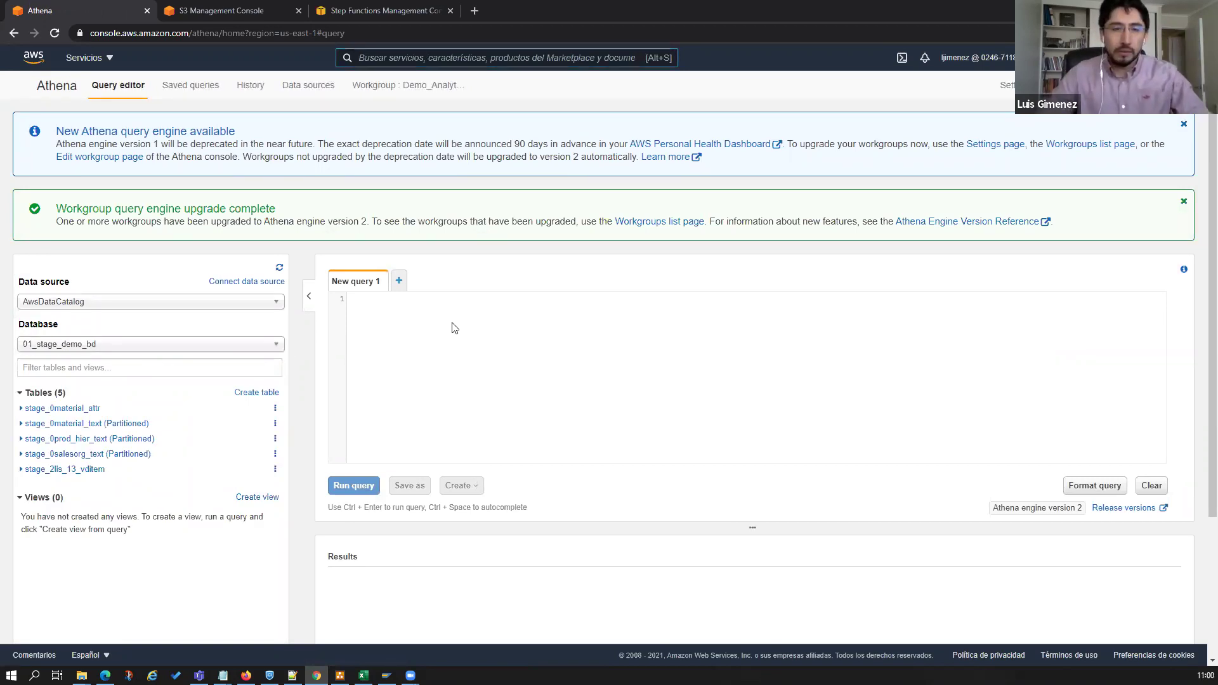
# Dismiss the notices above the query editor and choose AwsDataCatalog as the data source.
pyautogui.click(395, 308)
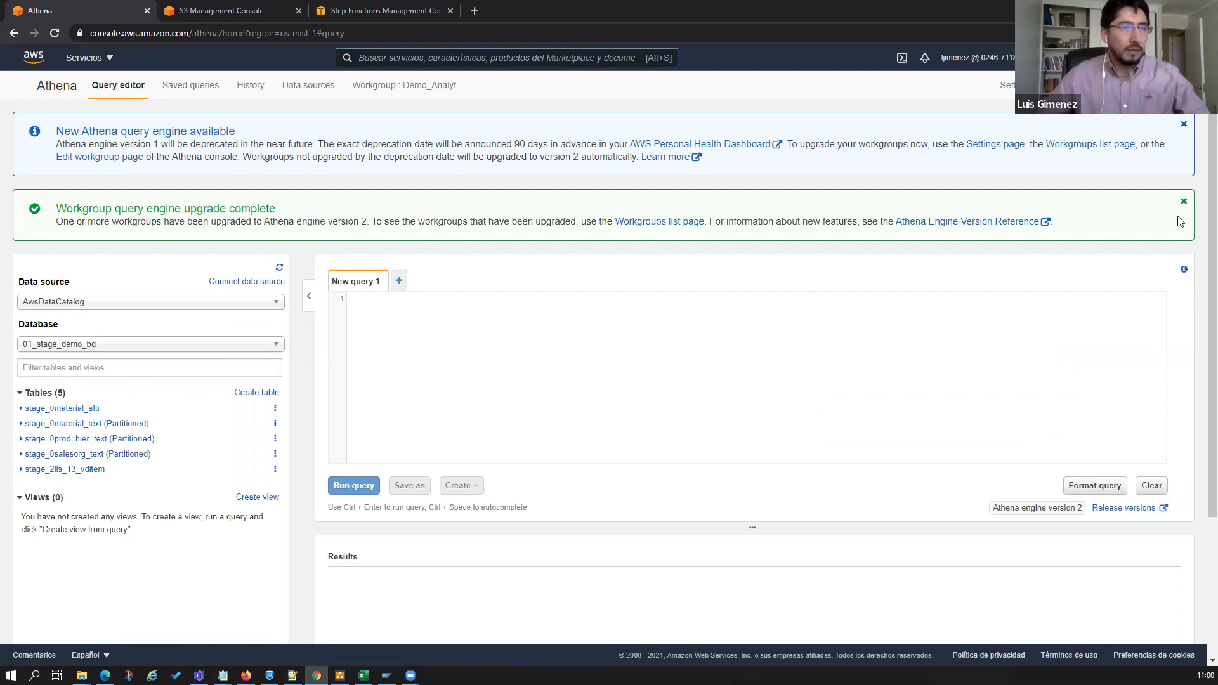
pyautogui.click(1184, 125)
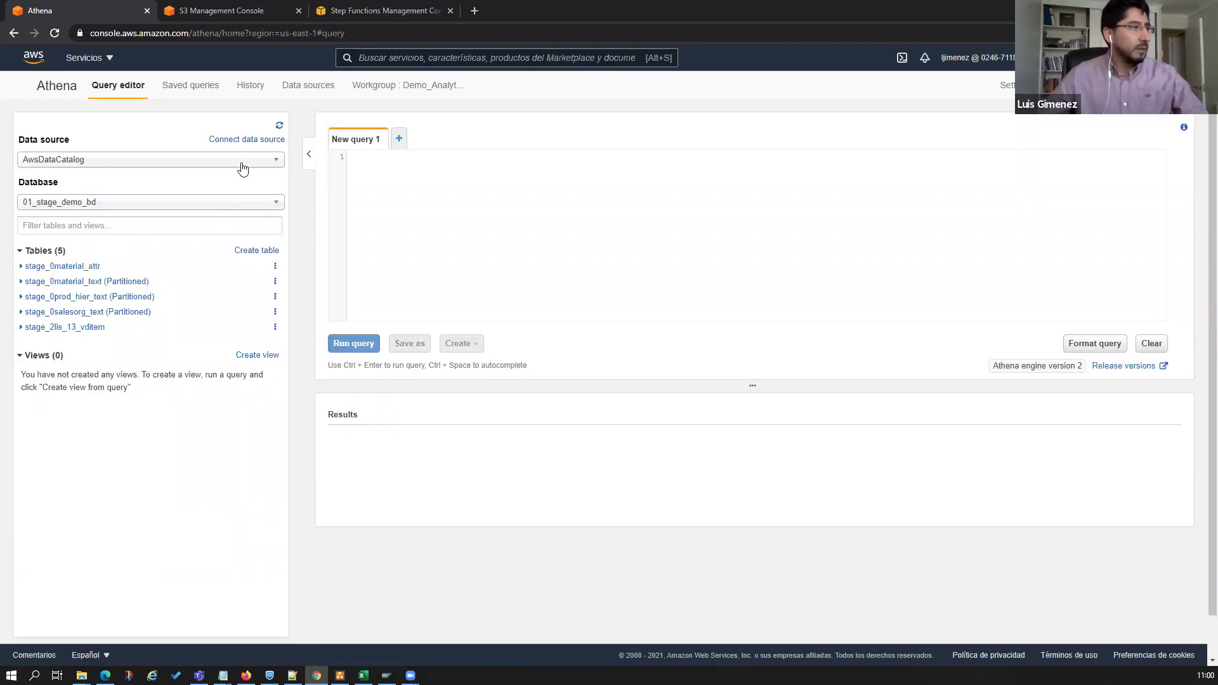
pyautogui.click(117, 162)
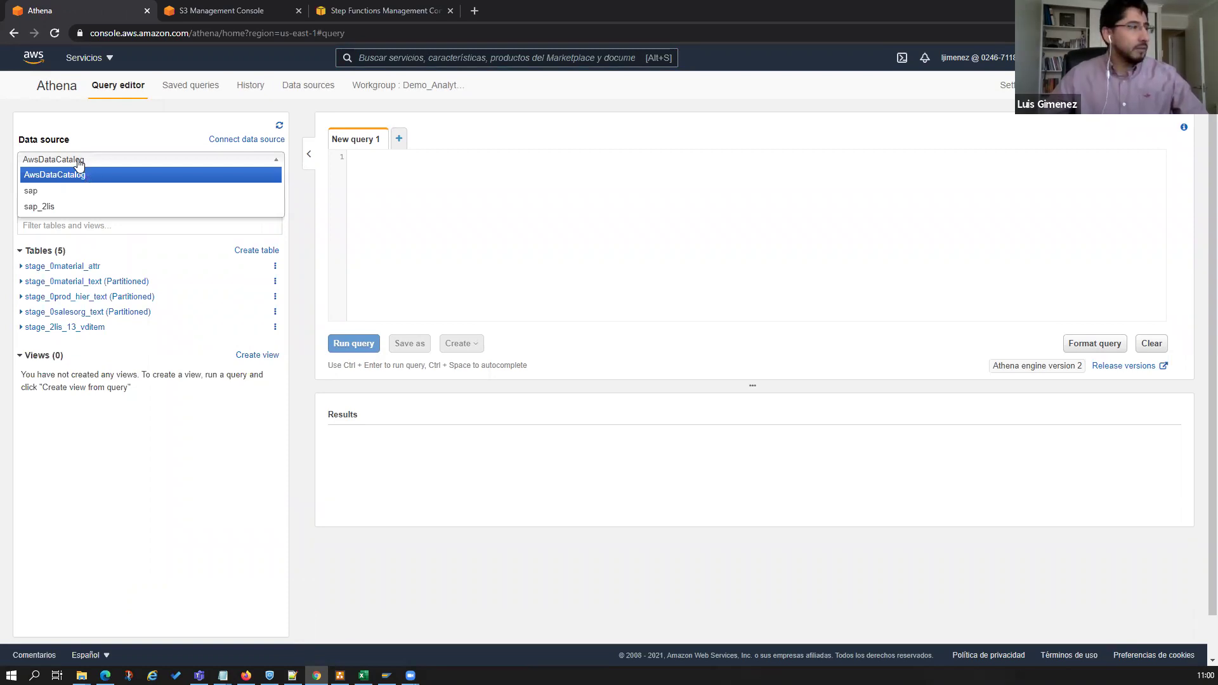
pyautogui.click(78, 174)
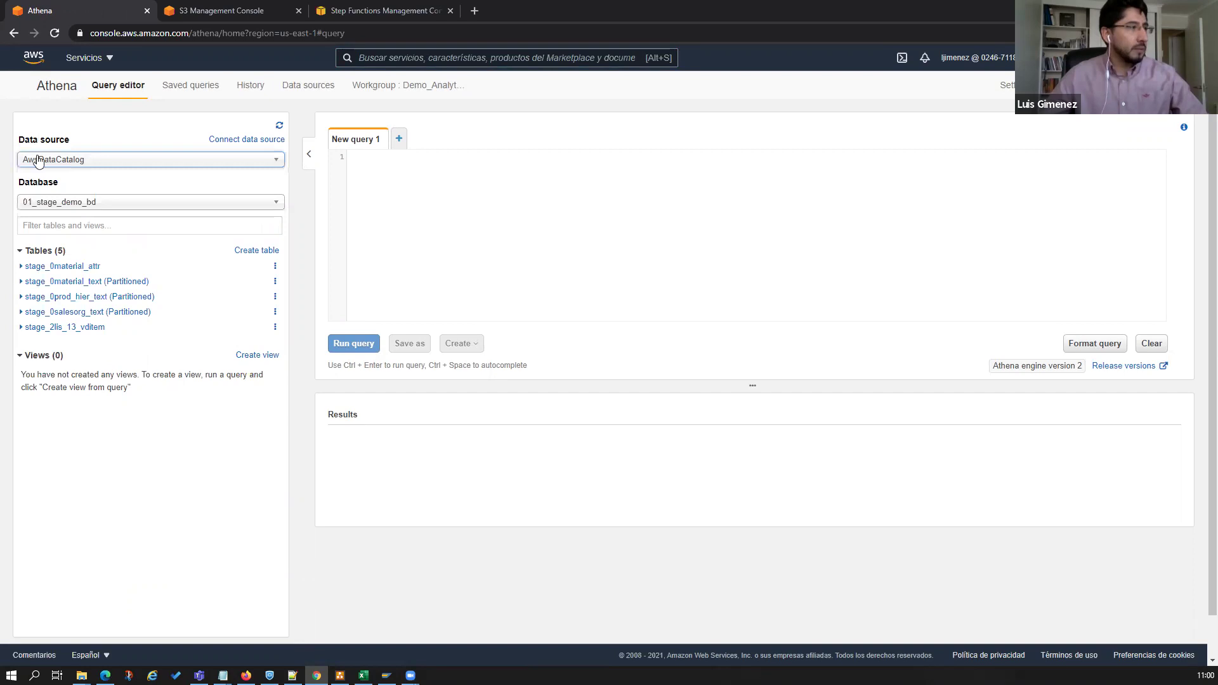
# Glance at the draw.io architecture diagram and set the Athena database to 02_analytics_demo_bd.
pyautogui.click(238, 210)
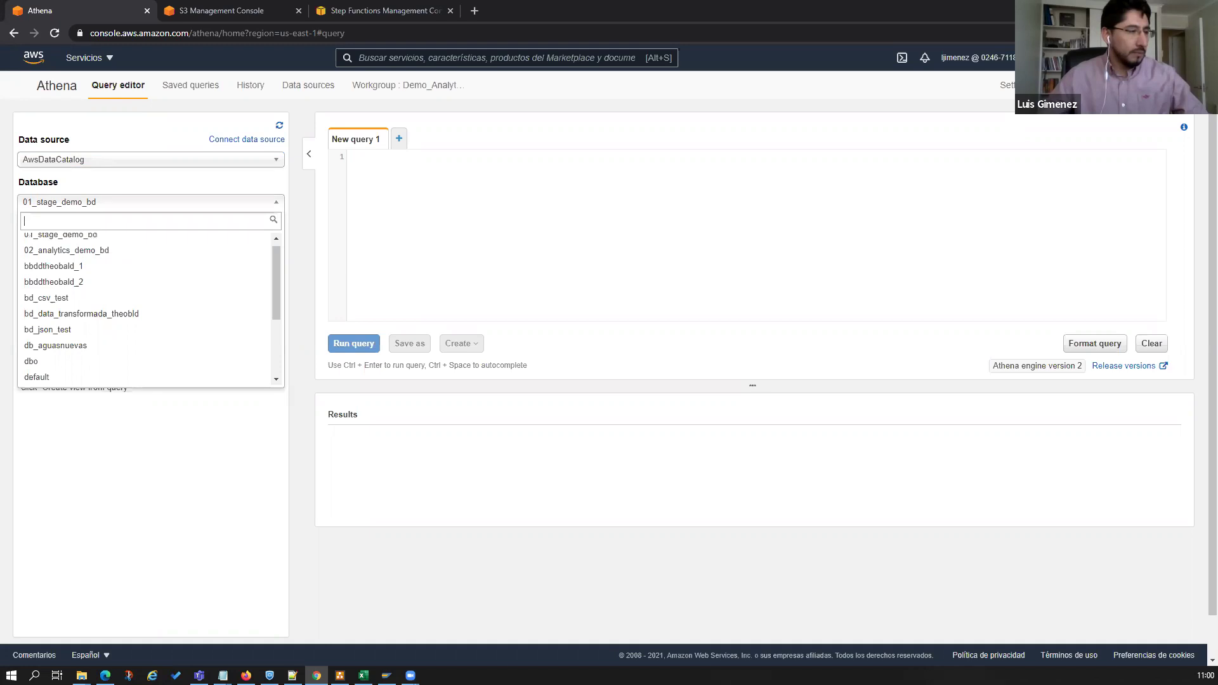
pyautogui.hotkey('alt', 'Tab')
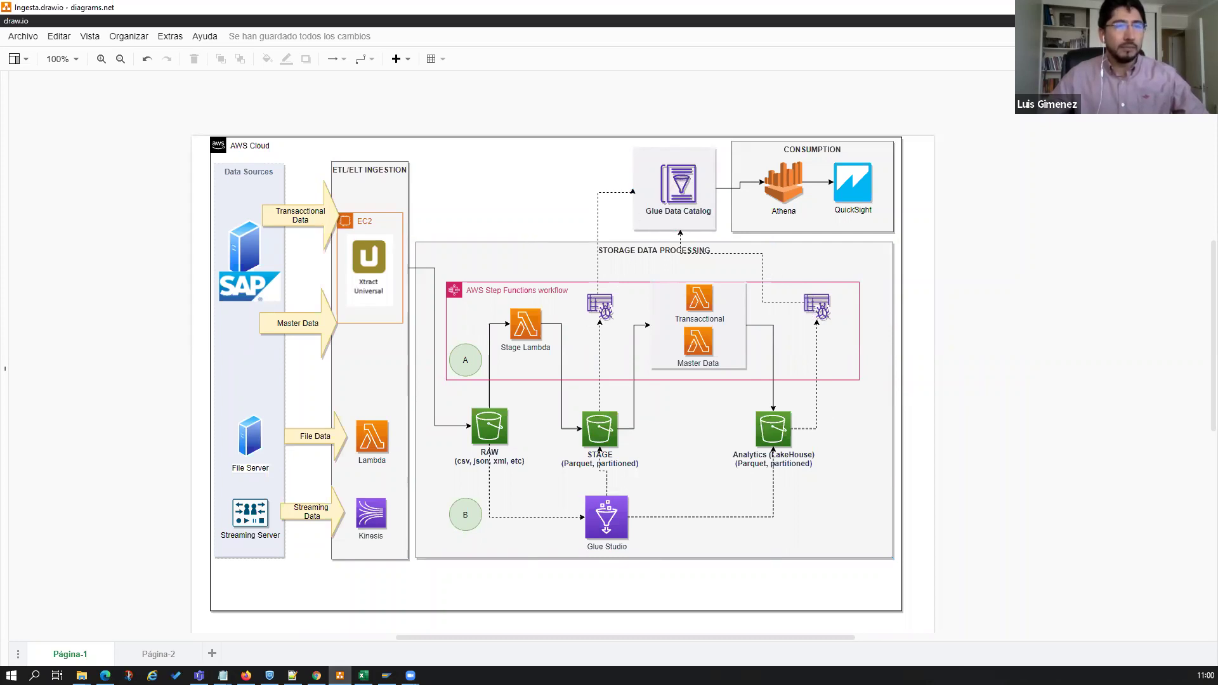
pyautogui.hotkey('alt', 'Tab')
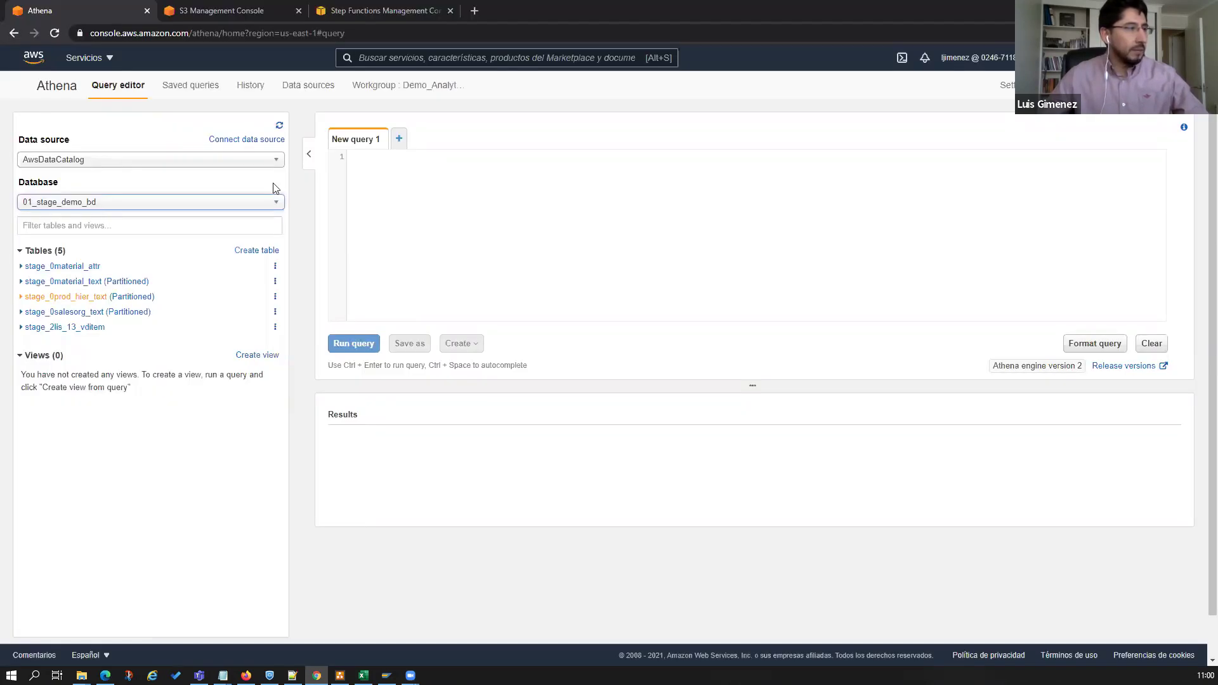
pyautogui.click(271, 207)
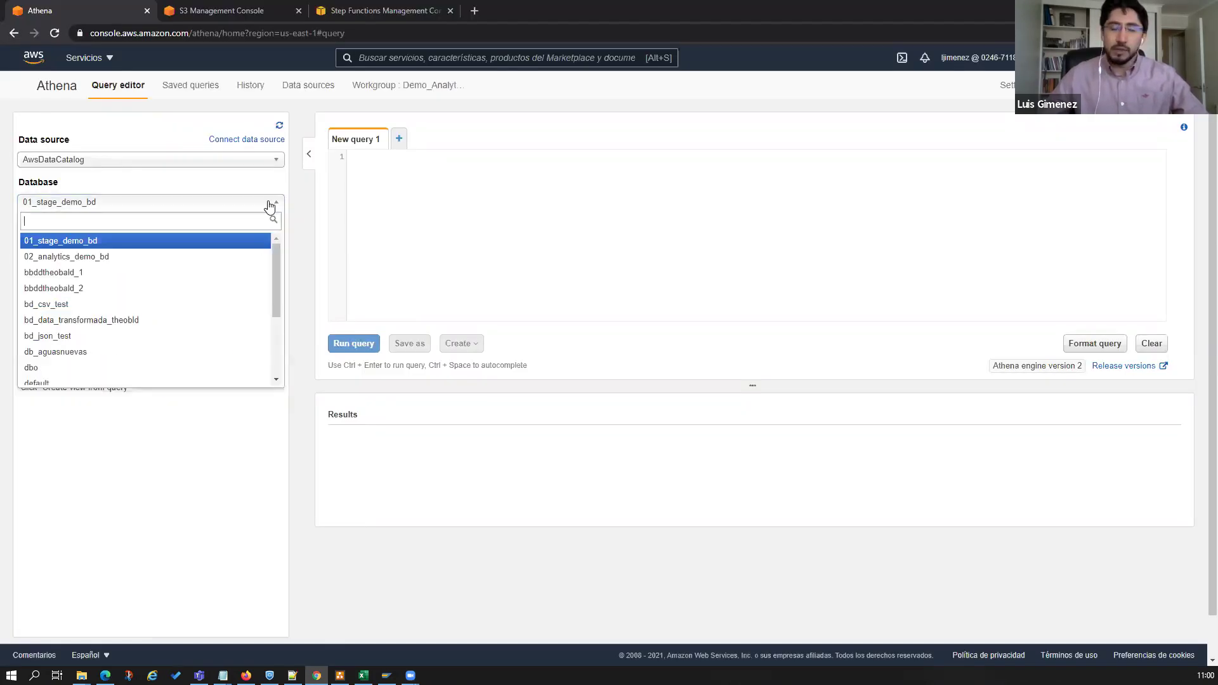
pyautogui.click(105, 260)
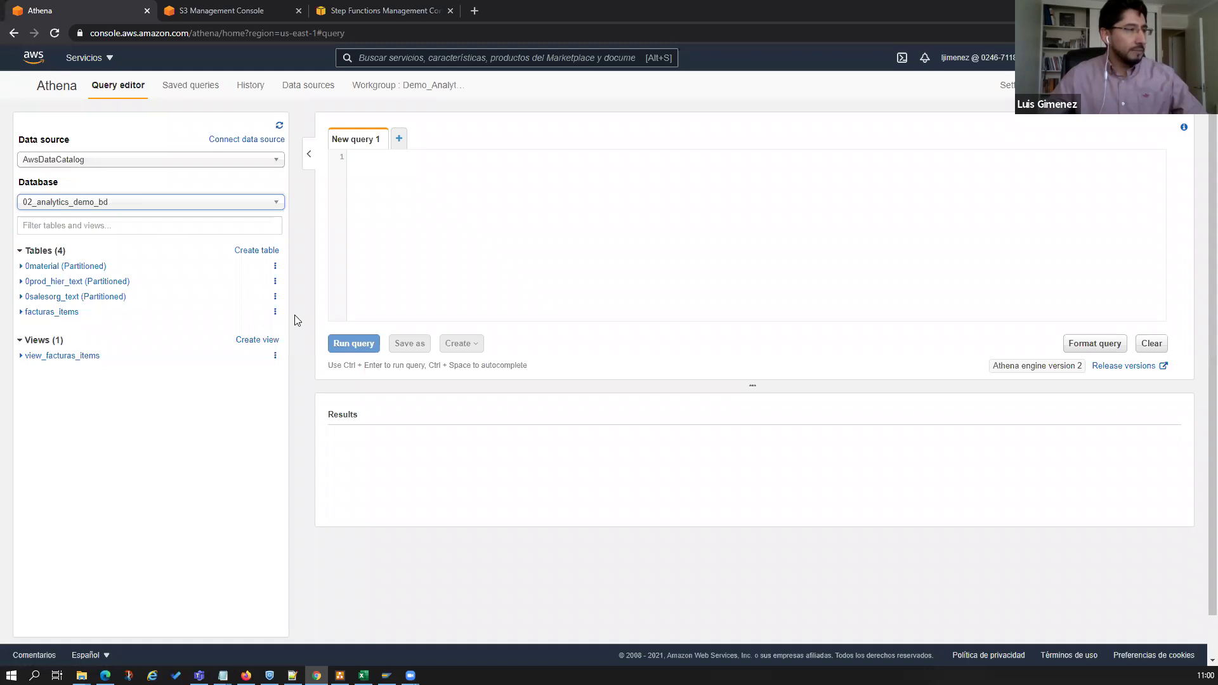
# Preview 10 rows of the facturas_items table, enlarge the results area and highlight the preview's SQL statement.
pyautogui.click(275, 313)
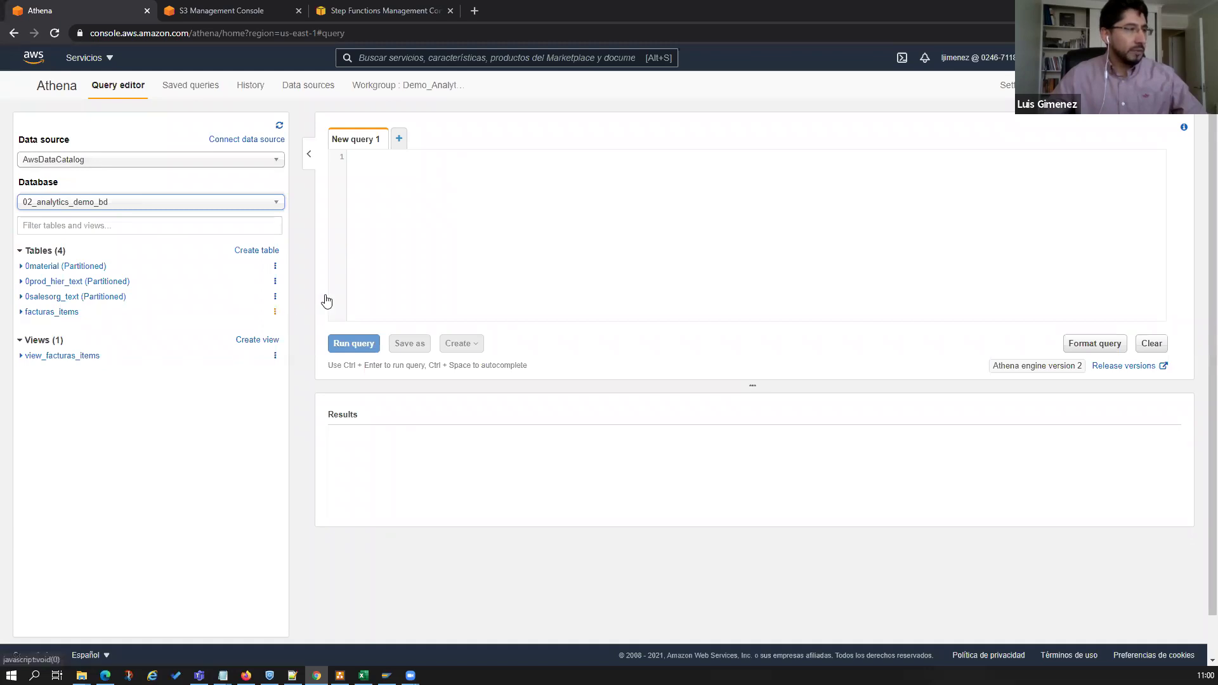
pyautogui.click(327, 295)
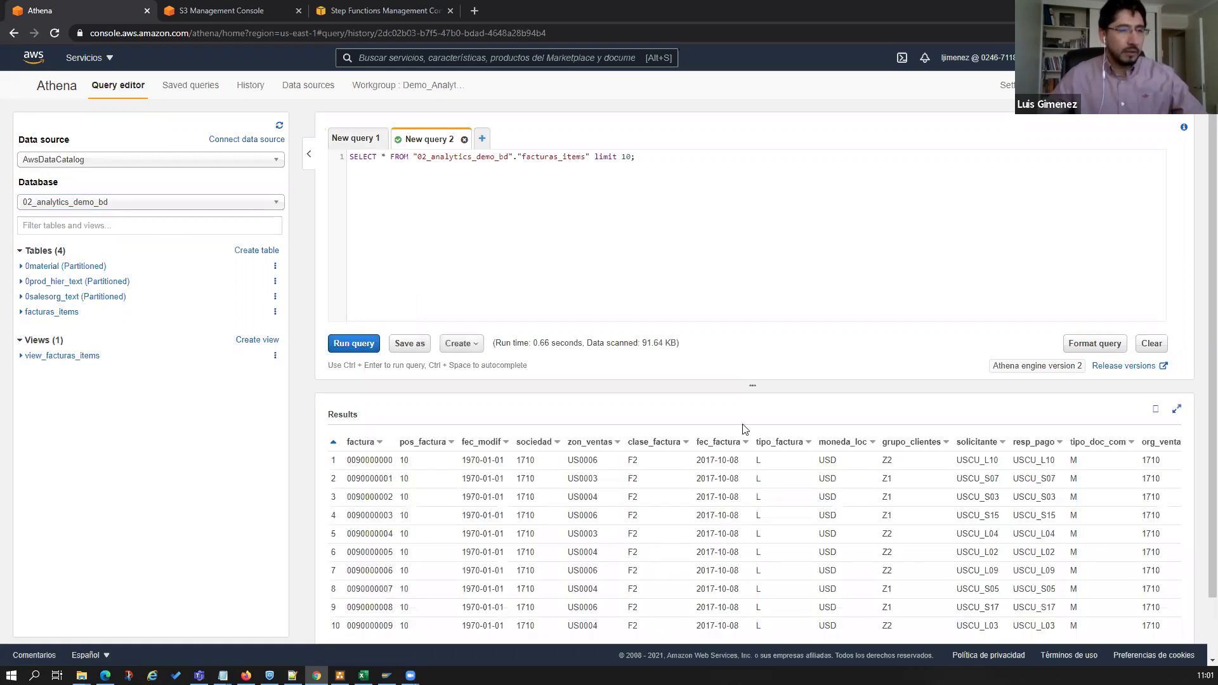
pyautogui.moveTo(755, 388); pyautogui.dragTo(754, 288)
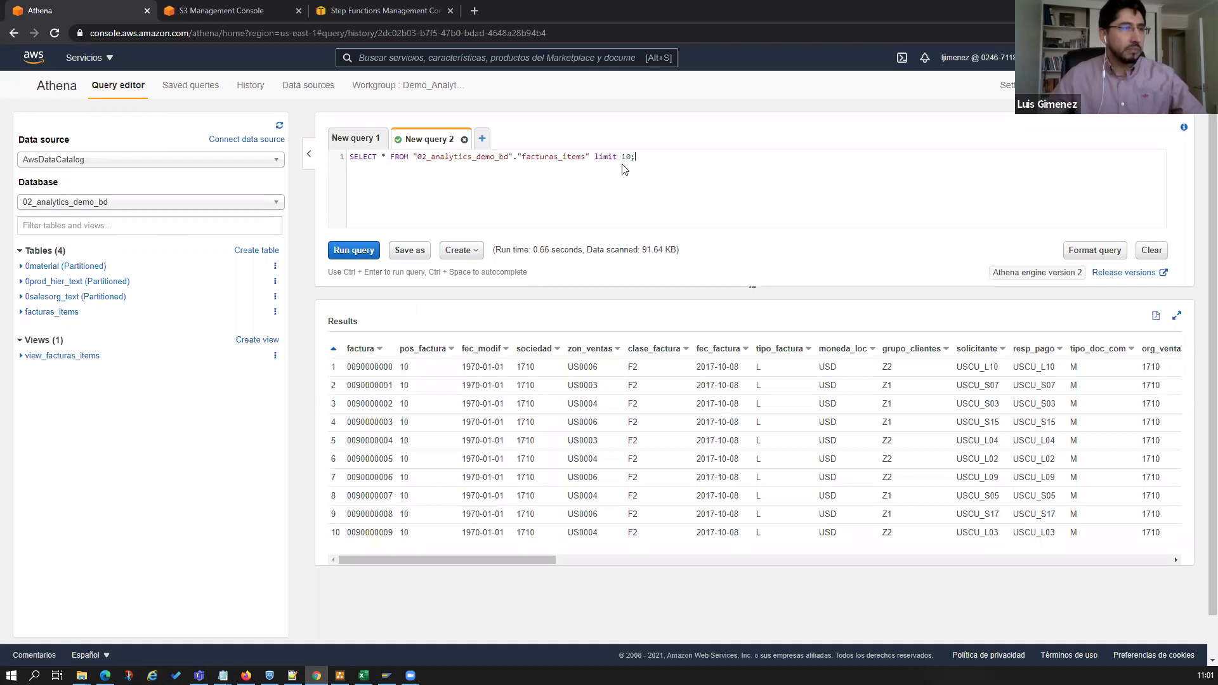
pyautogui.moveTo(390, 154); pyautogui.dragTo(603, 204)
pyautogui.hotkey('ctrl', 'a')
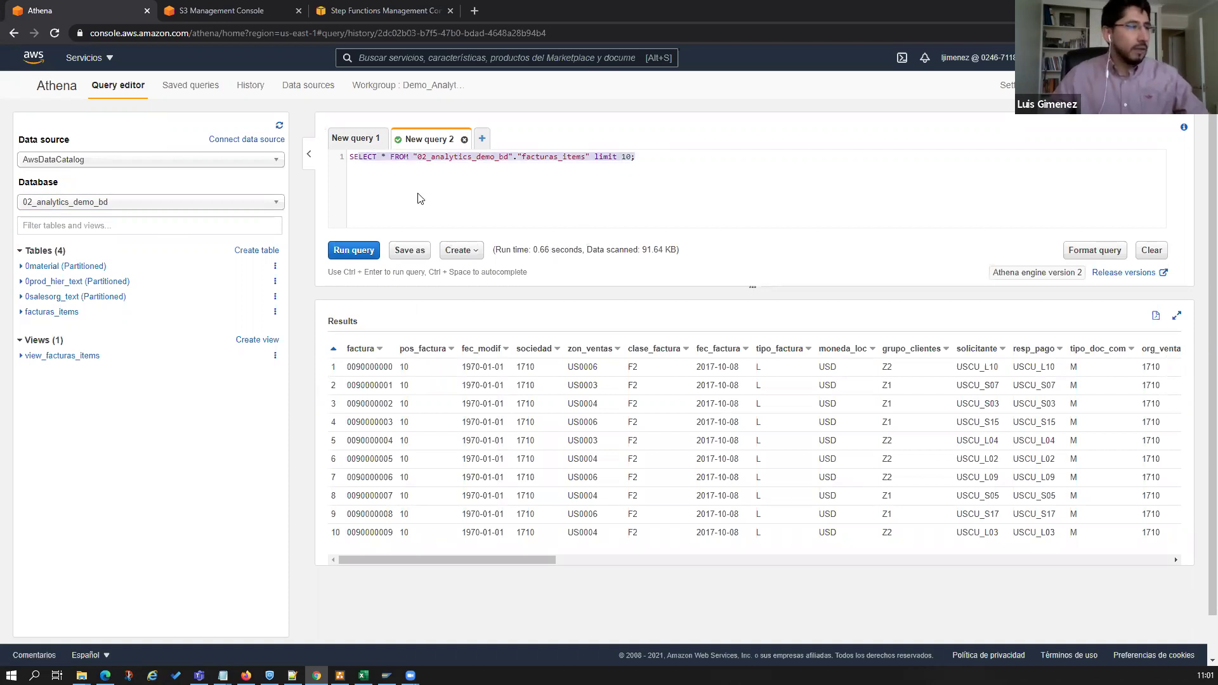
pyautogui.click(409, 172)
pyautogui.hotkey('ctrl', 'a')
pyautogui.press('Right')
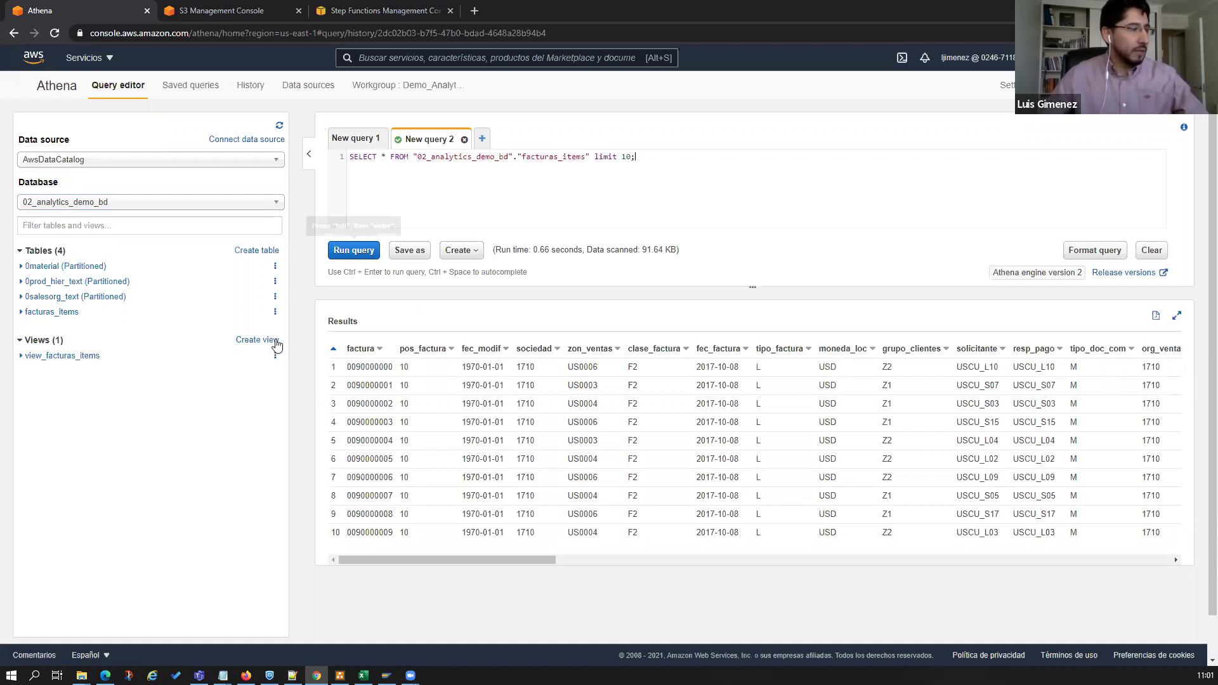
# Expand the columns of view_facturas_items and preview 10 rows of the view.
pyautogui.click(21, 359)
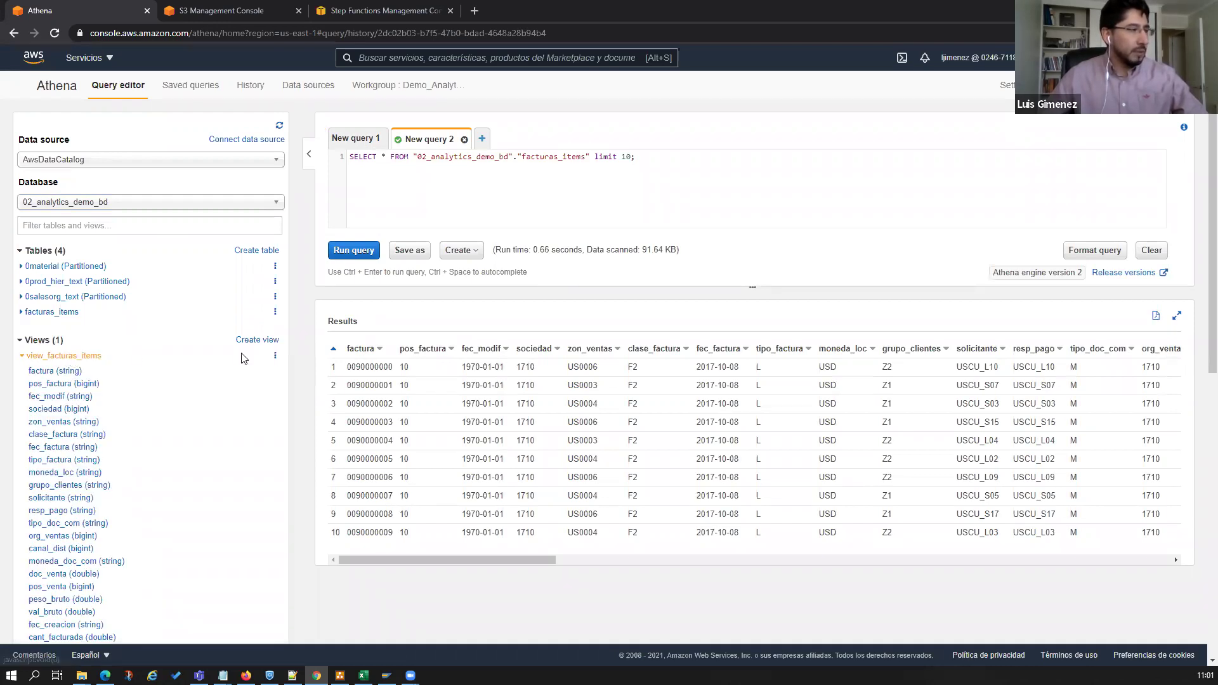
pyautogui.rightClick(276, 356)
pyautogui.click(275, 356)
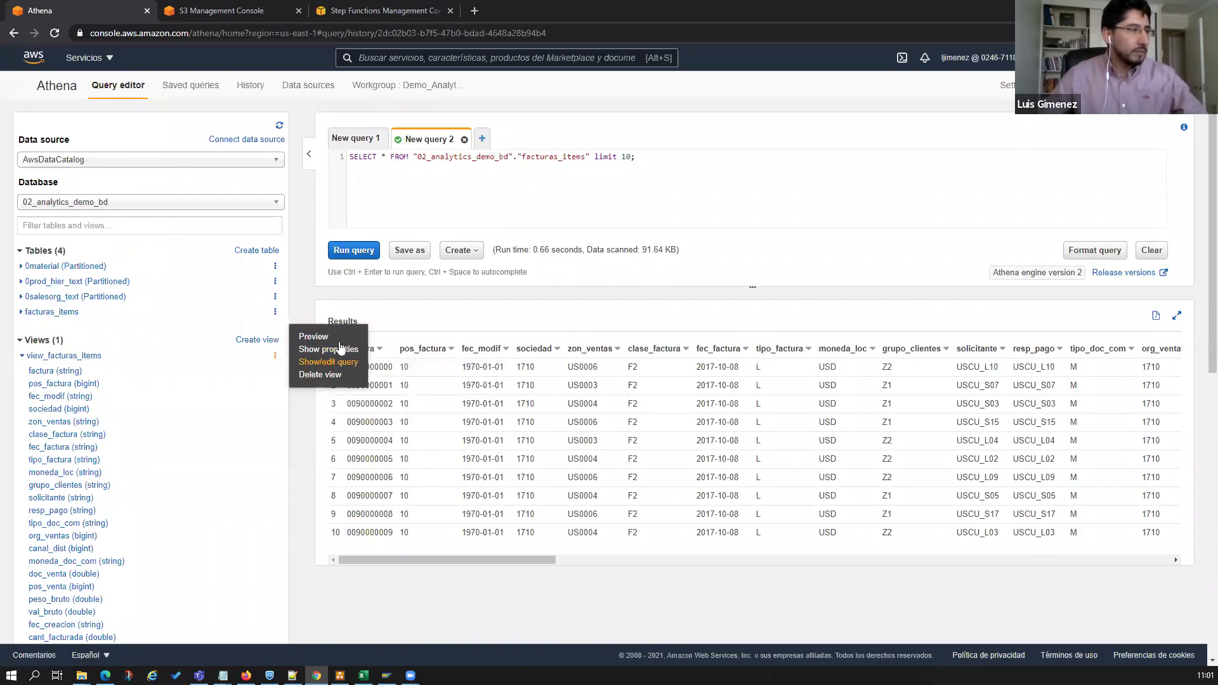
pyautogui.click(358, 336)
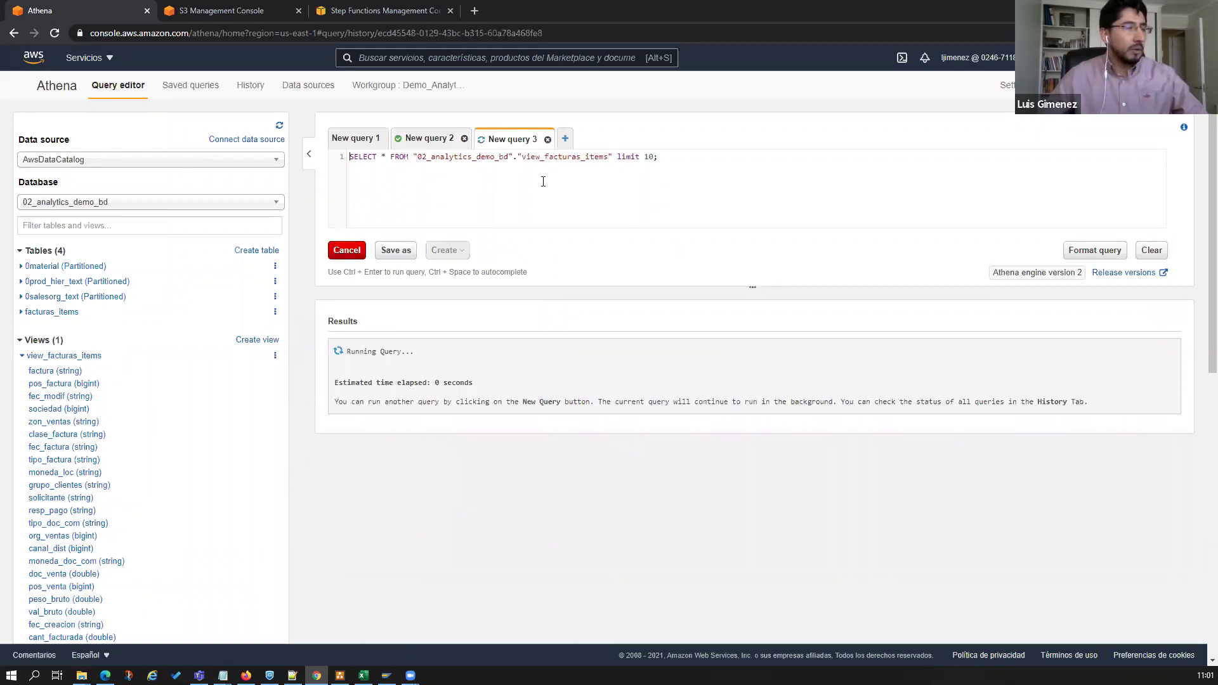
# Open the SQL definition of view_facturas_items for editing and enlarge the editor to show the whole statement.
pyautogui.click(275, 355)
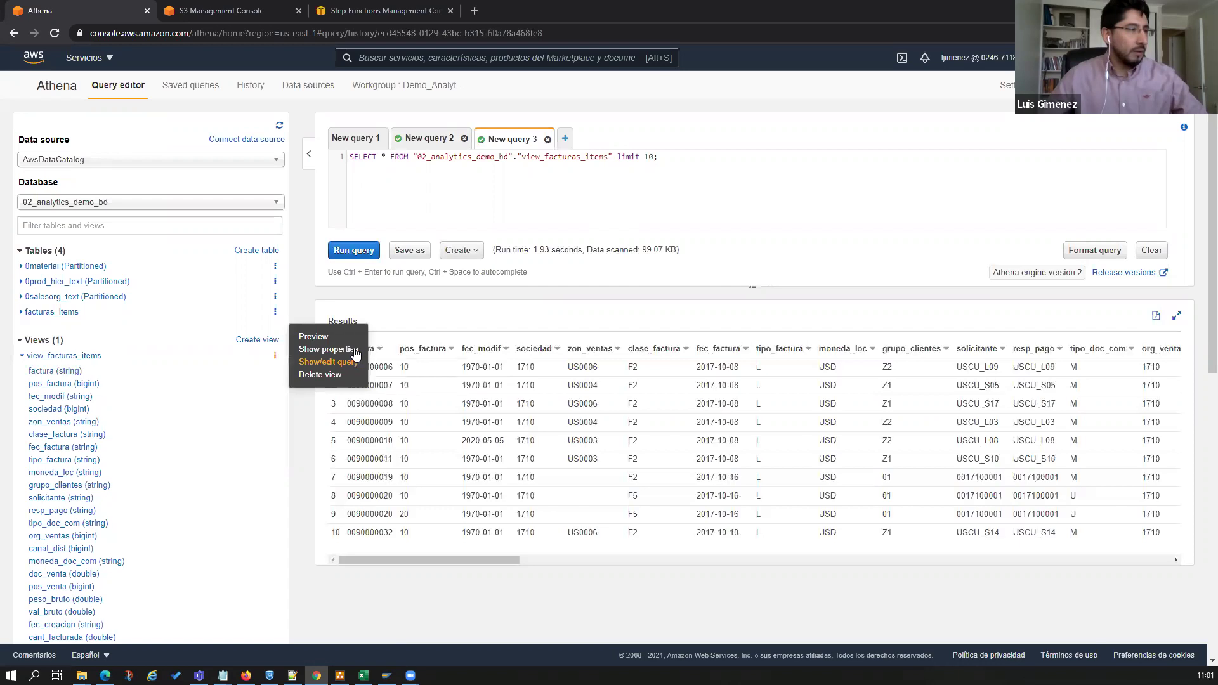
pyautogui.click(359, 350)
pyautogui.click(296, 354)
pyautogui.click(274, 358)
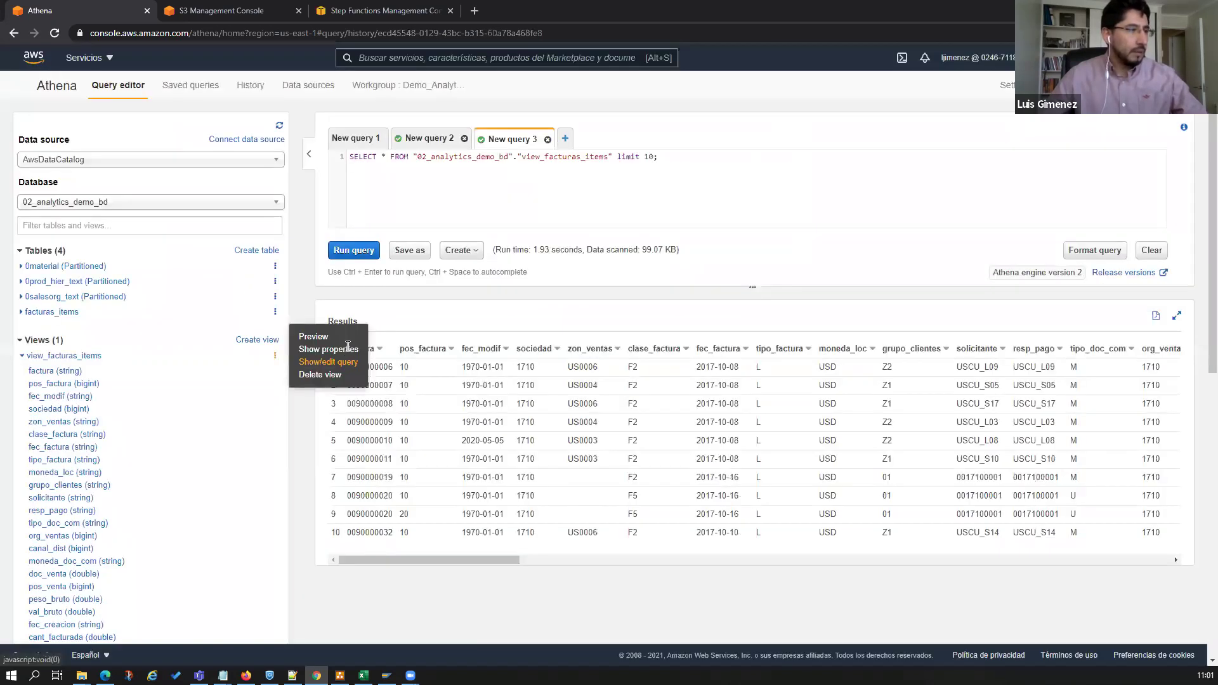
pyautogui.click(352, 362)
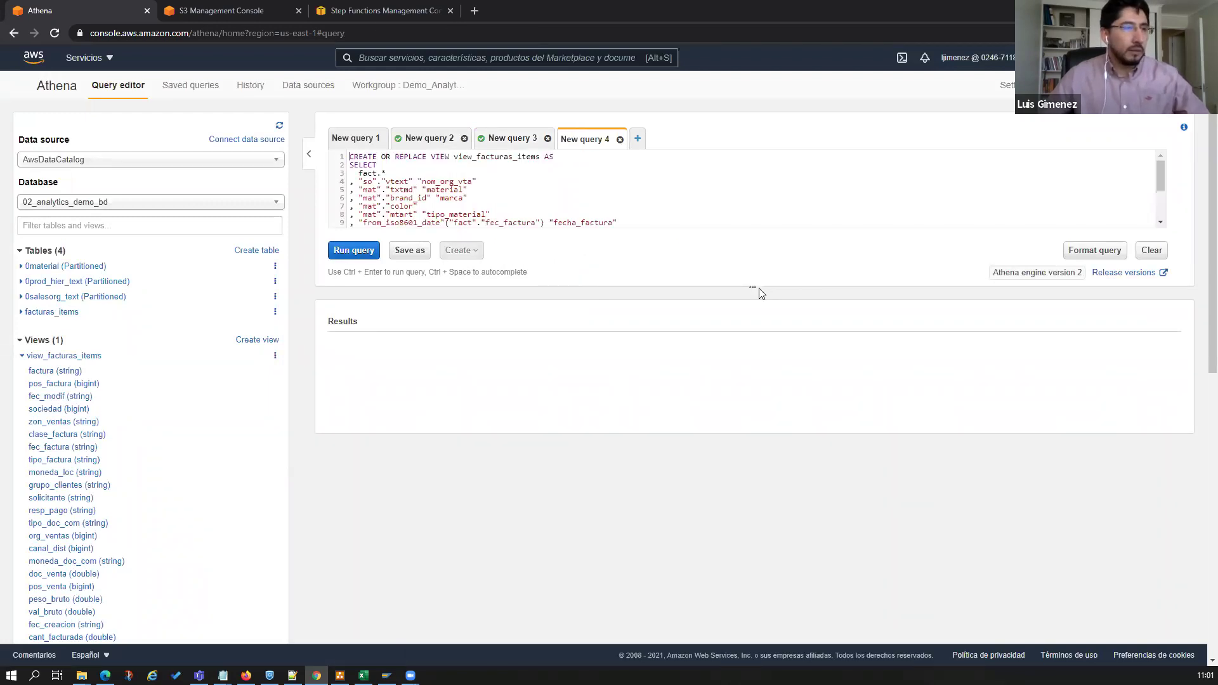
pyautogui.moveTo(757, 290); pyautogui.dragTo(757, 471)
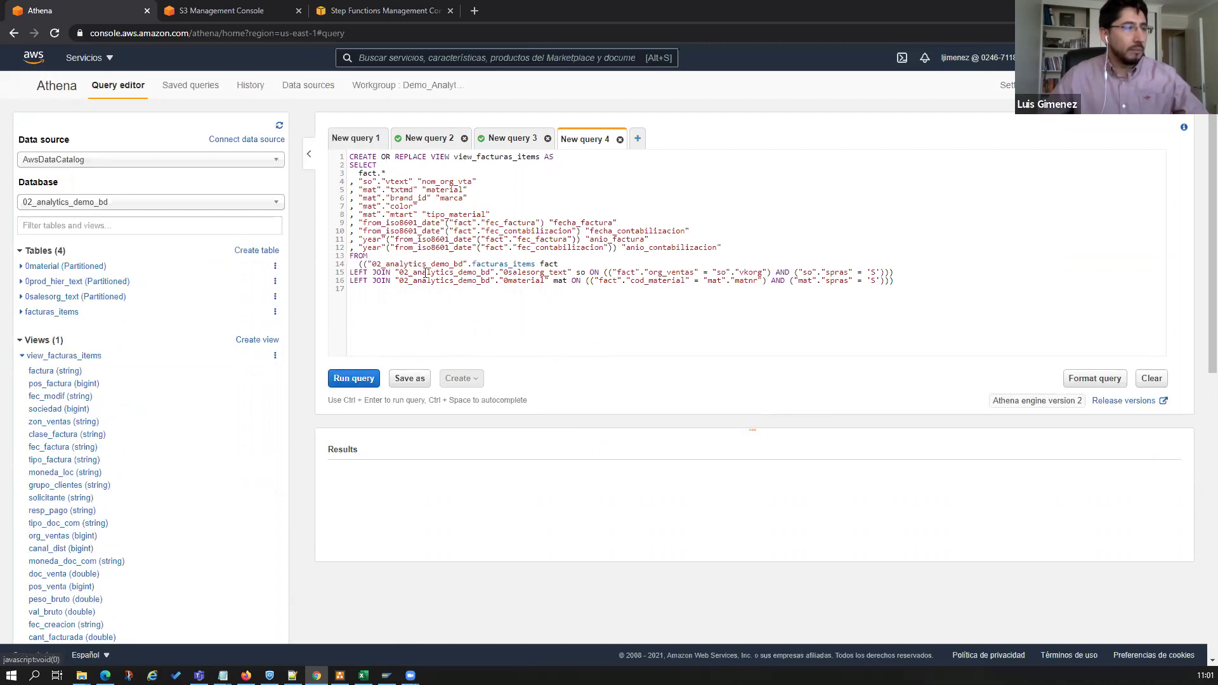
# Highlight the whole SQL statement of view_facturas_items to review it, and collapse the view's column list.
pyautogui.click(920, 288)
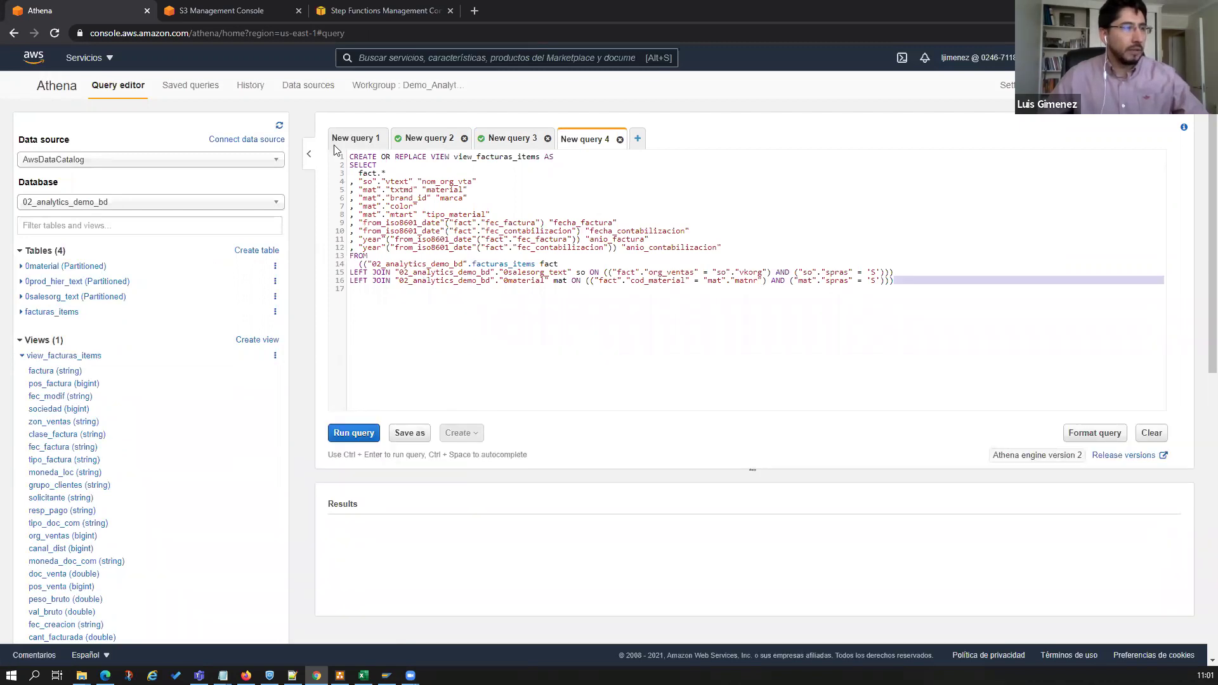
pyautogui.hotkey('ctrl', 'a')
pyautogui.click(583, 295)
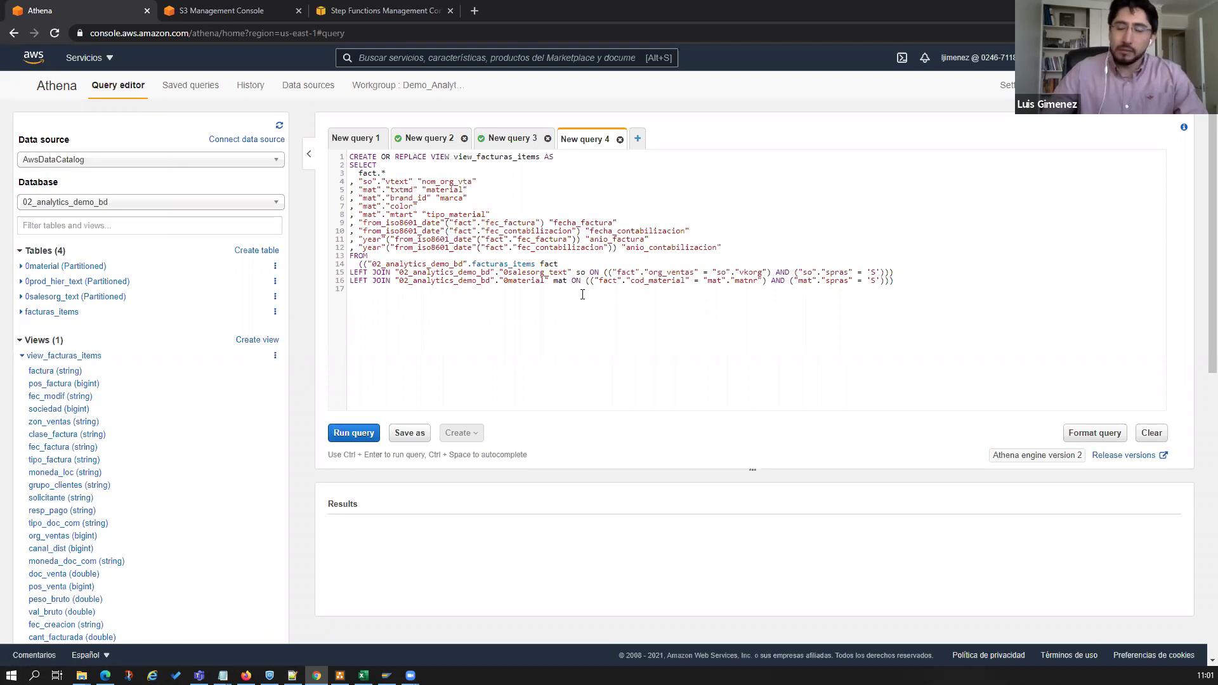
pyautogui.click(23, 357)
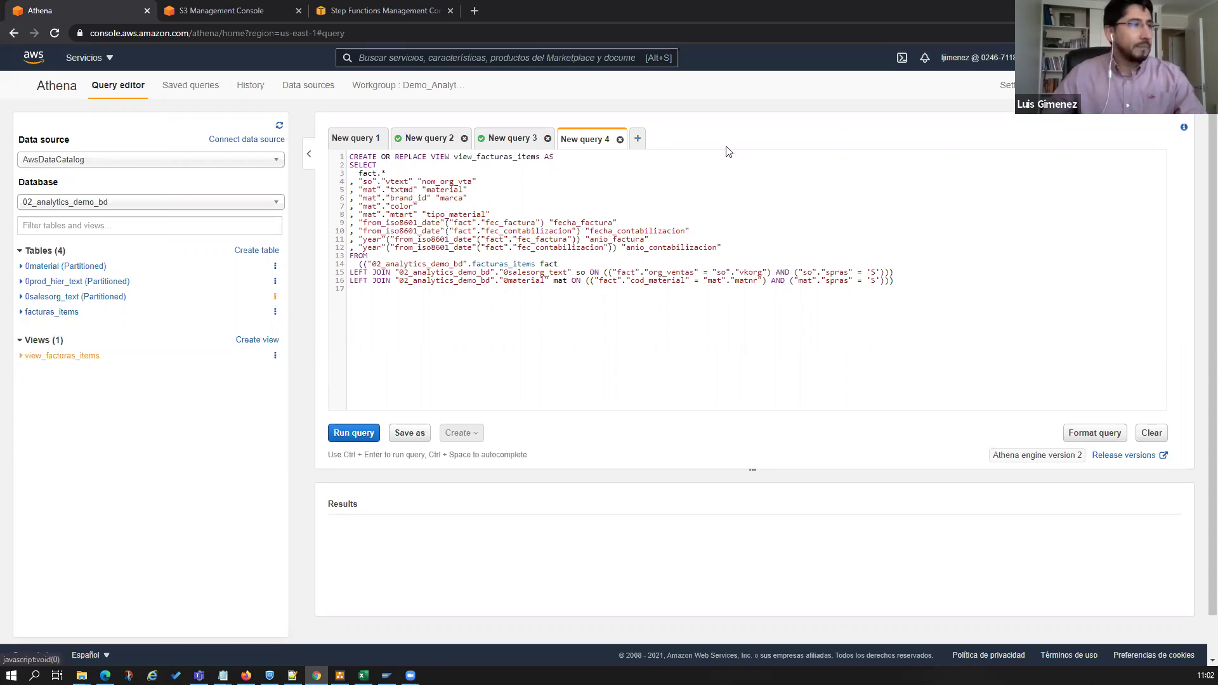
pyautogui.click(684, 251)
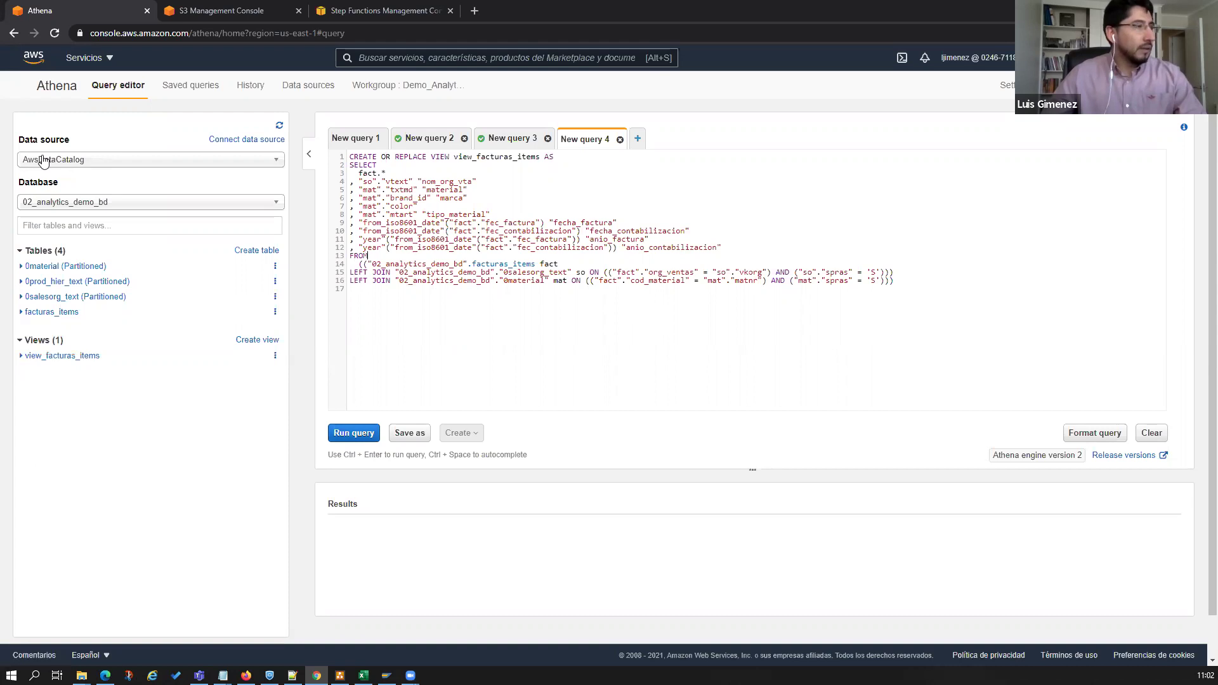
# Open the AWS Management Console home in a new browser tab and go to Athena from the recently visited services.
pyautogui.rightClick(102, 67)
pyautogui.click(102, 64)
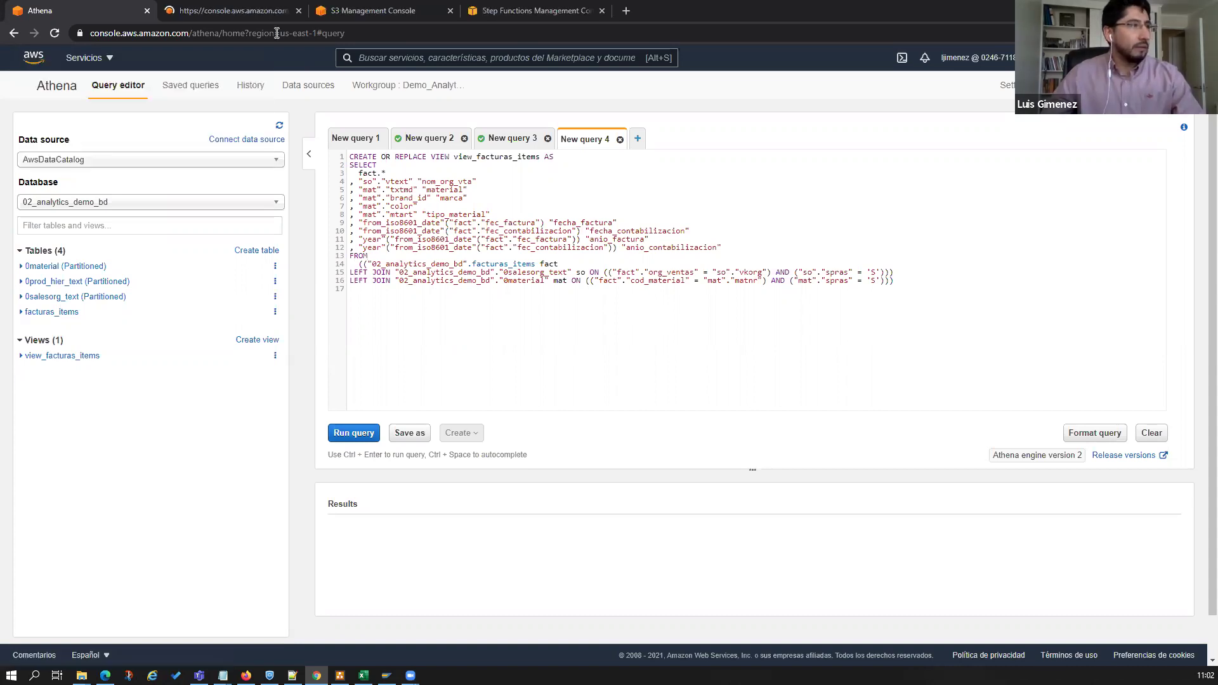
pyautogui.click(217, 17)
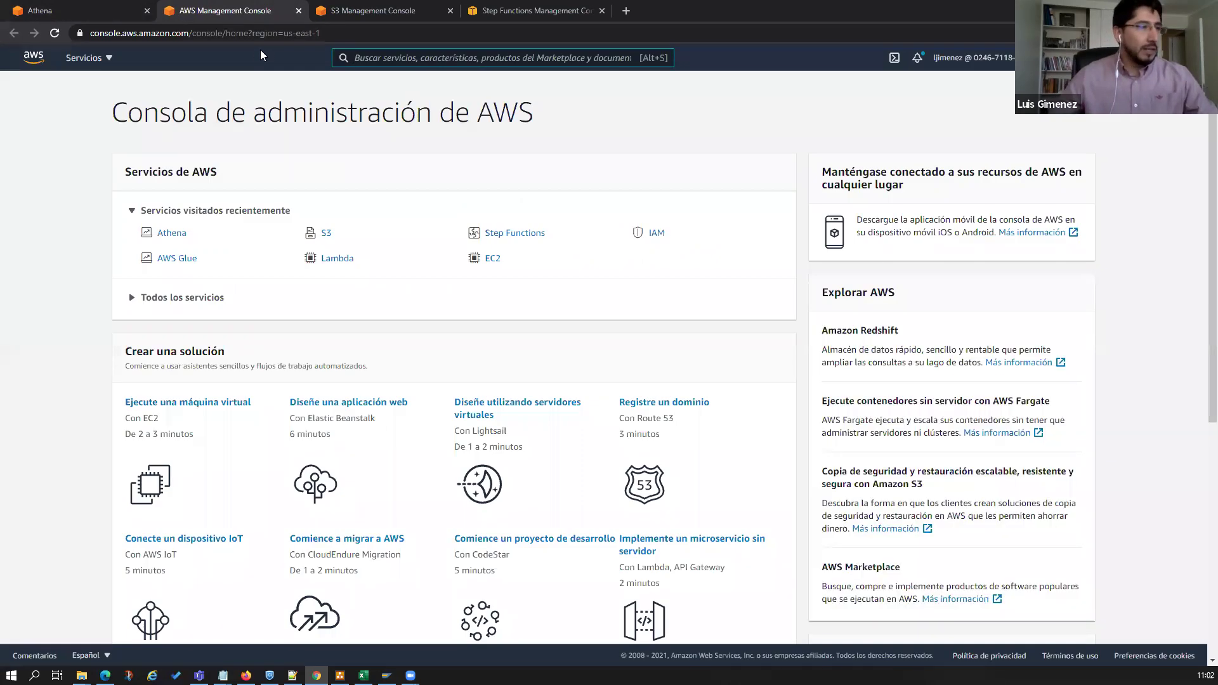
pyautogui.click(176, 238)
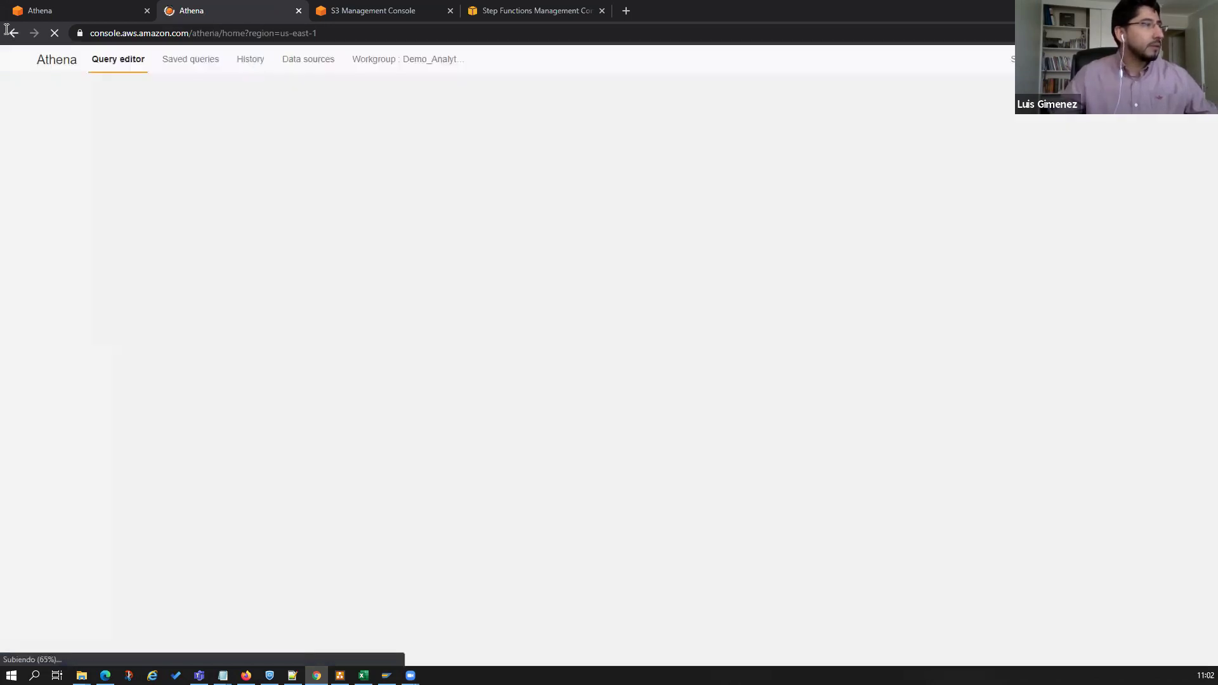
# Search the AWS services for "Quick" and open QuickSight.
pyautogui.click(383, 58)
pyautogui.write('Quick')
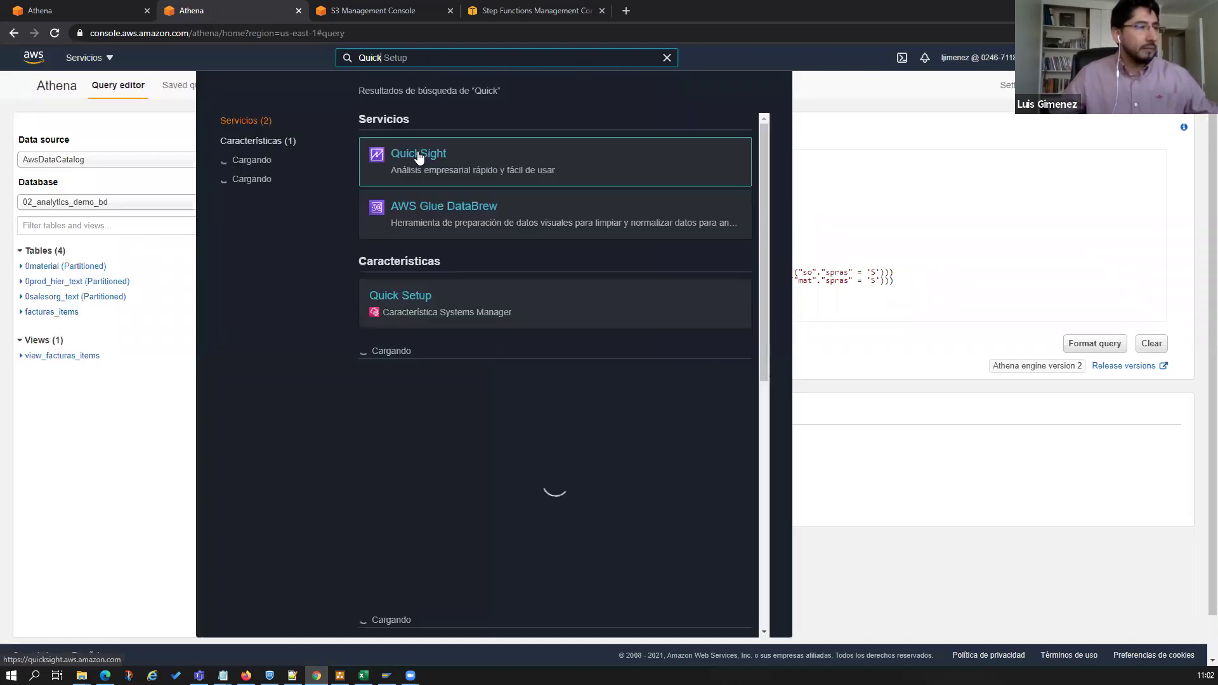
pyautogui.click(420, 154)
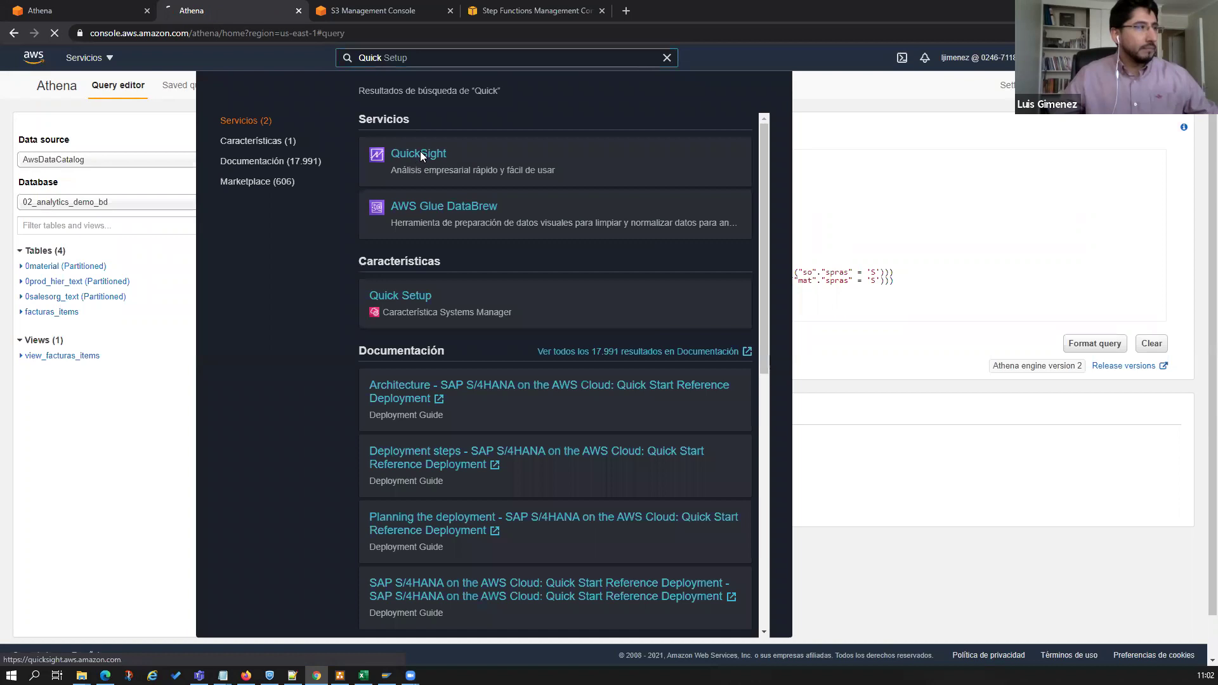